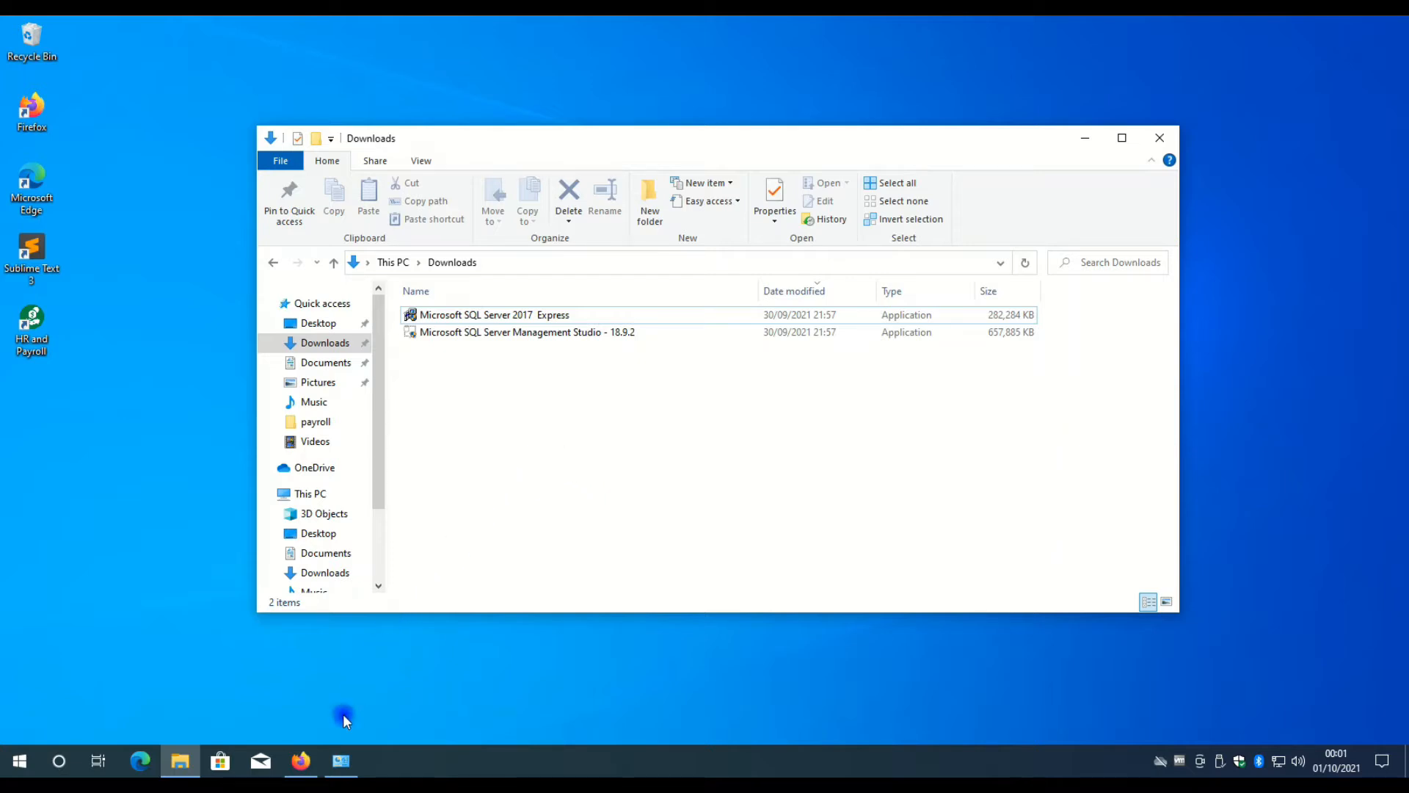
# Switch to Firefox and search the web for "microsoft sql server 2017" in a new tab.
pyautogui.click(308, 764)
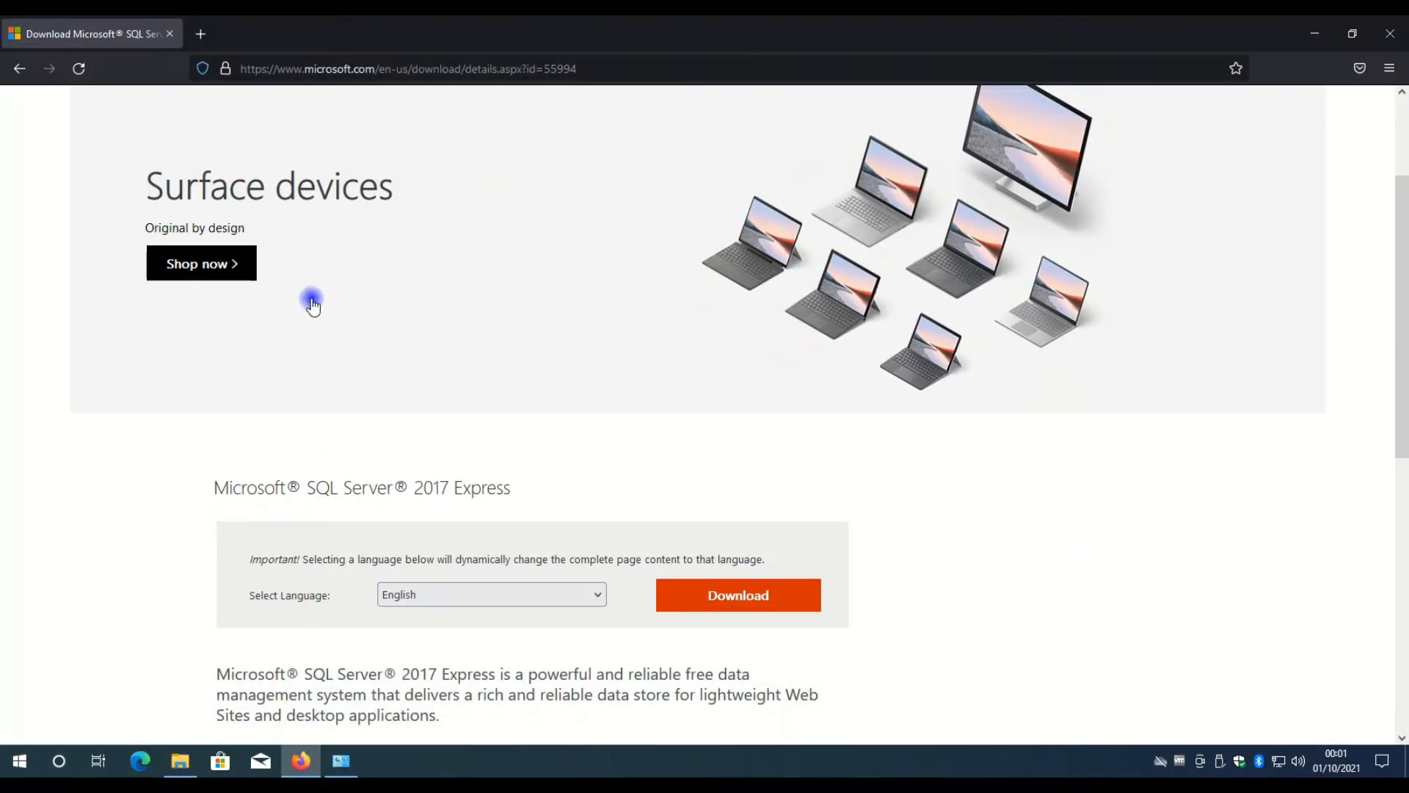
pyautogui.scroll(3, 312, 469)
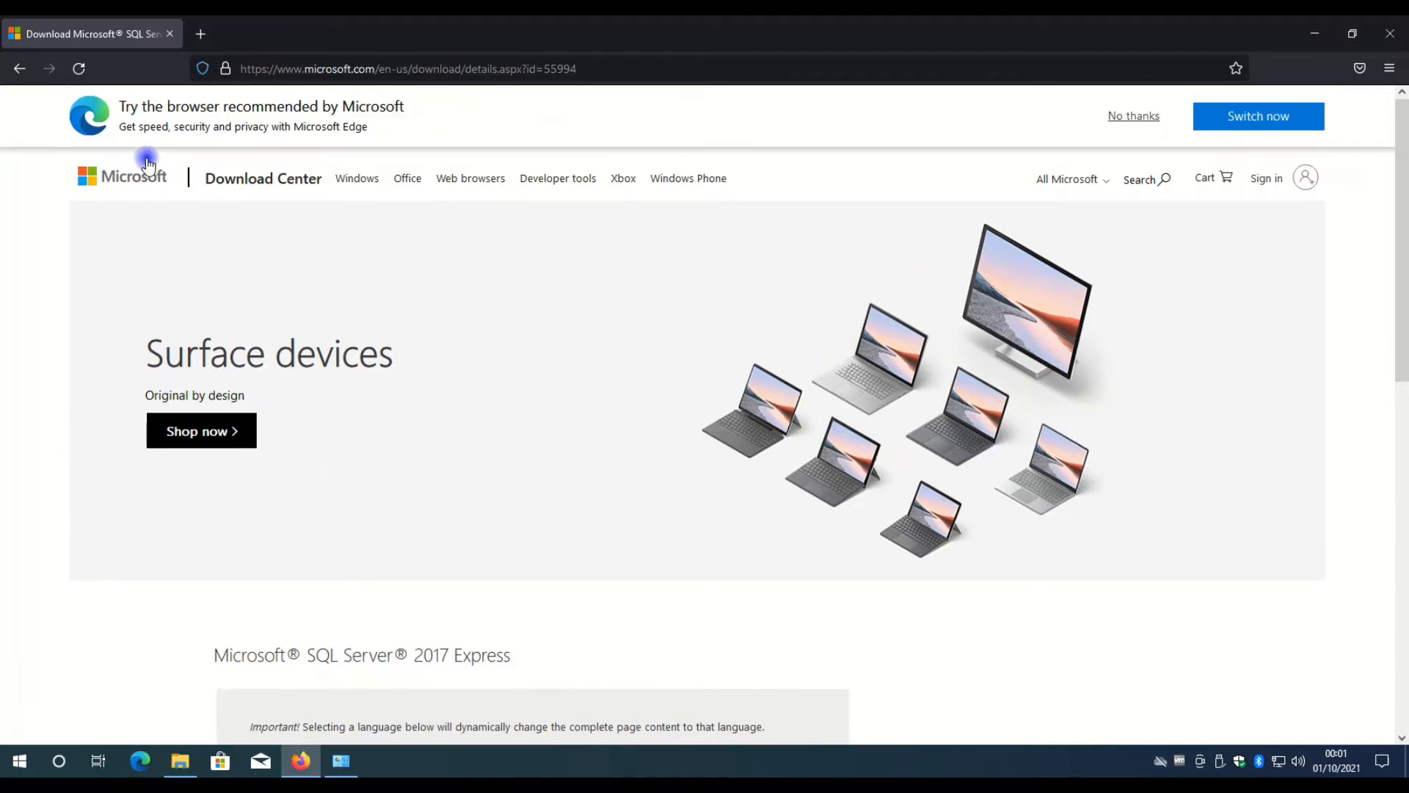
pyautogui.scroll(-3, 325, 408)
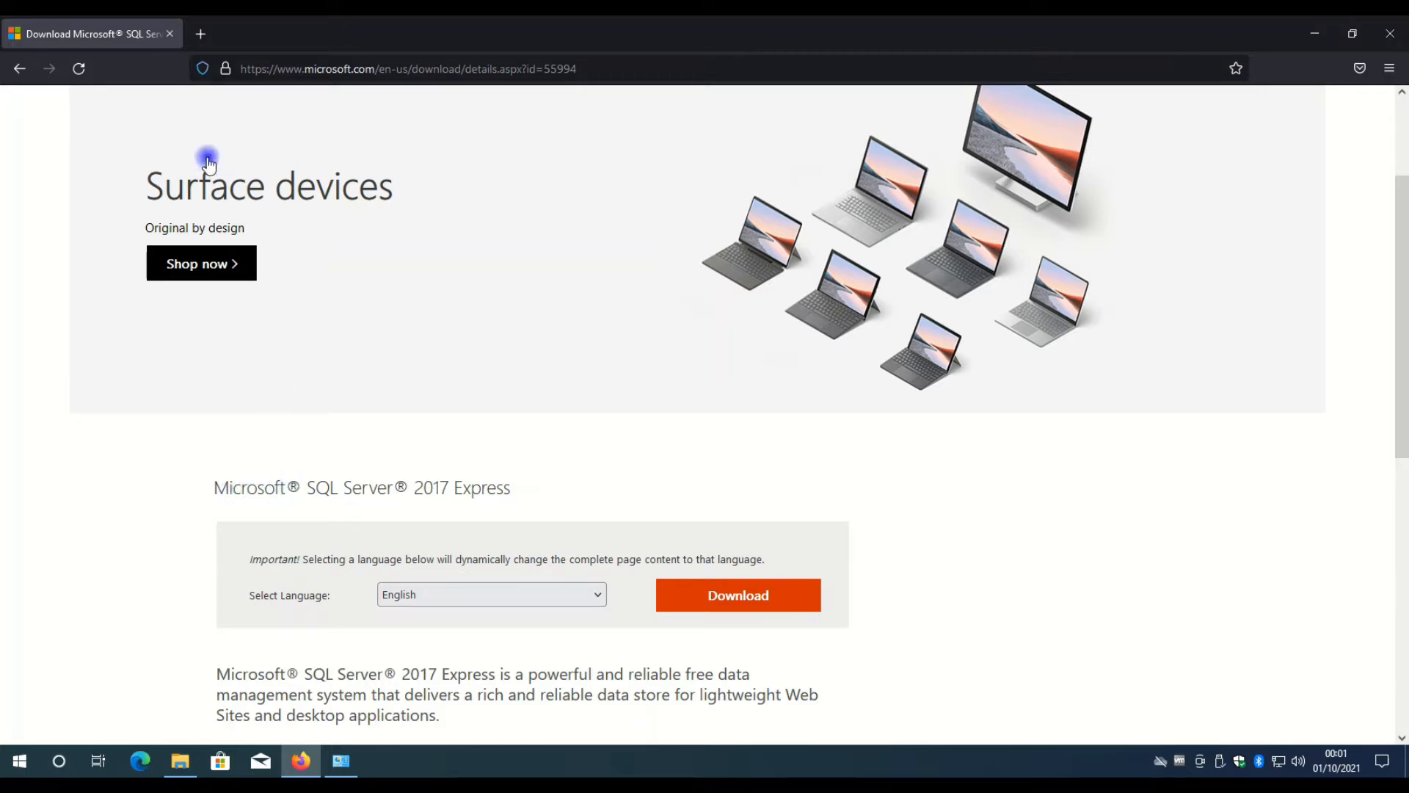
pyautogui.click(202, 35)
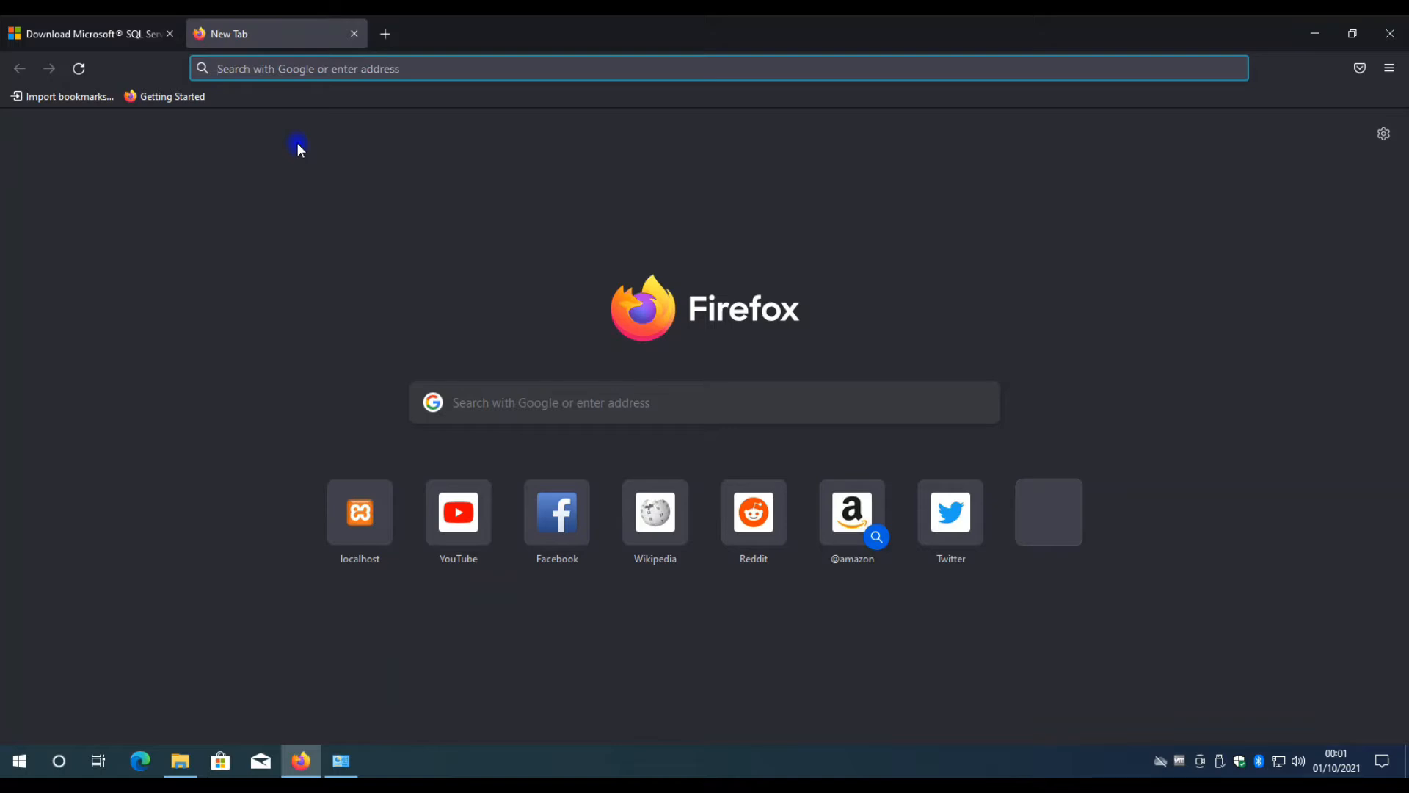
pyautogui.write('micros')
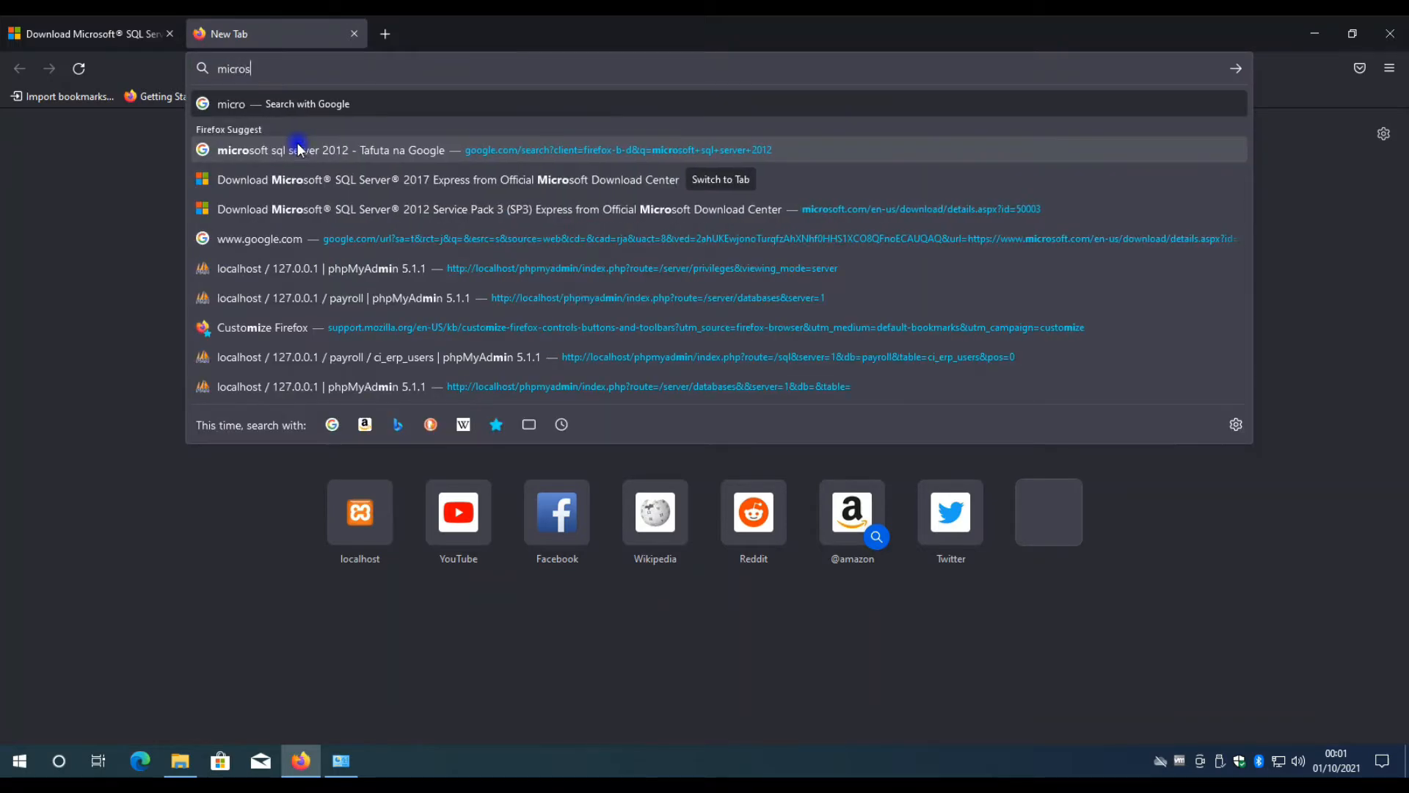
pyautogui.write('oft sq')
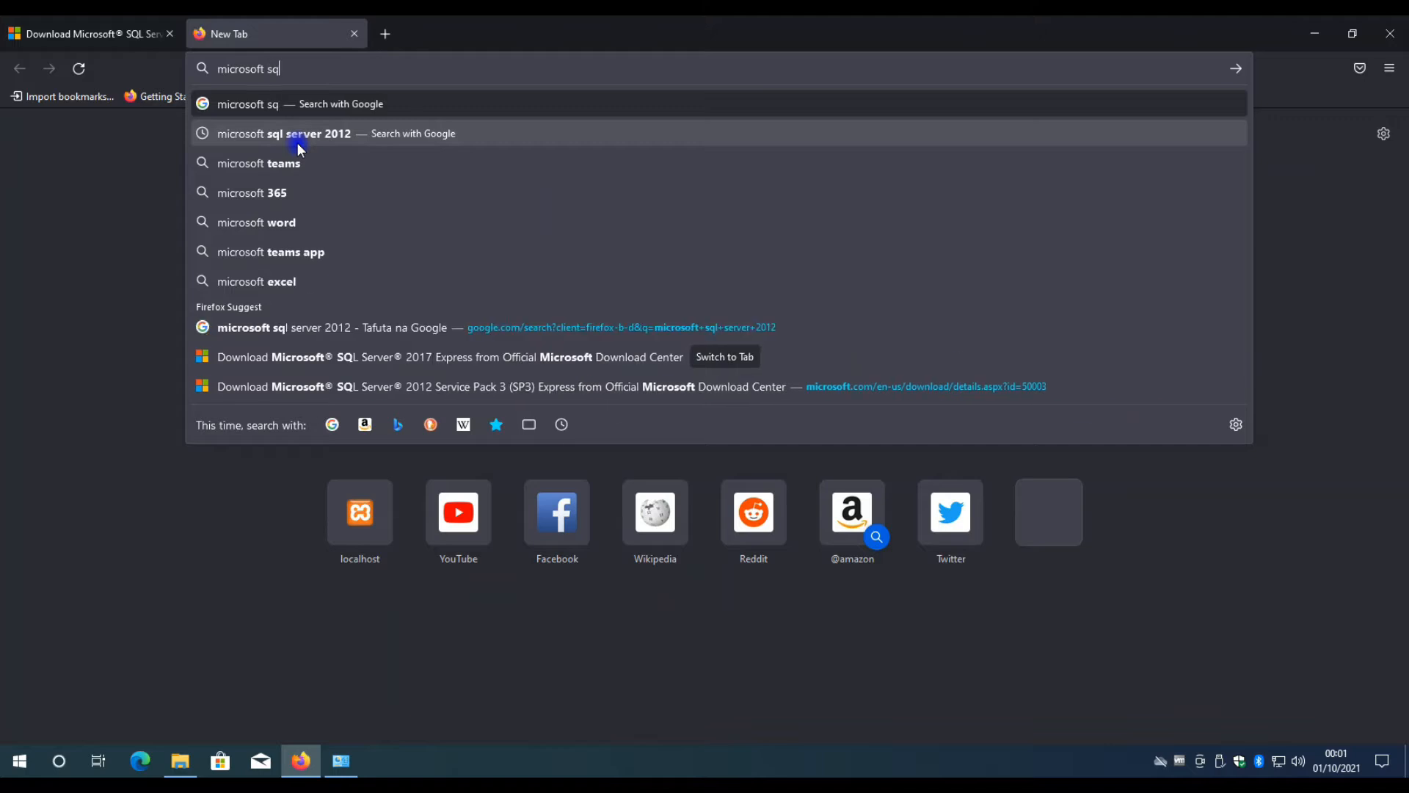
pyautogui.write('l server')
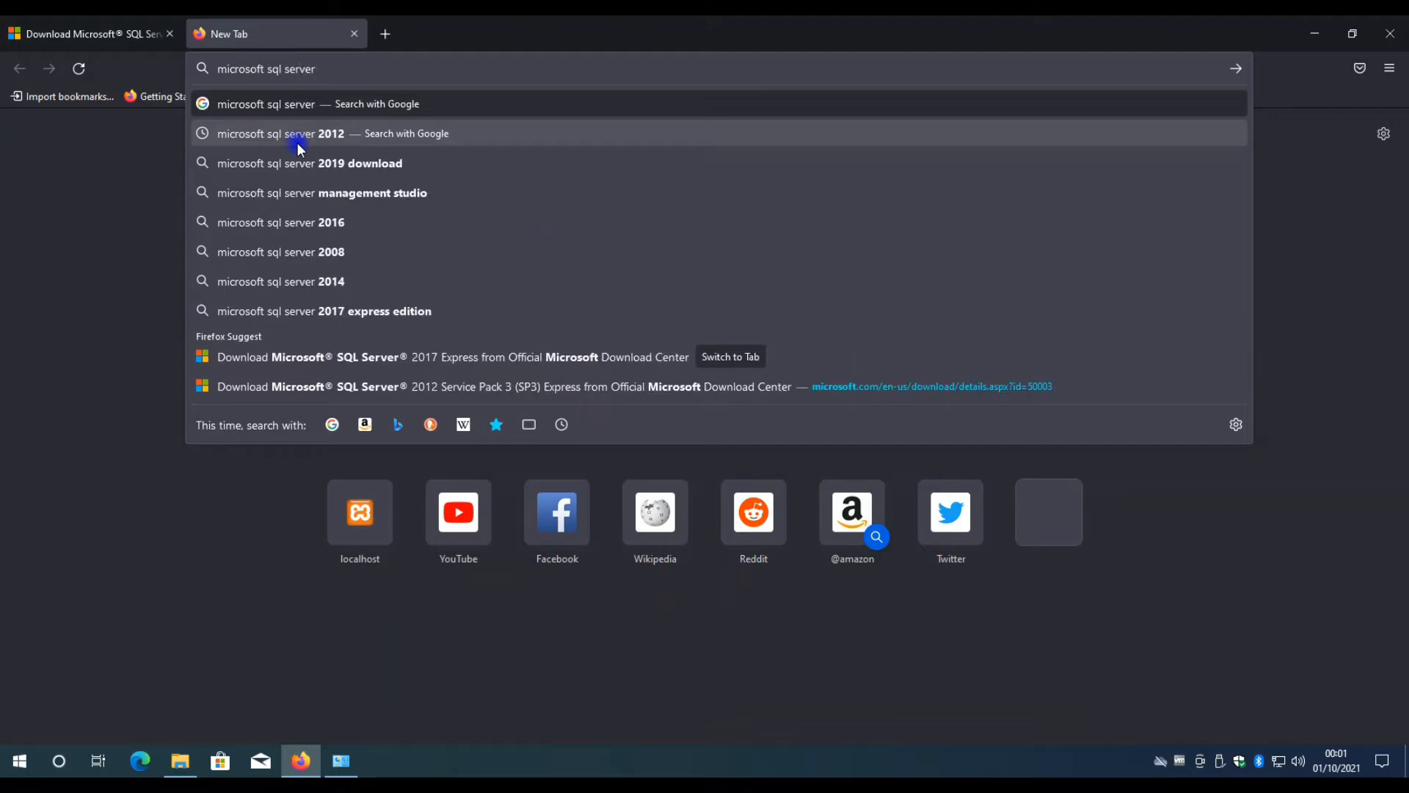
pyautogui.write(' 2017')
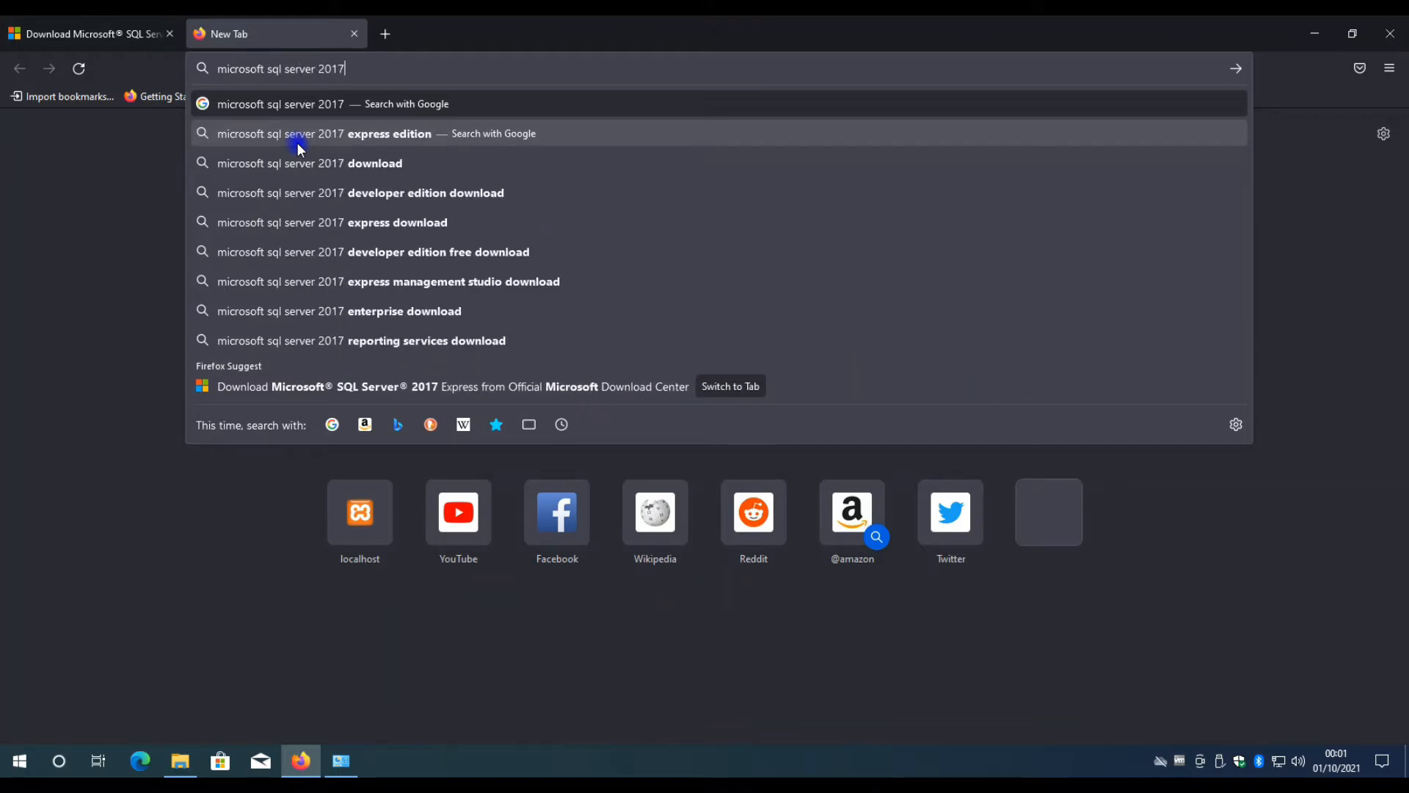
pyautogui.press('Return')
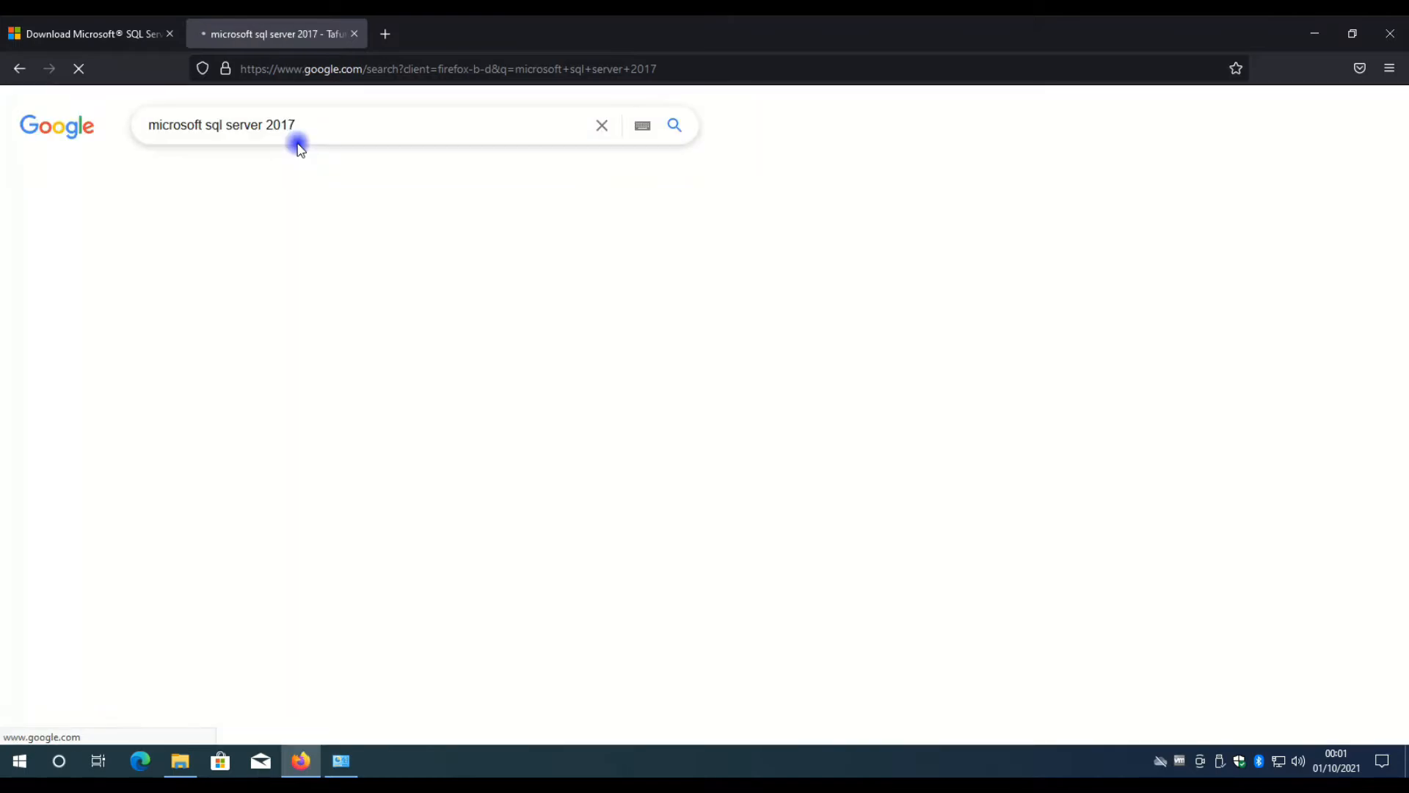
# Open the official Microsoft SQL Server 2017 Express download page from the results and save SQLServer2017-SSEI-Expr.exe.
pyautogui.scroll(-4, 163, 393)
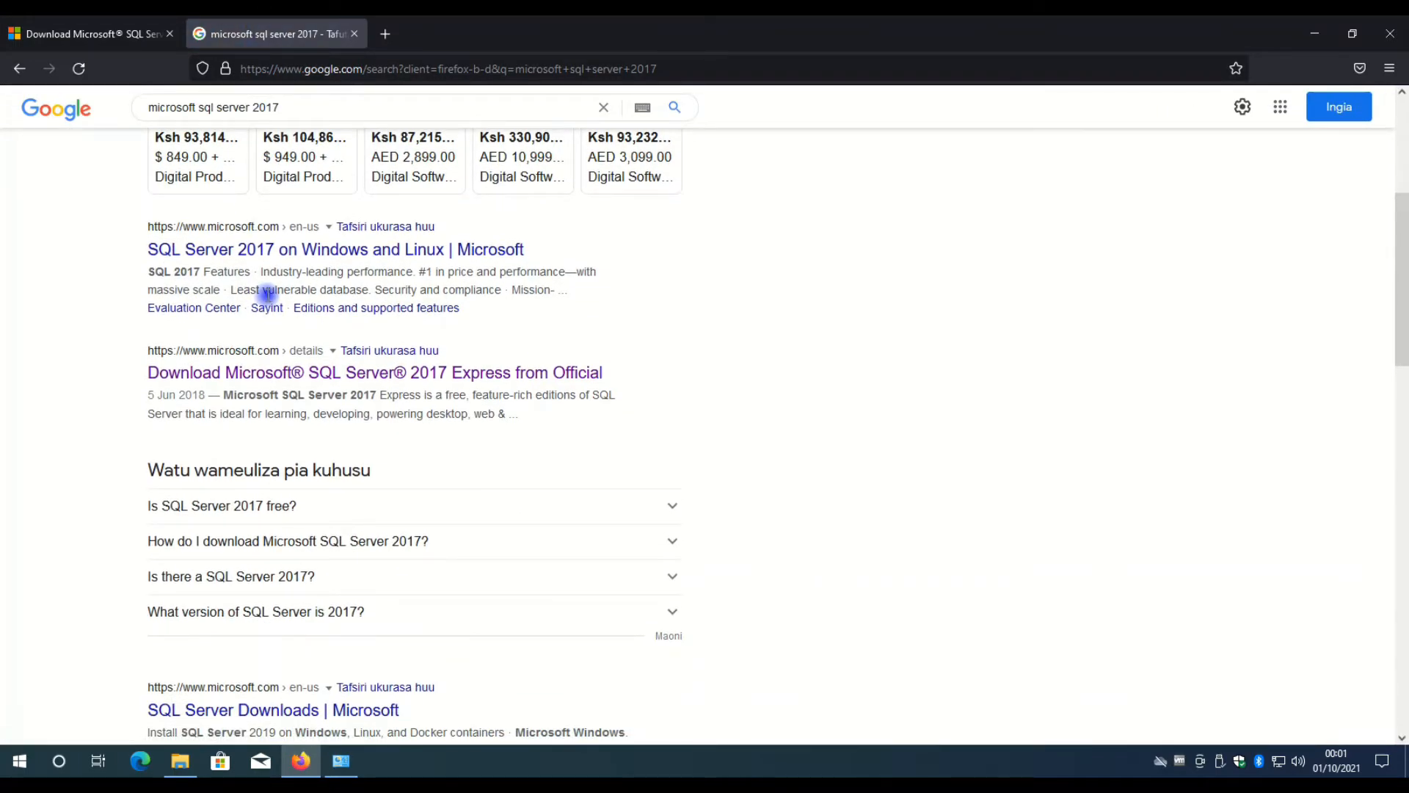
pyautogui.click(286, 375)
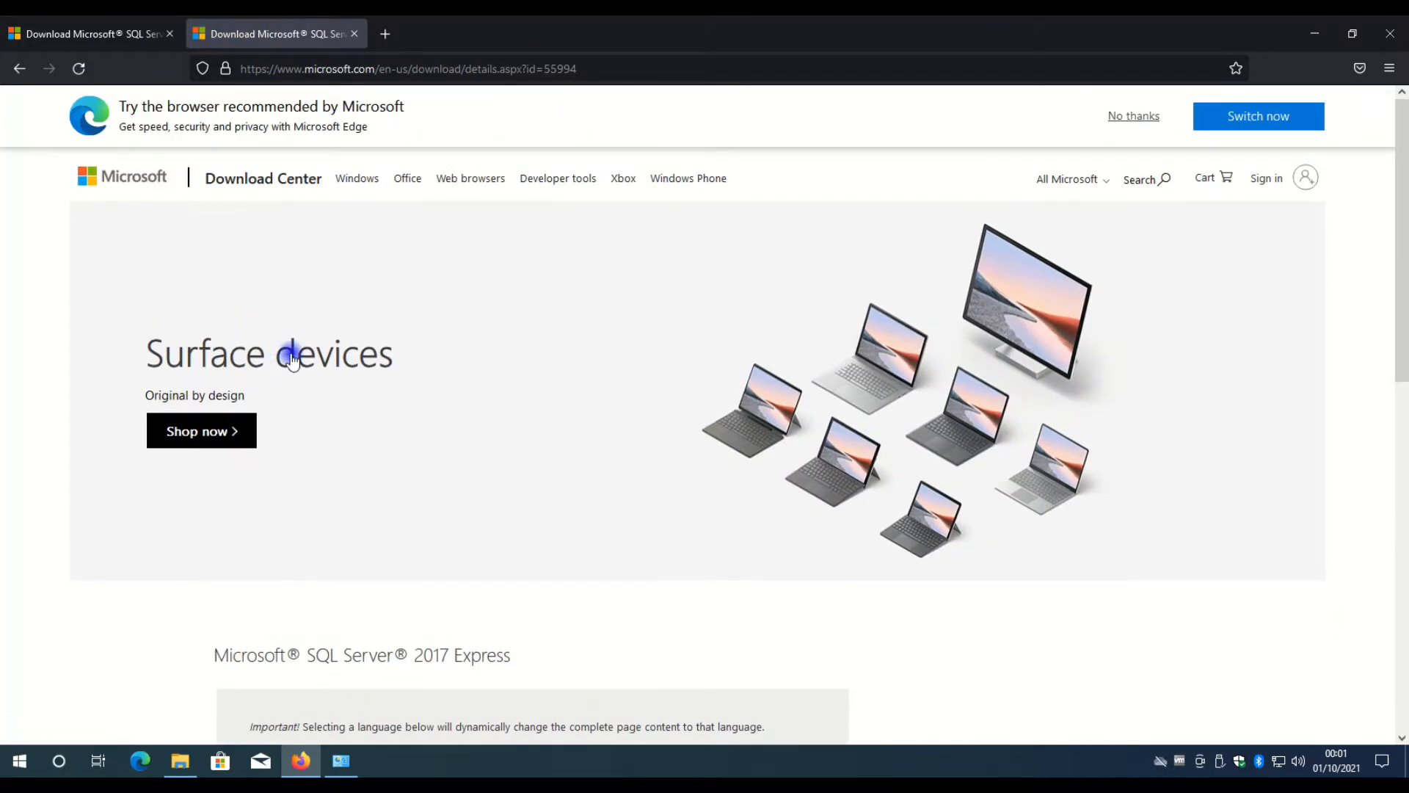
pyautogui.scroll(-3, 292, 360)
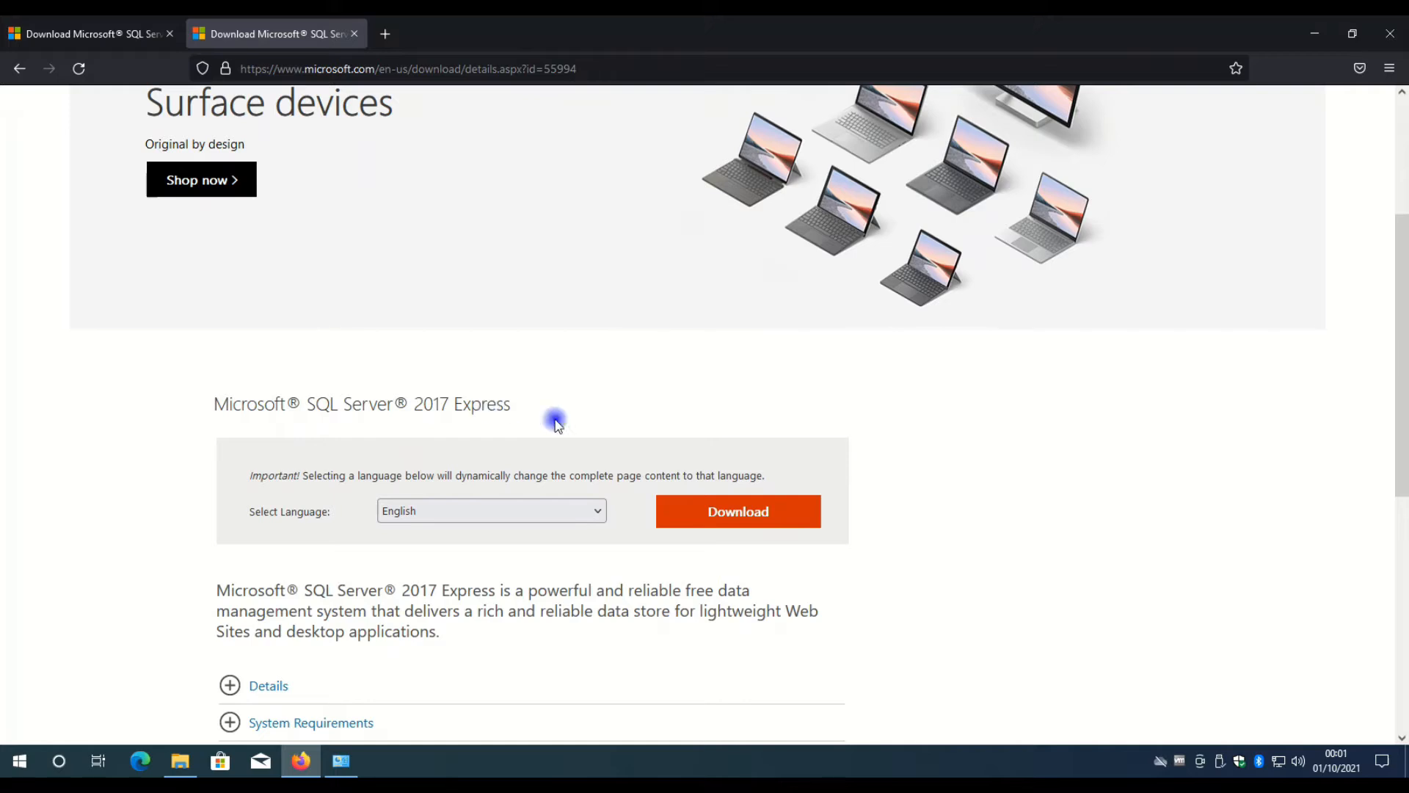
pyautogui.click(696, 513)
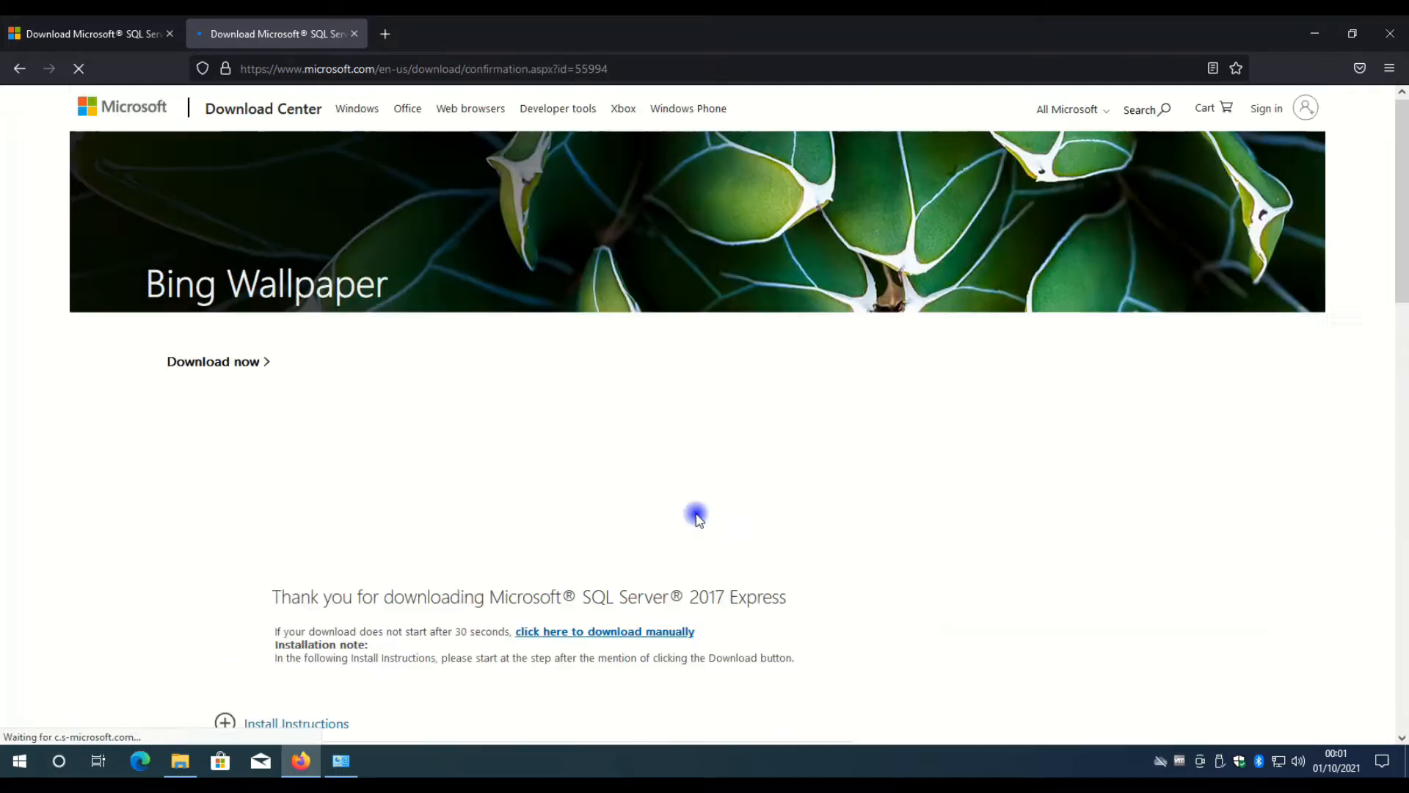
pyautogui.scroll(-2, 683, 506)
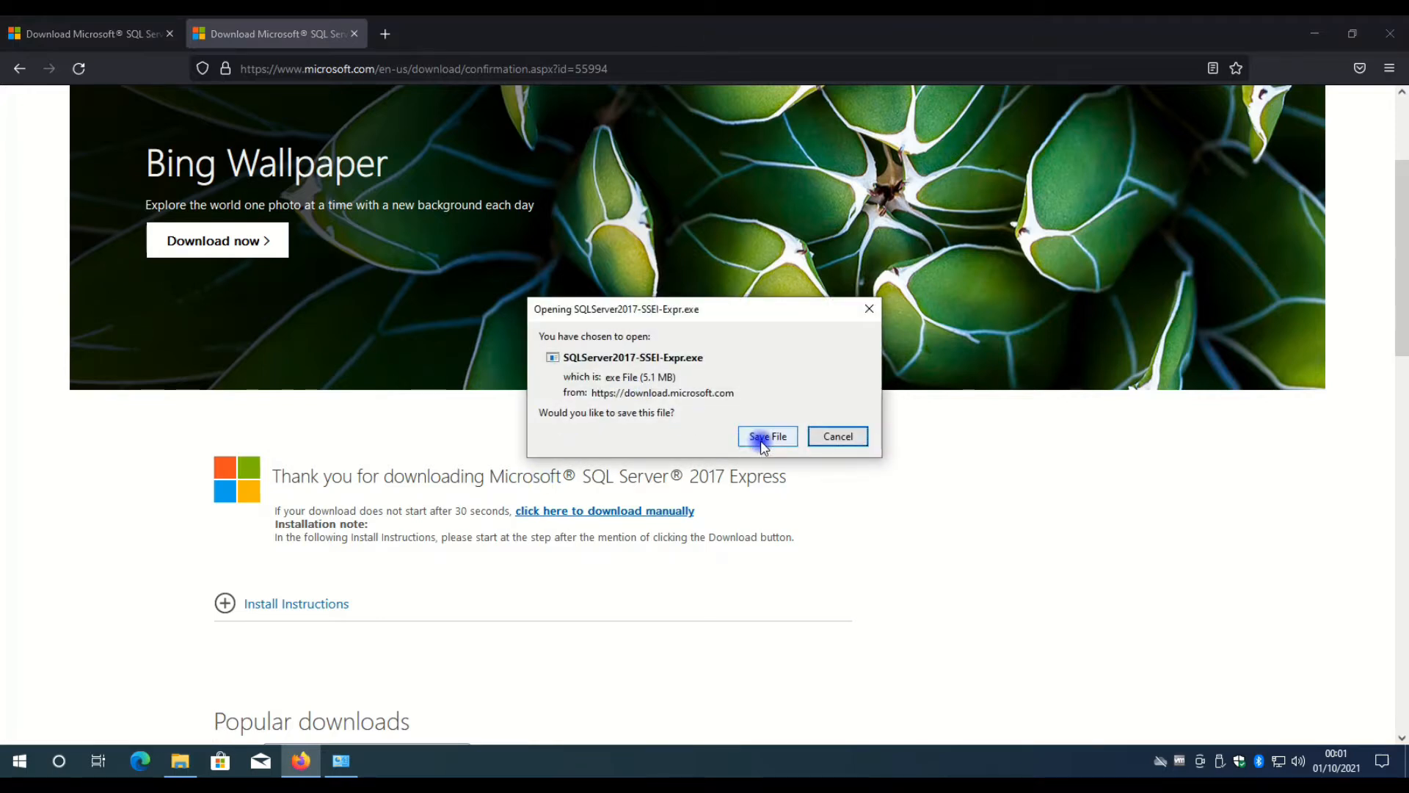
pyautogui.click(754, 441)
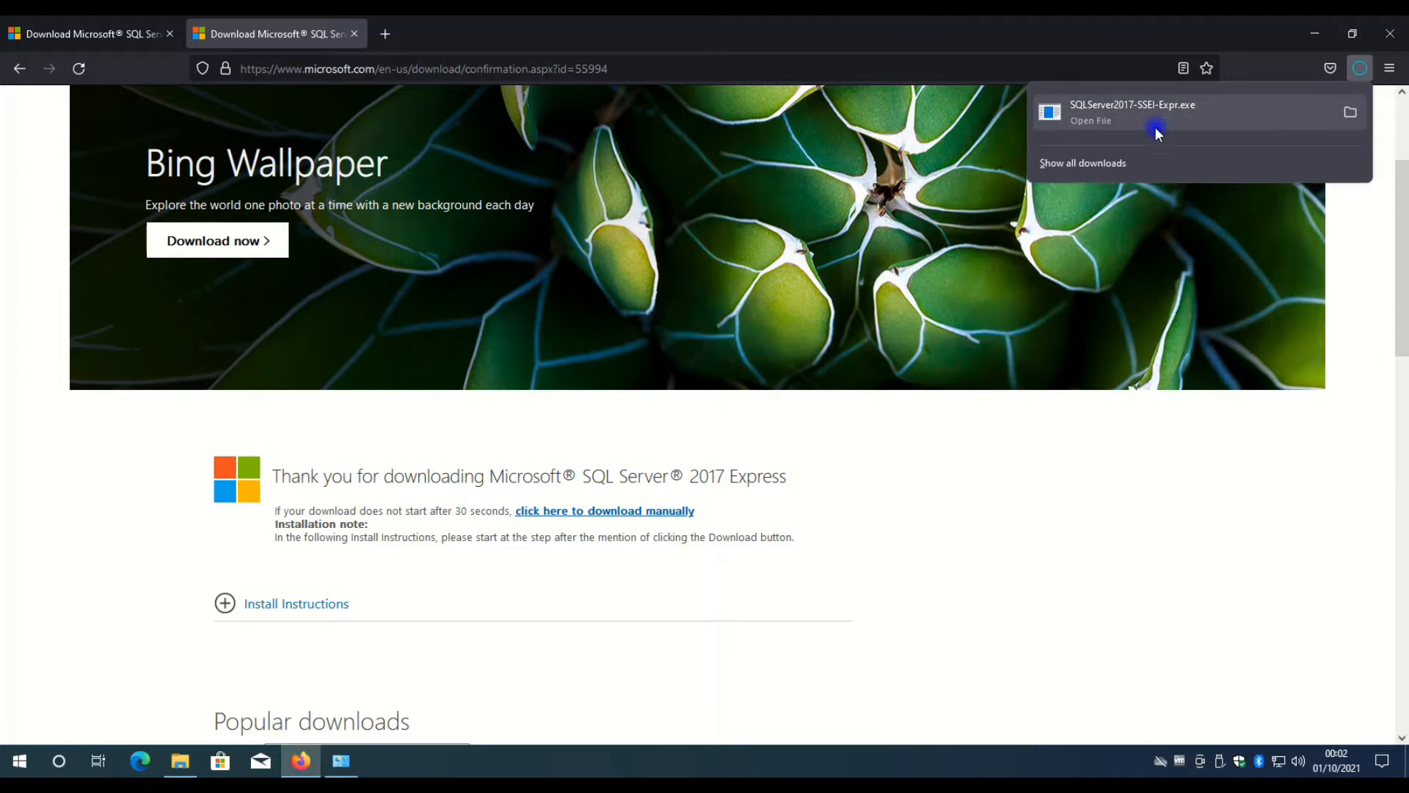
pyautogui.click(1092, 124)
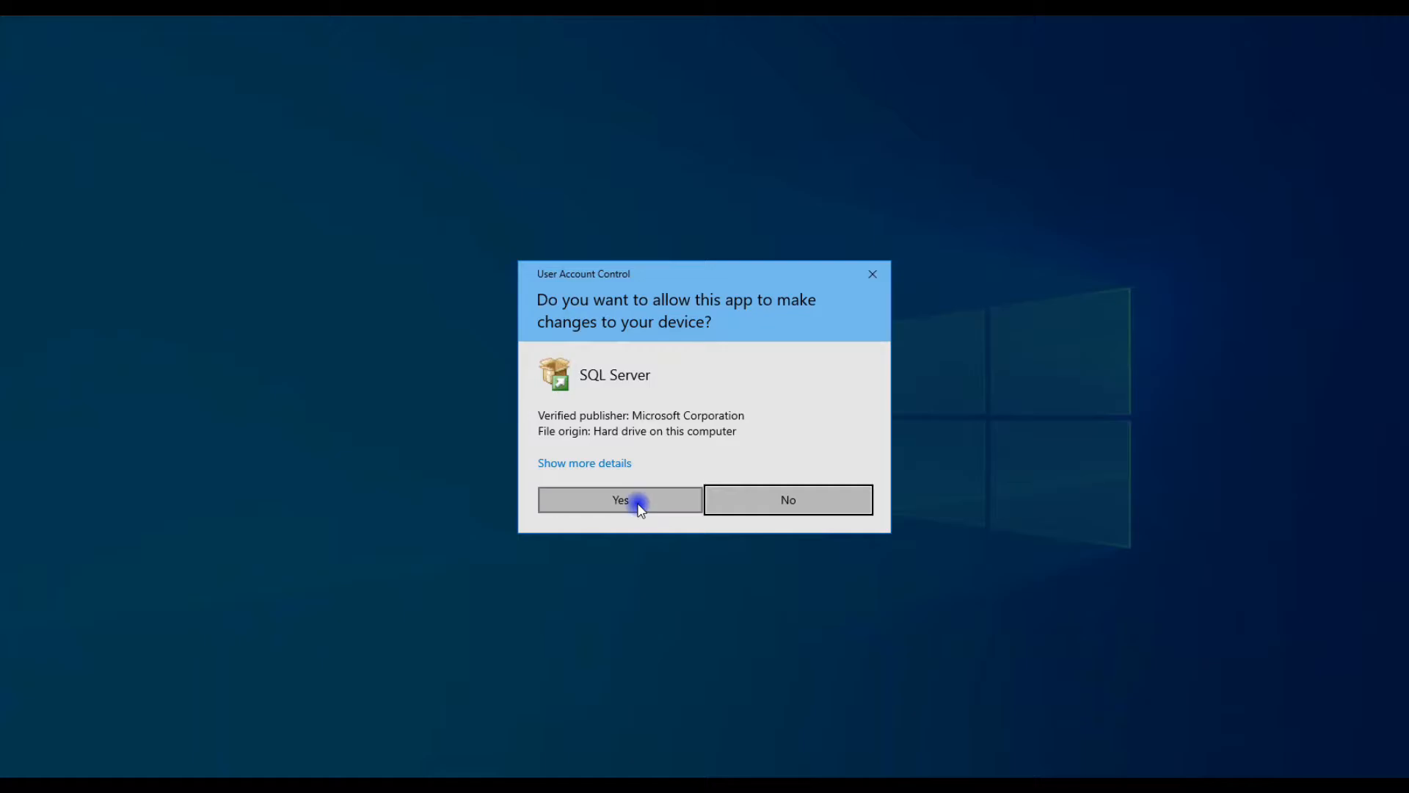
pyautogui.click(639, 503)
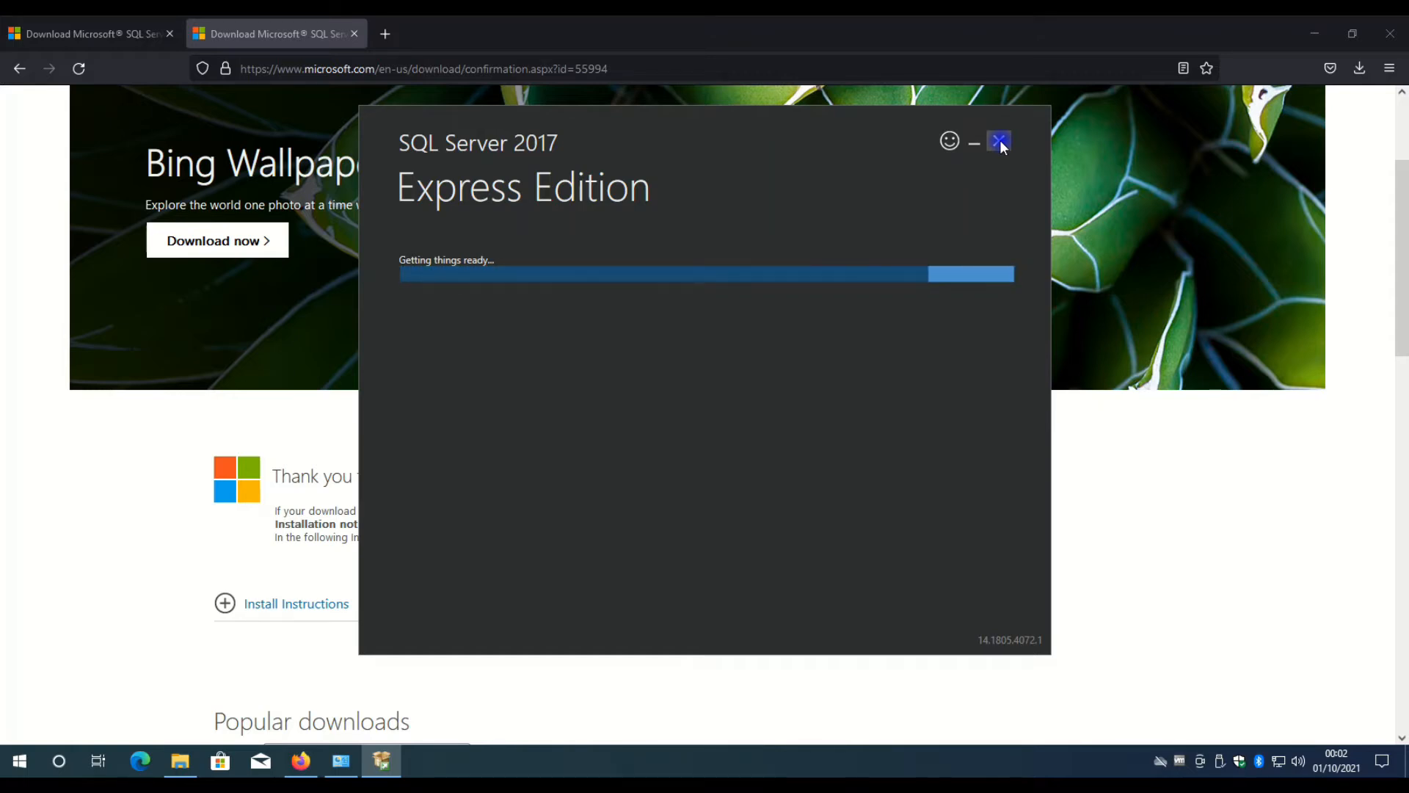
pyautogui.click(1001, 144)
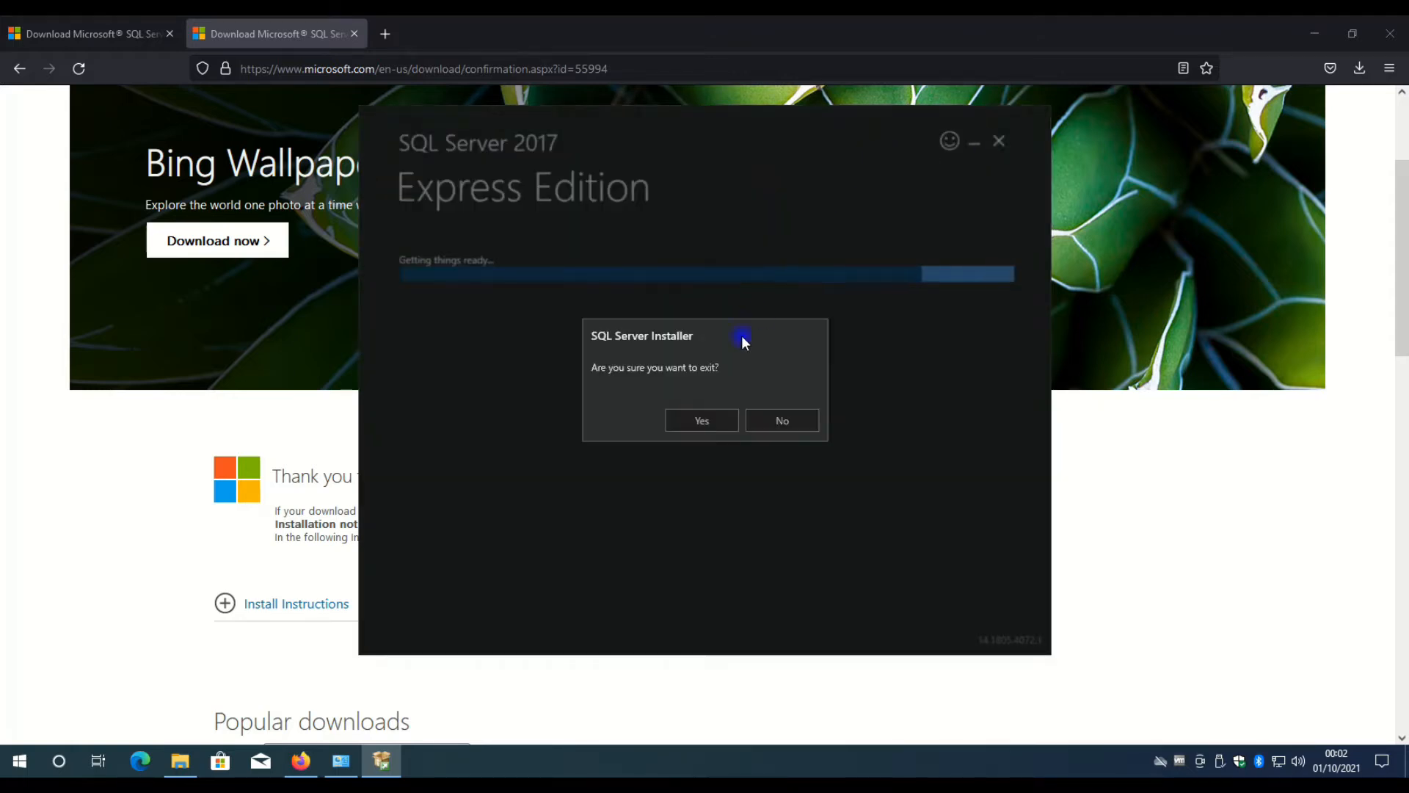
pyautogui.click(702, 420)
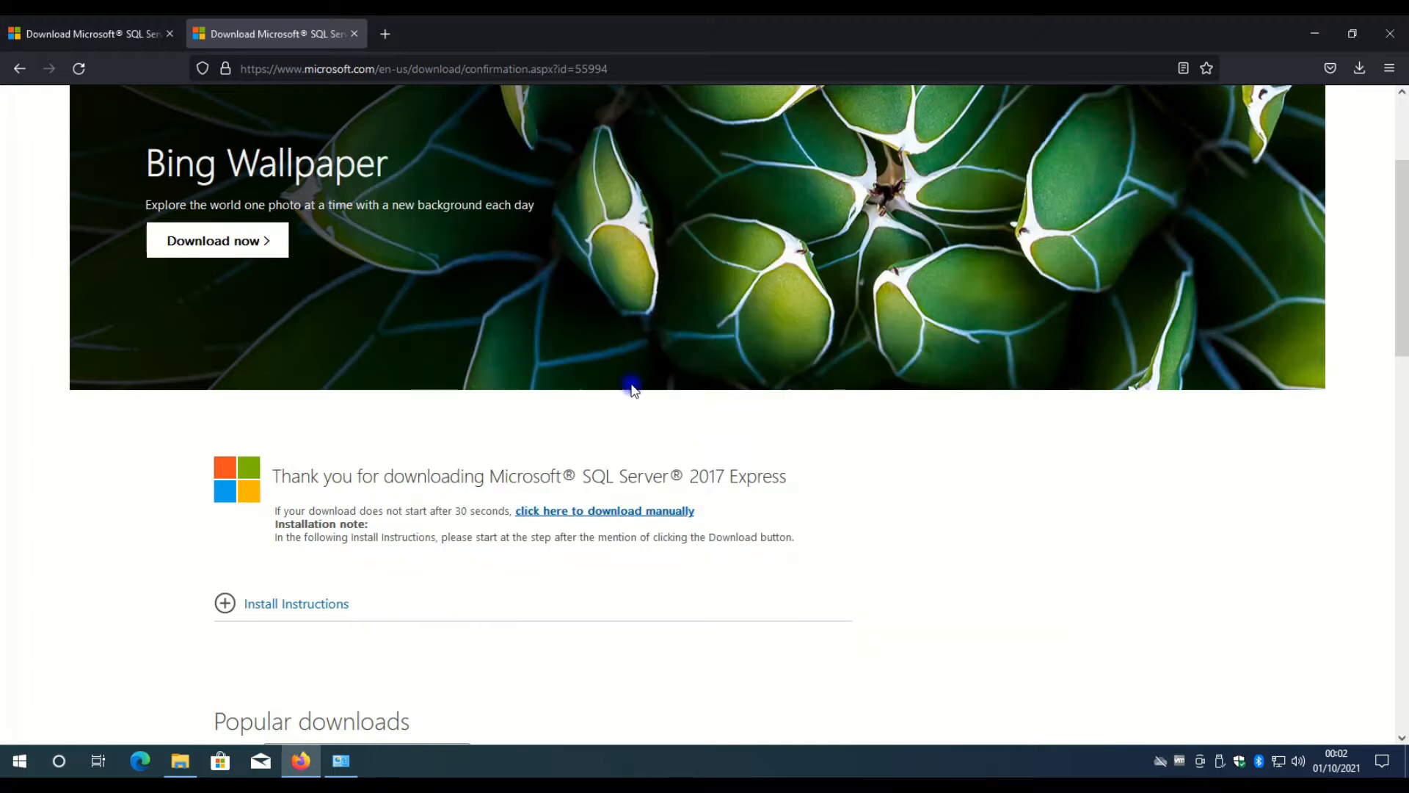
# Return to the search results and look through Microsoft's "SQL Server 2017 on Windows and Linux" page, declining the survey.
pyautogui.click(26, 69)
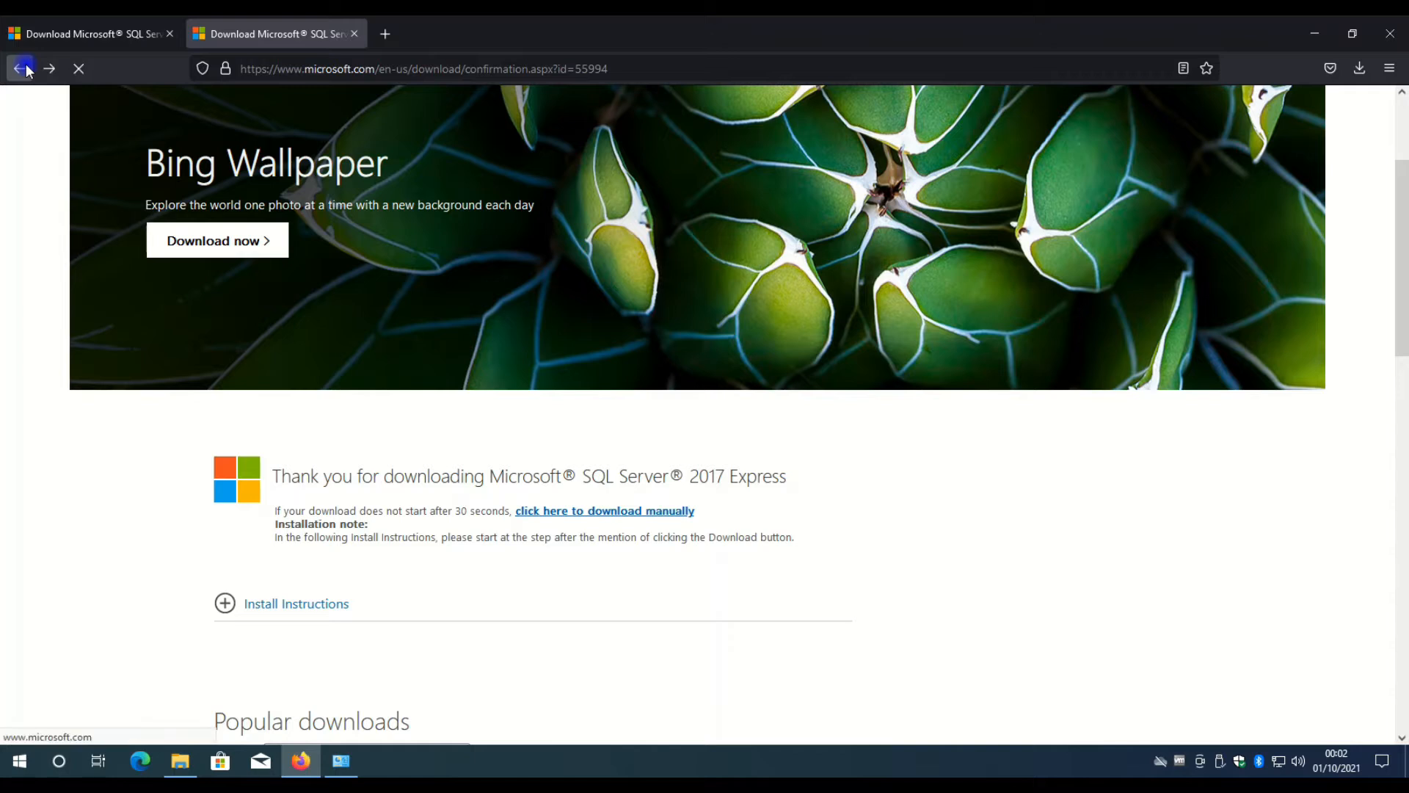
pyautogui.click(26, 70)
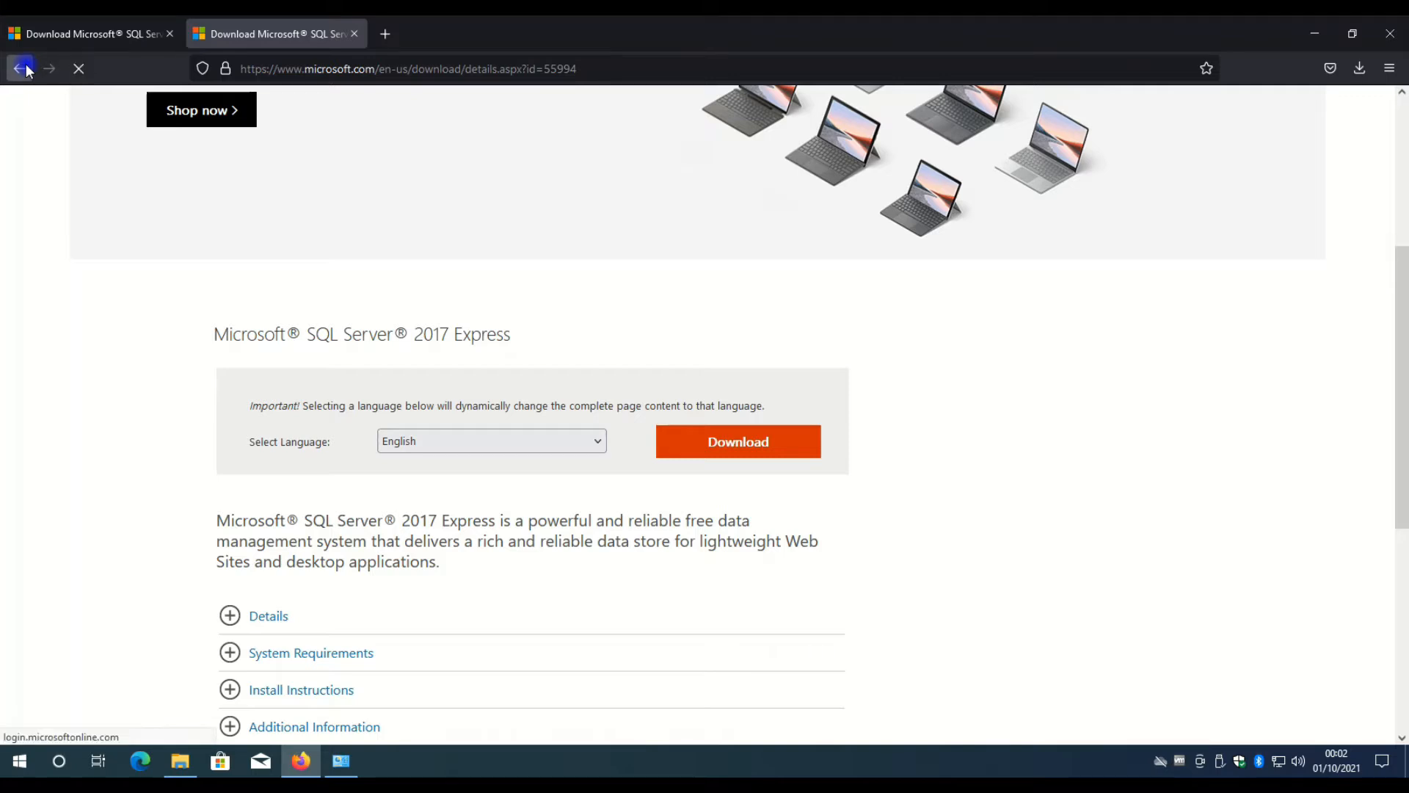
pyautogui.click(22, 68)
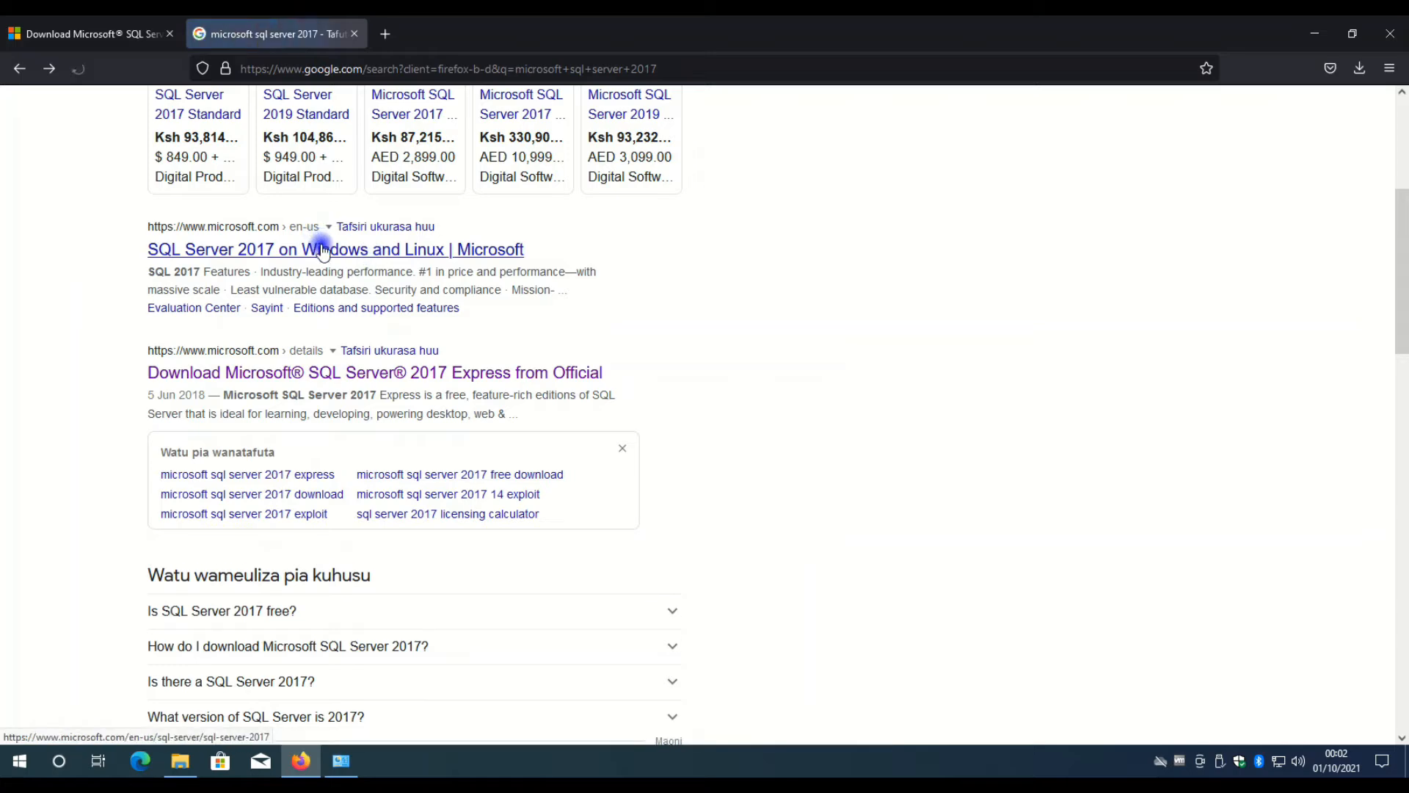
pyautogui.click(323, 252)
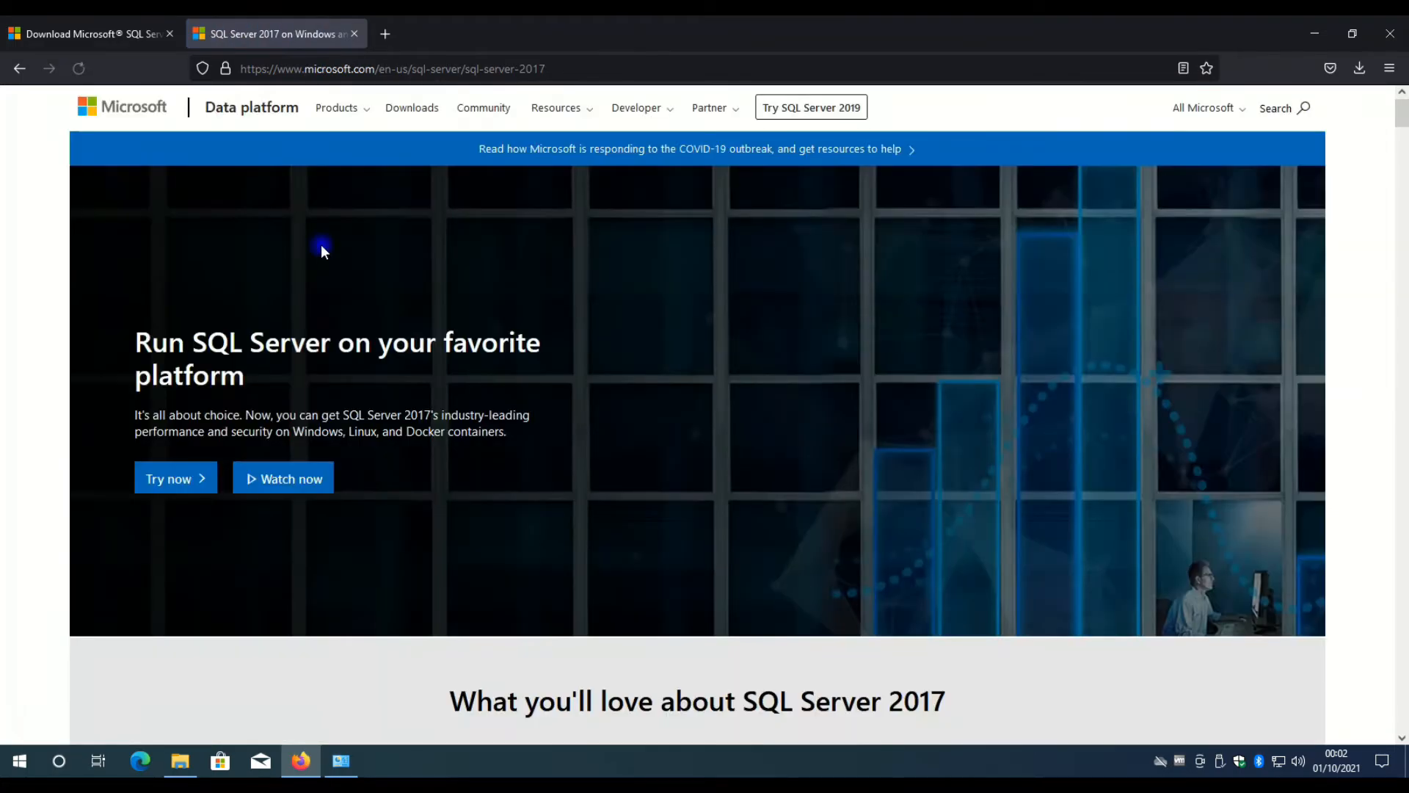
pyautogui.scroll(-5, 323, 252)
pyautogui.scroll(-5, 321, 249)
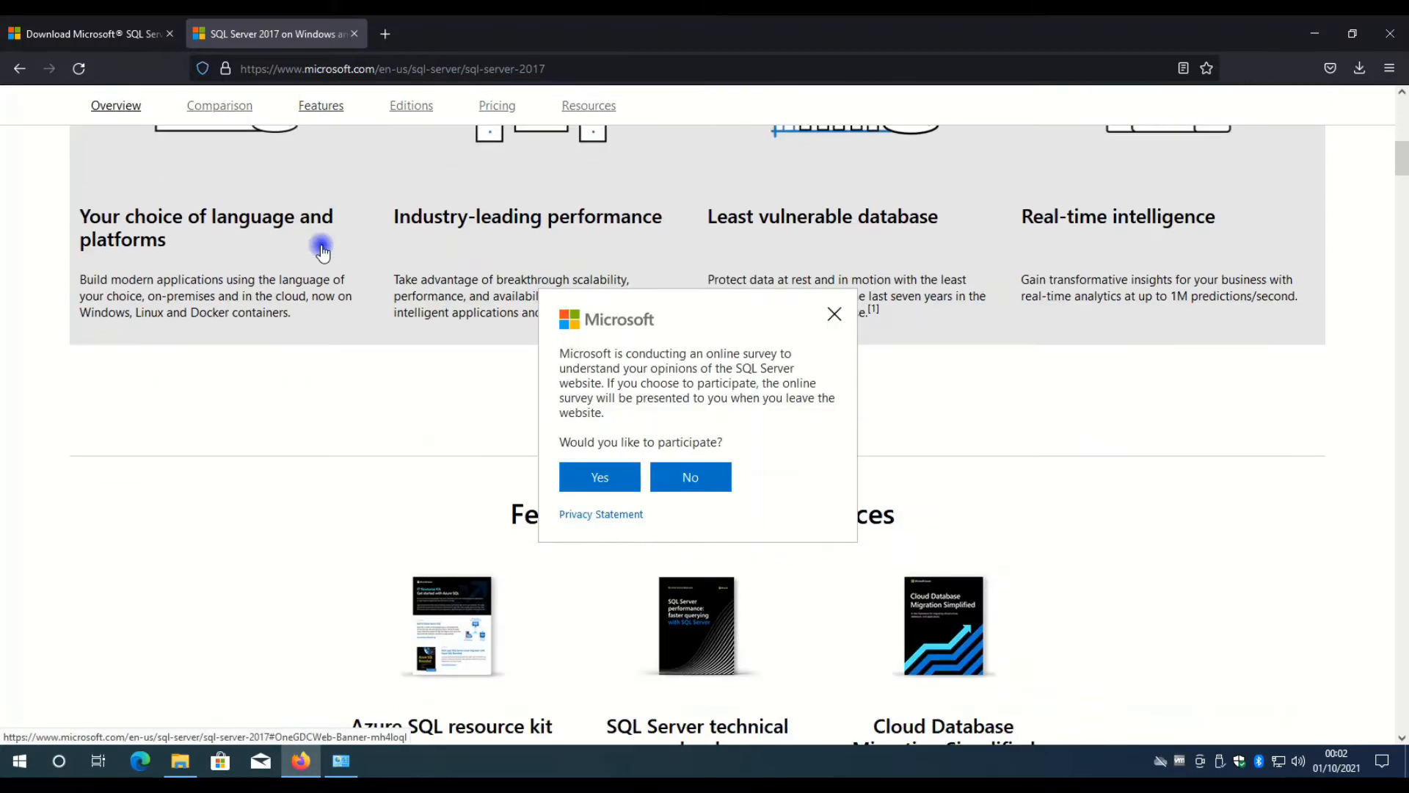
pyautogui.scroll(-3, 415, 456)
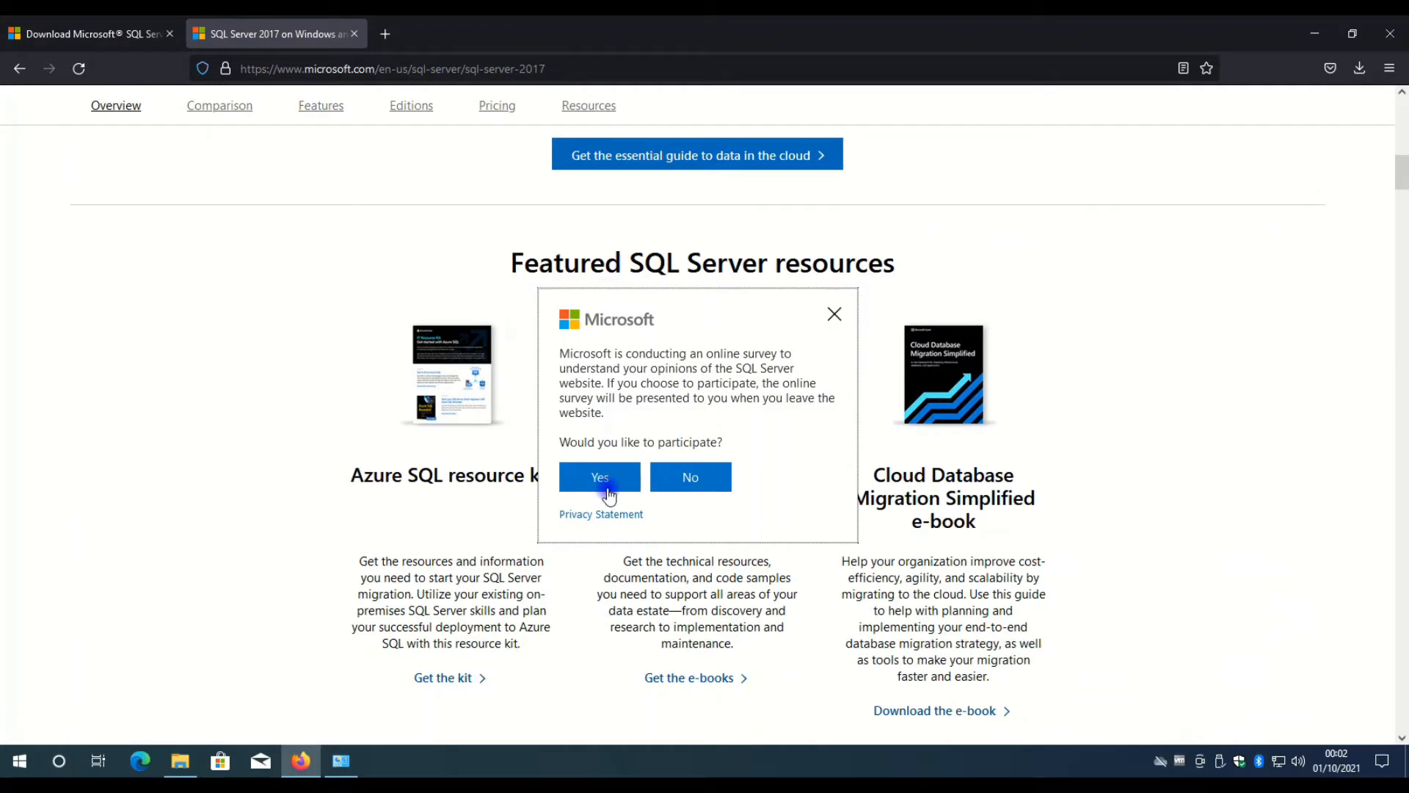
pyautogui.click(690, 489)
pyautogui.scroll(-4, 687, 477)
pyautogui.scroll(10, 871, 393)
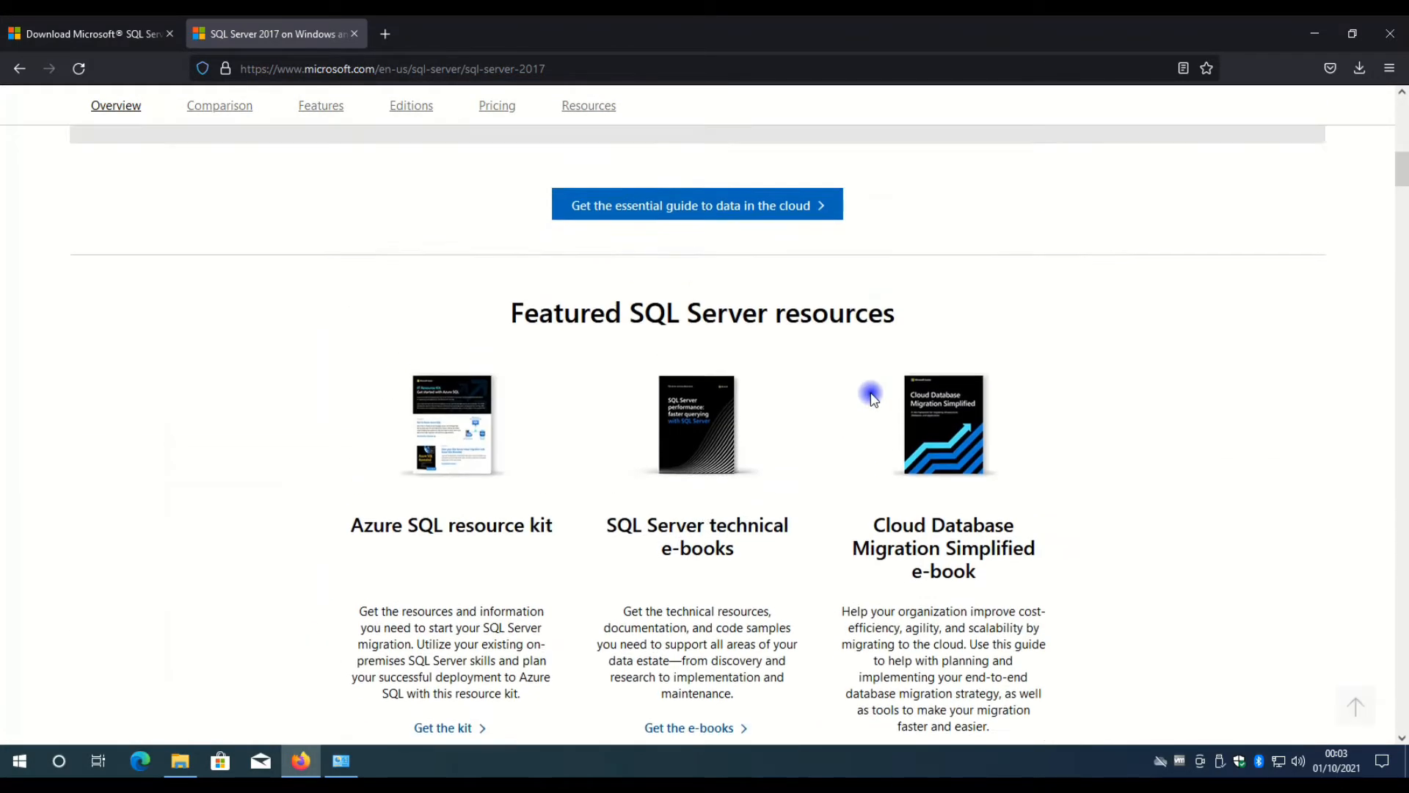
pyautogui.scroll(4, 1214, 257)
# Launch the downloaded SQLServer2017-SSEI-Expr.exe, minimize the browser and choose the Download Media installation type.
pyautogui.click(1359, 67)
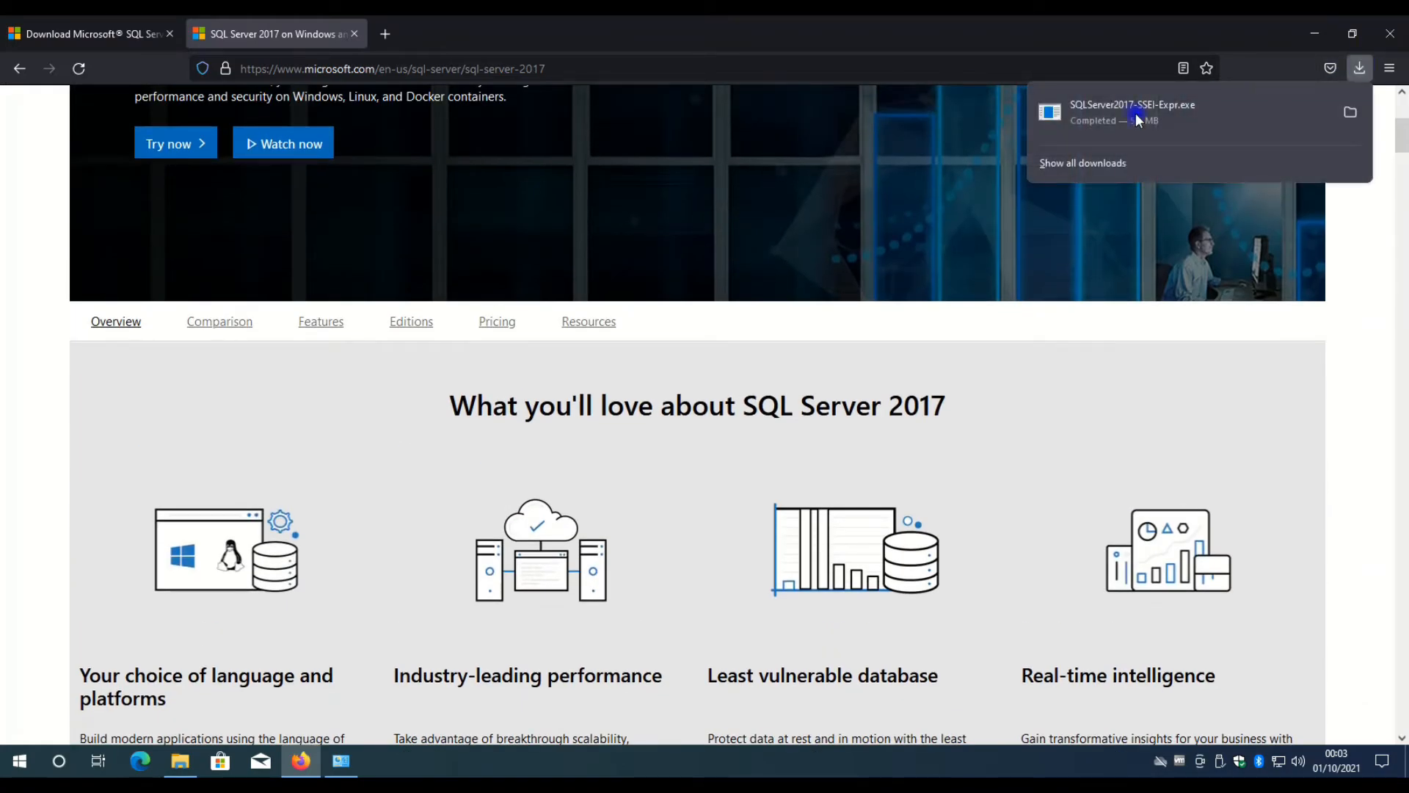
pyautogui.click(1135, 113)
pyautogui.click(624, 491)
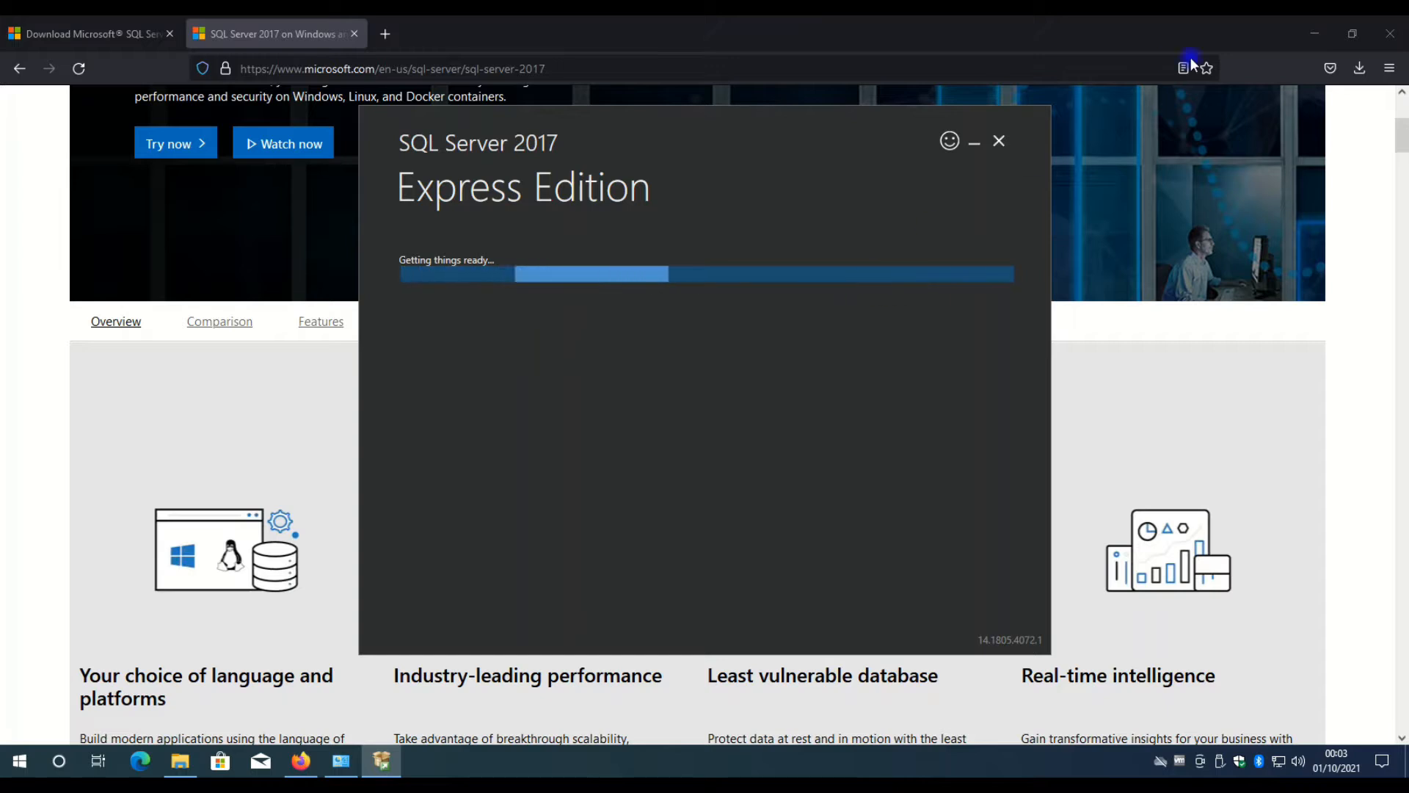
pyautogui.click(1320, 33)
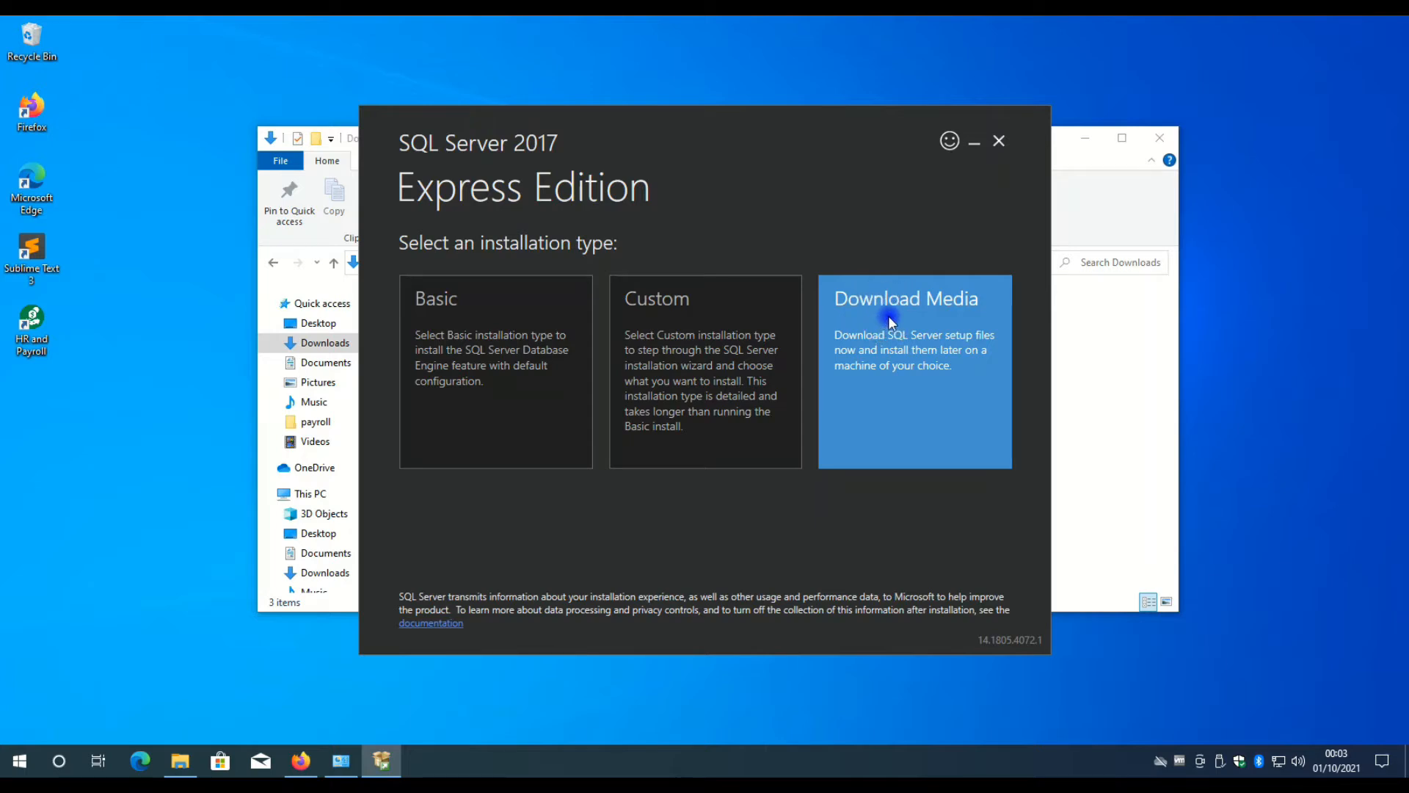
pyautogui.click(879, 335)
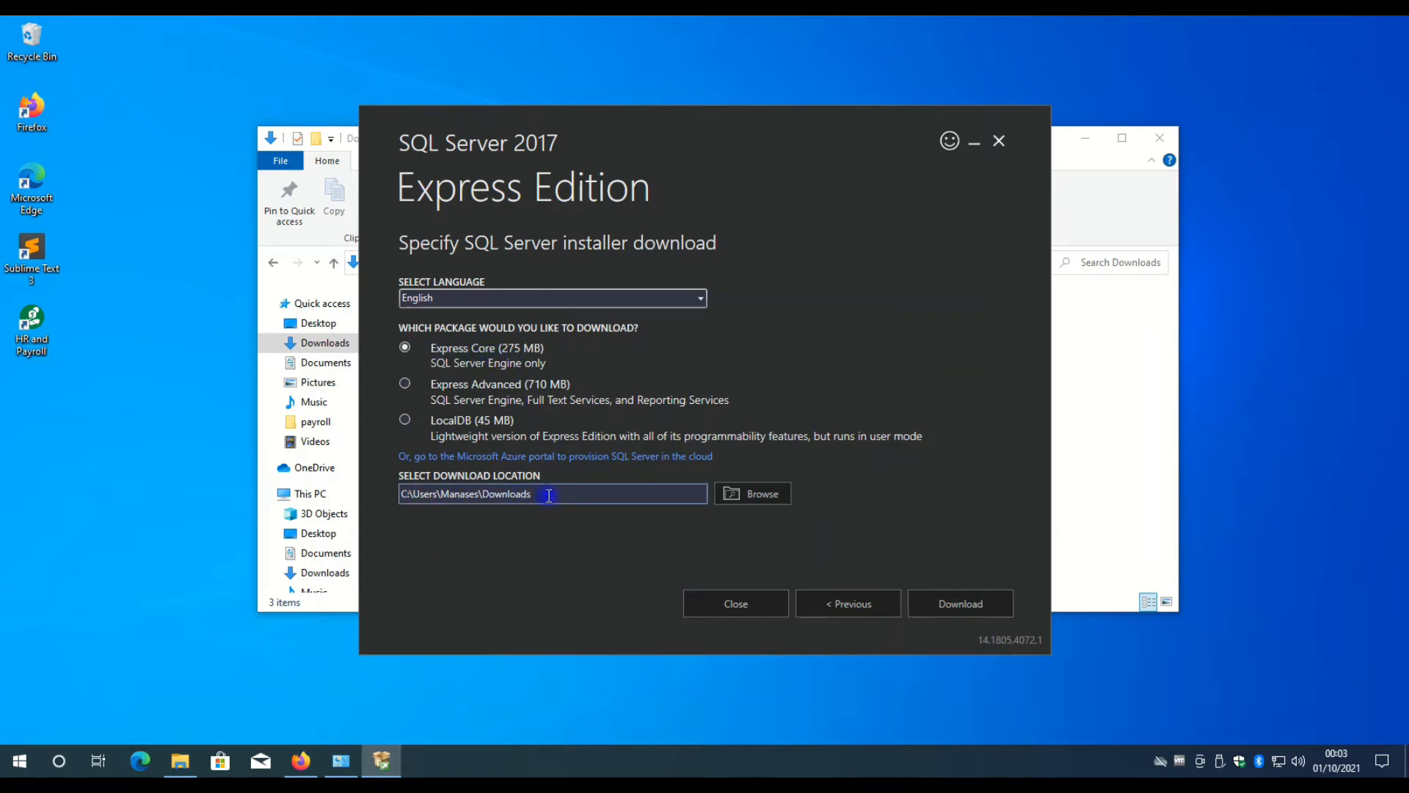
# Move the installer and Downloads windows apart and compare the existing Microsoft SQL Server 2017 Express file with the Express Core package.
pyautogui.click(979, 607)
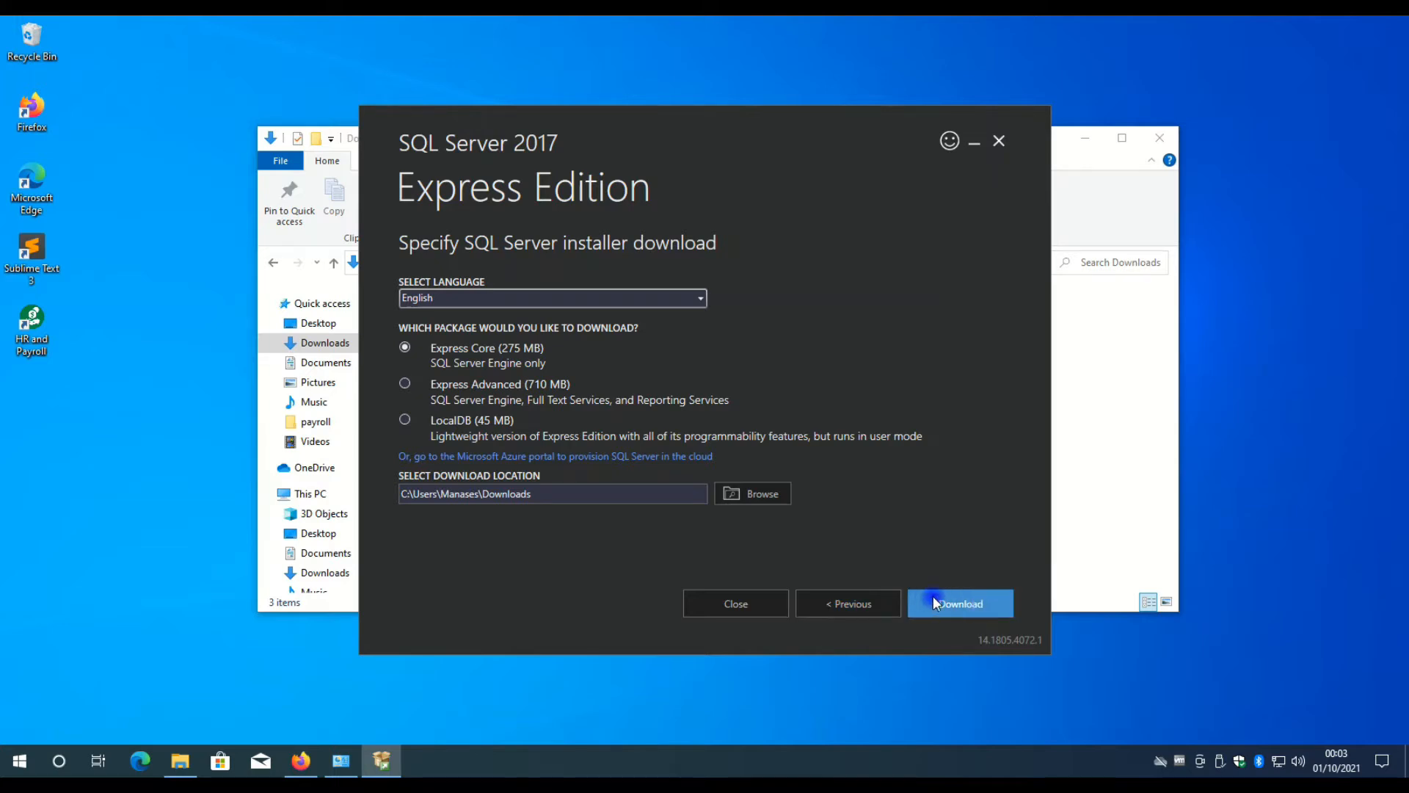
pyautogui.moveTo(658, 129); pyautogui.dragTo(970, 73)
pyautogui.click(507, 354)
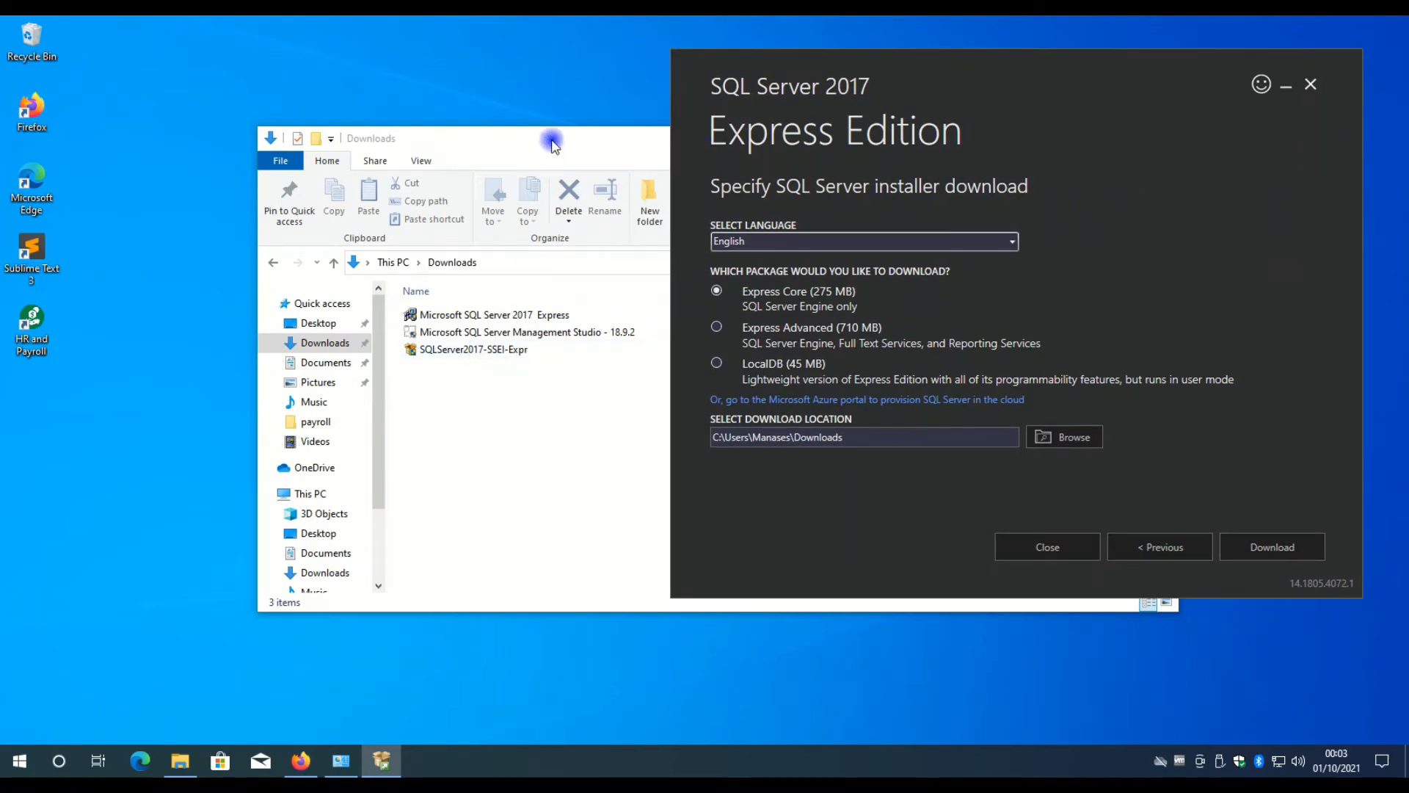
pyautogui.moveTo(553, 140); pyautogui.dragTo(405, 103)
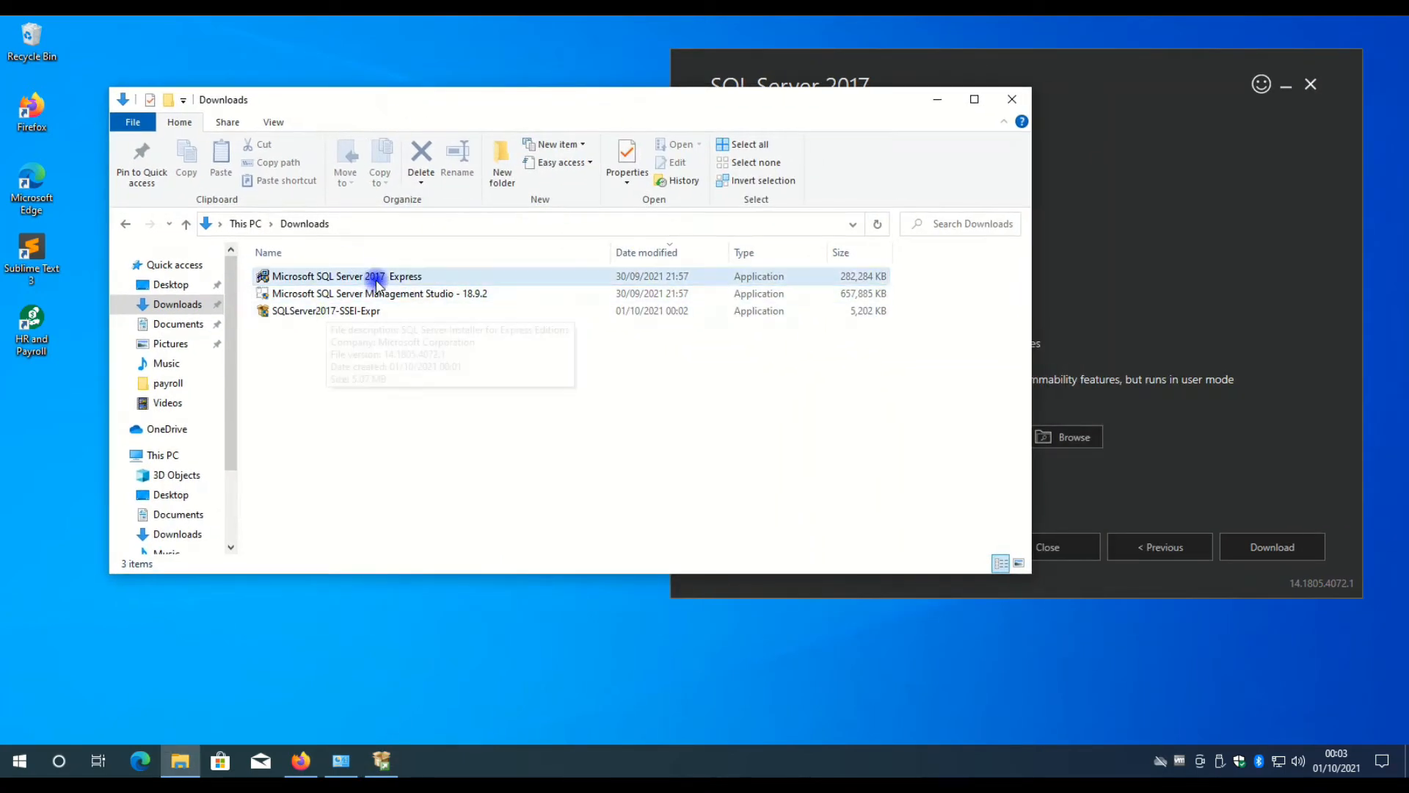
pyautogui.click(330, 277)
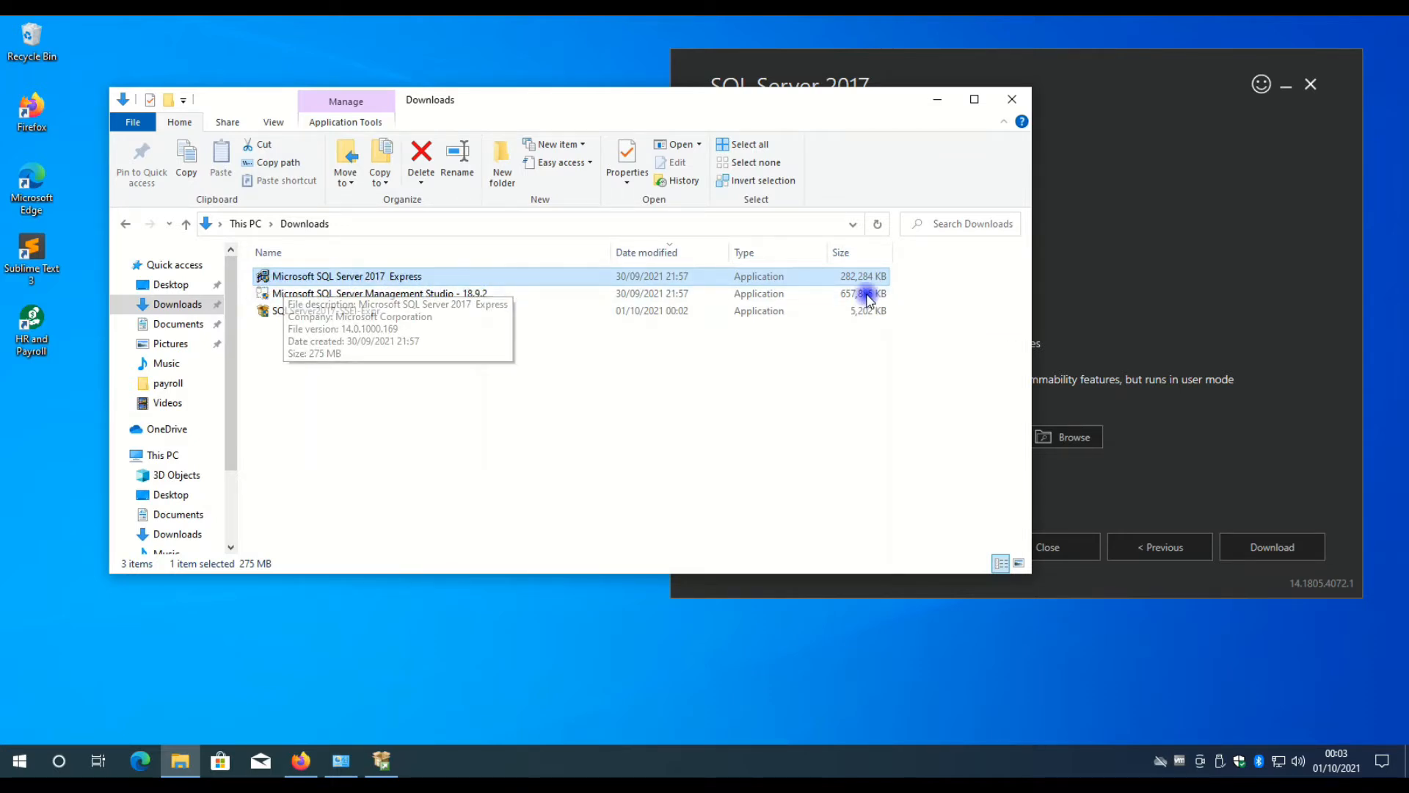
pyautogui.click(1093, 280)
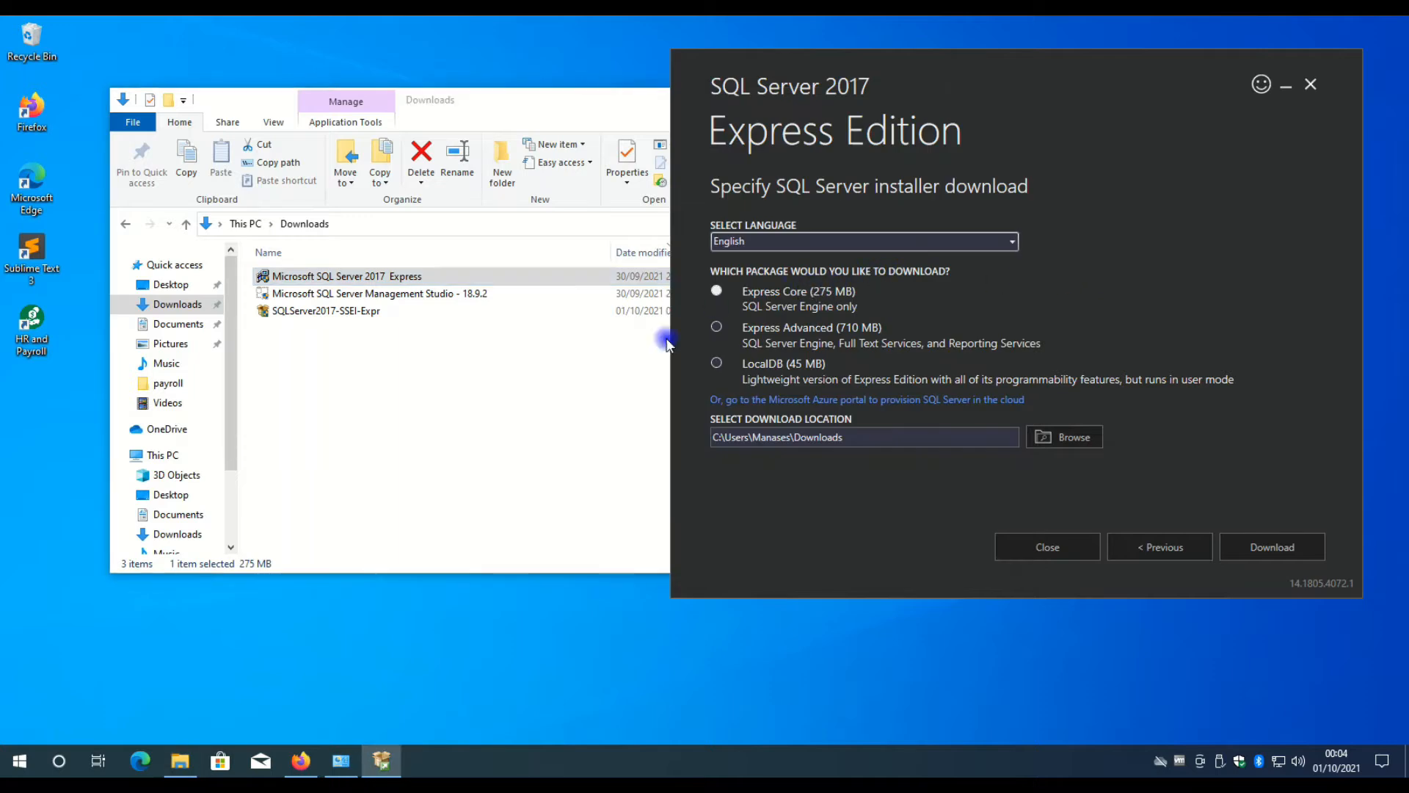
# Check the Express and Management Studio 18.9.2 files in Downloads, and exit the SQL Server 2017 Express download installer.
pyautogui.click(526, 374)
pyautogui.click(669, 277)
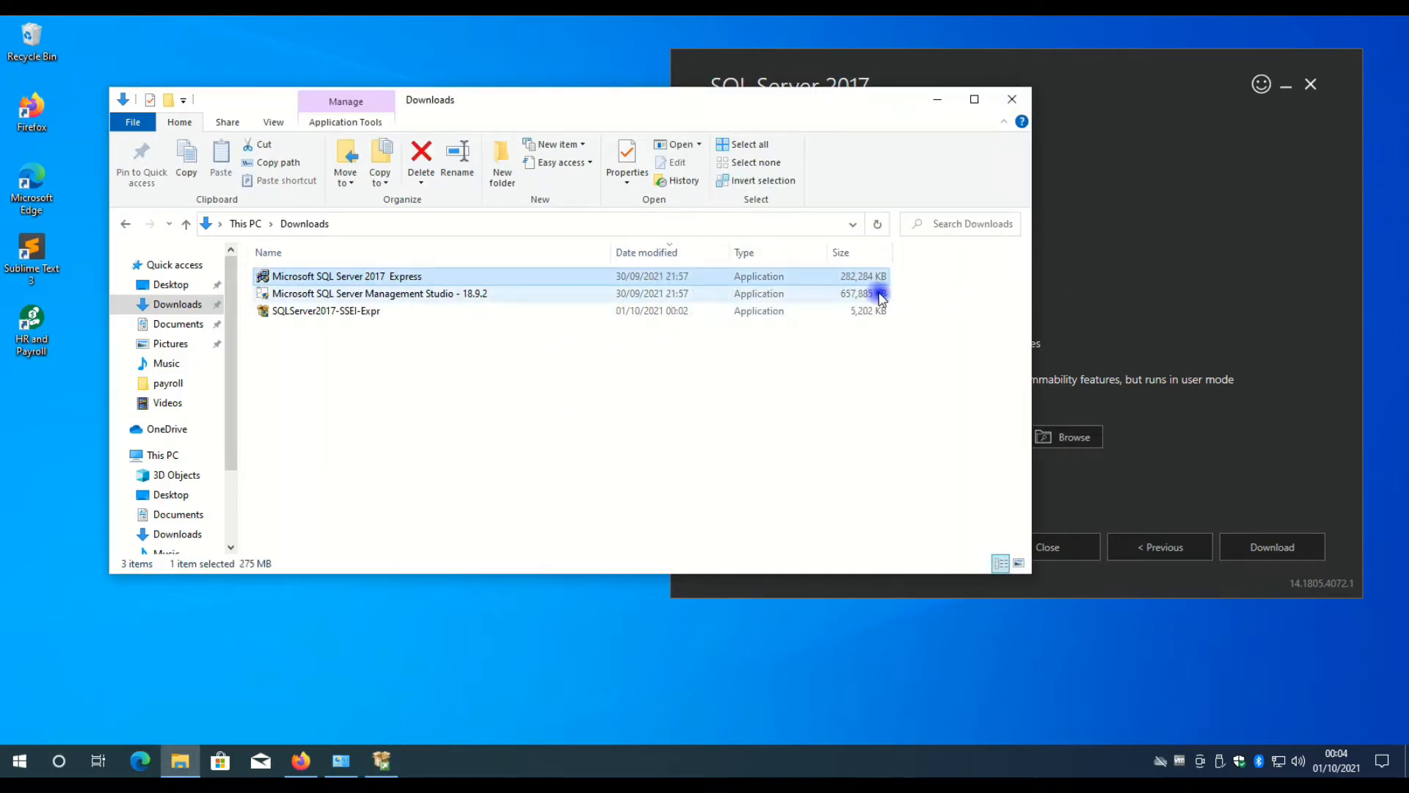
pyautogui.click(371, 292)
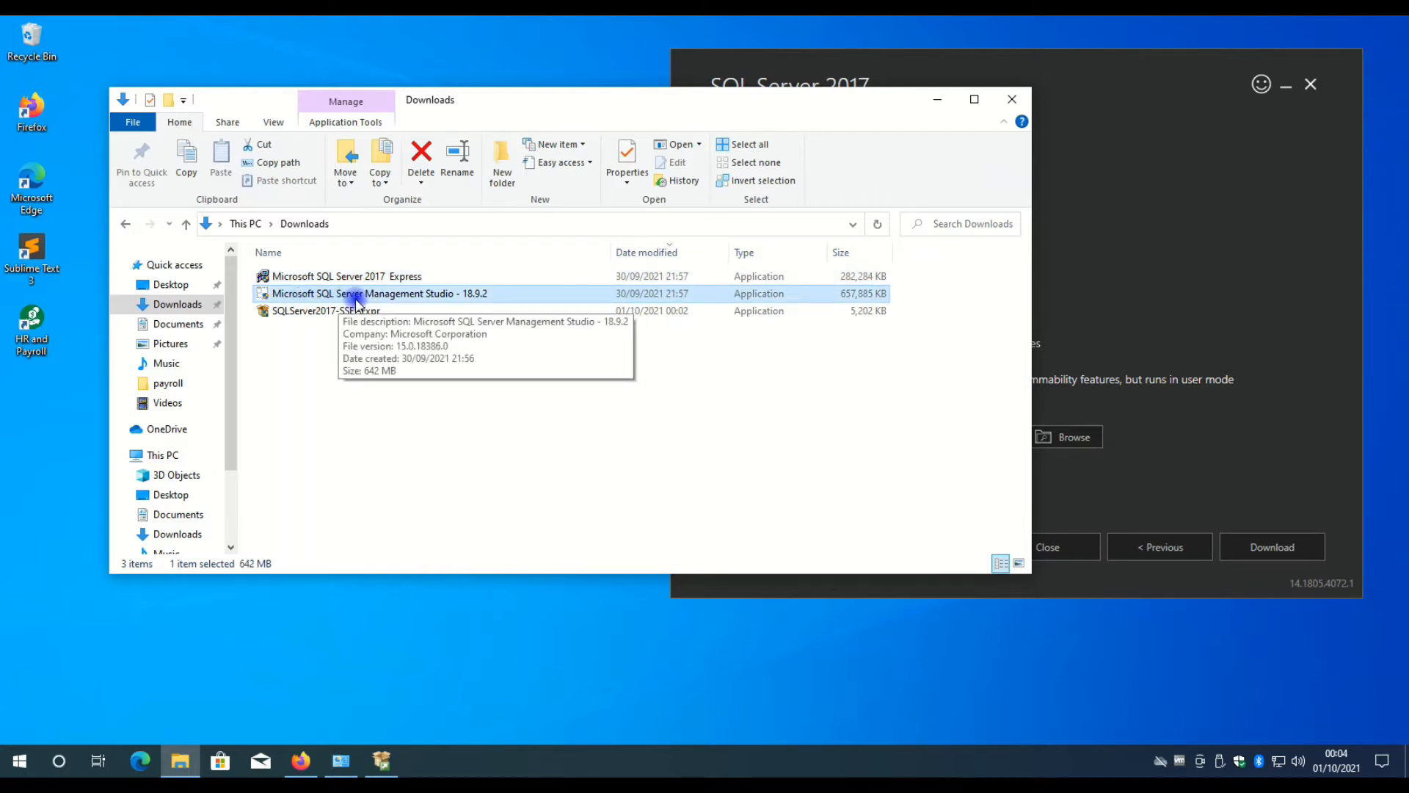
pyautogui.click(1197, 253)
pyautogui.click(1311, 86)
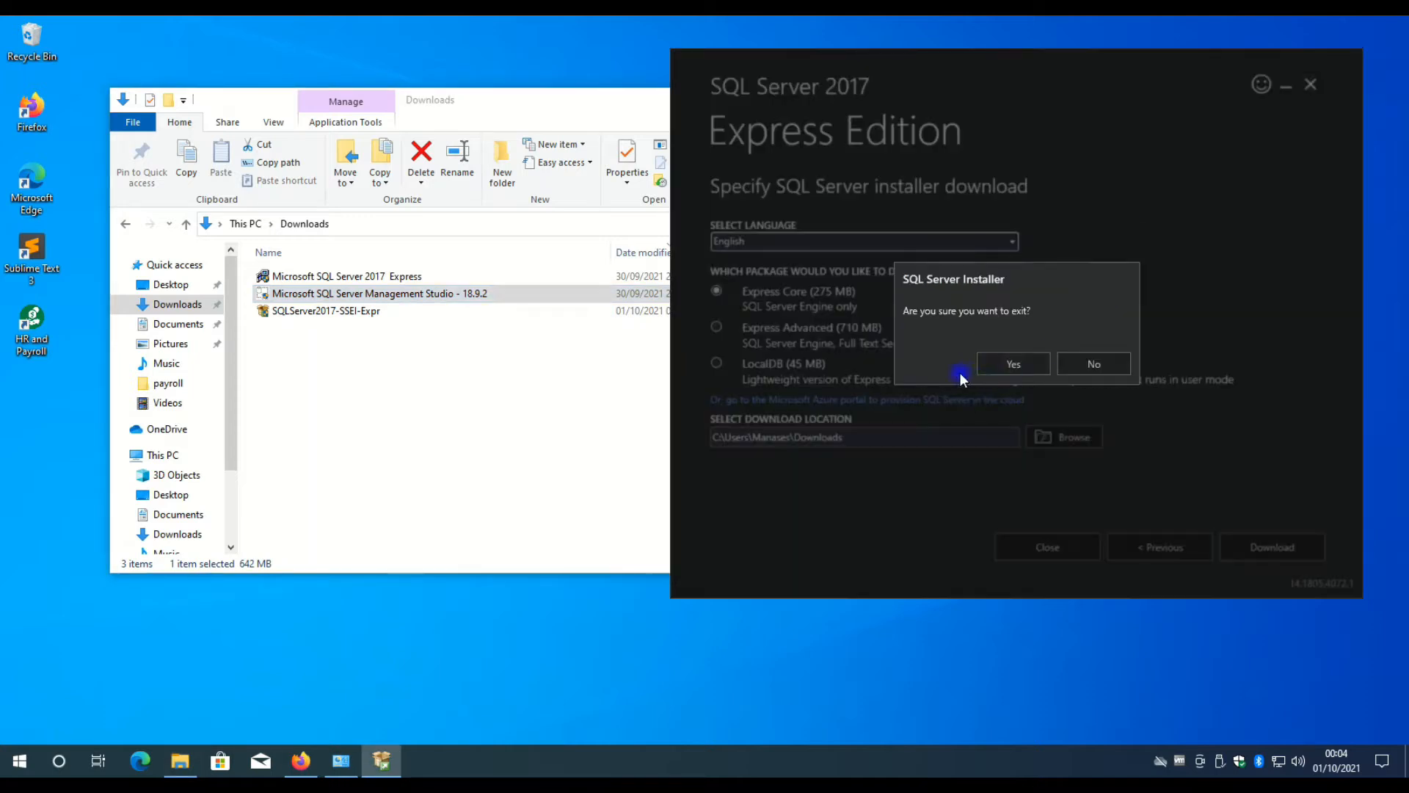
pyautogui.click(1014, 364)
pyautogui.click(312, 279)
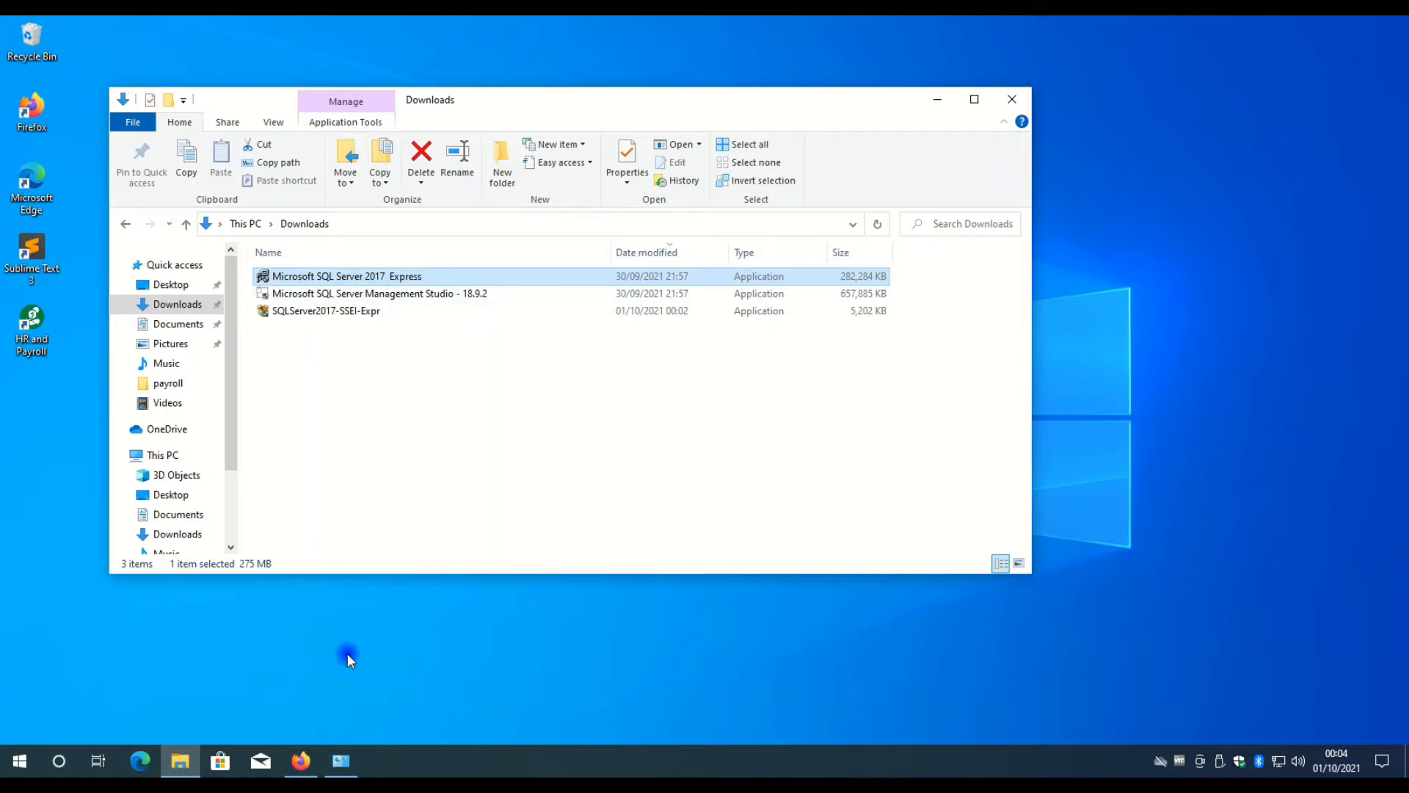
# Switch to Firefox, search for "sql server management studio", view Microsoft's Download SSMS page and minimize the browser.
pyautogui.click(293, 770)
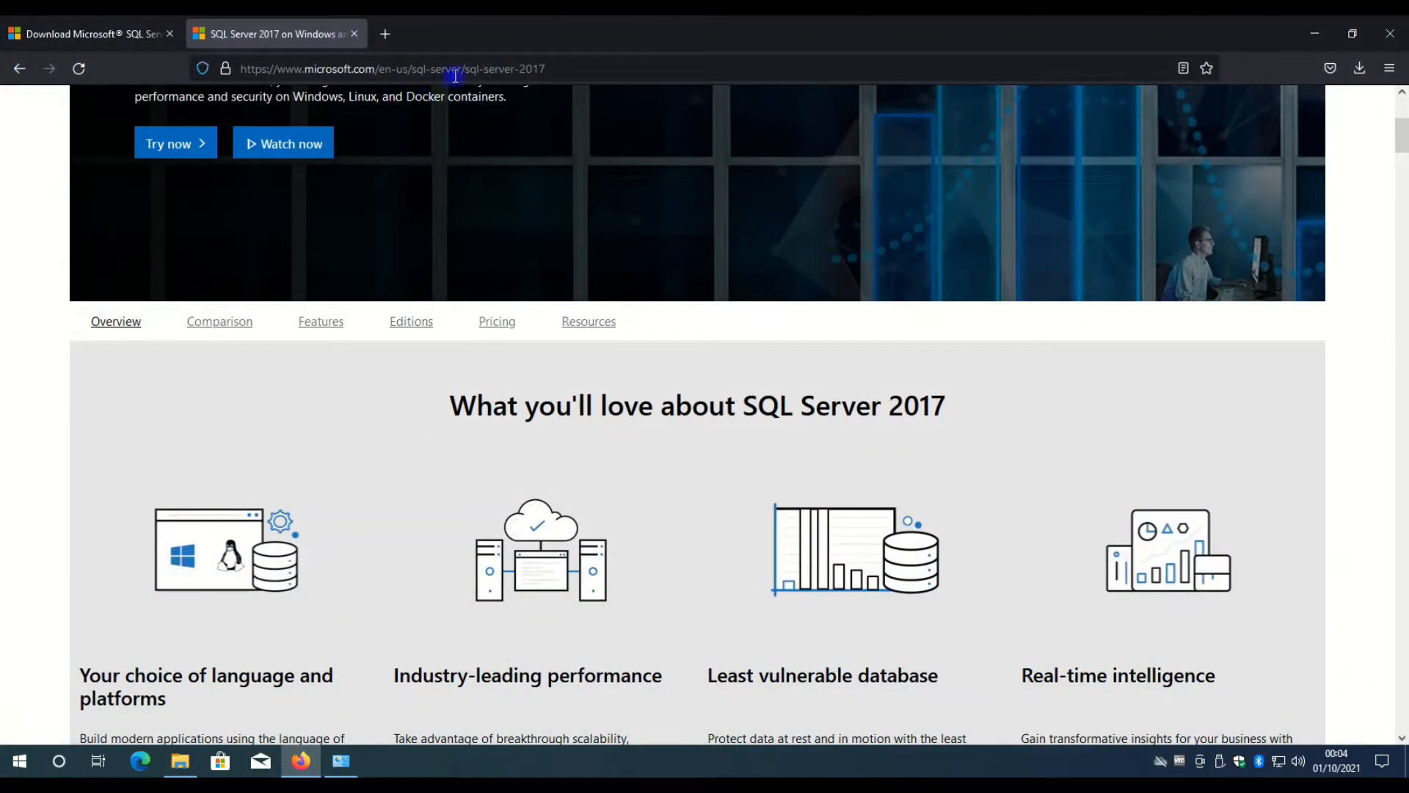
pyautogui.click(569, 69)
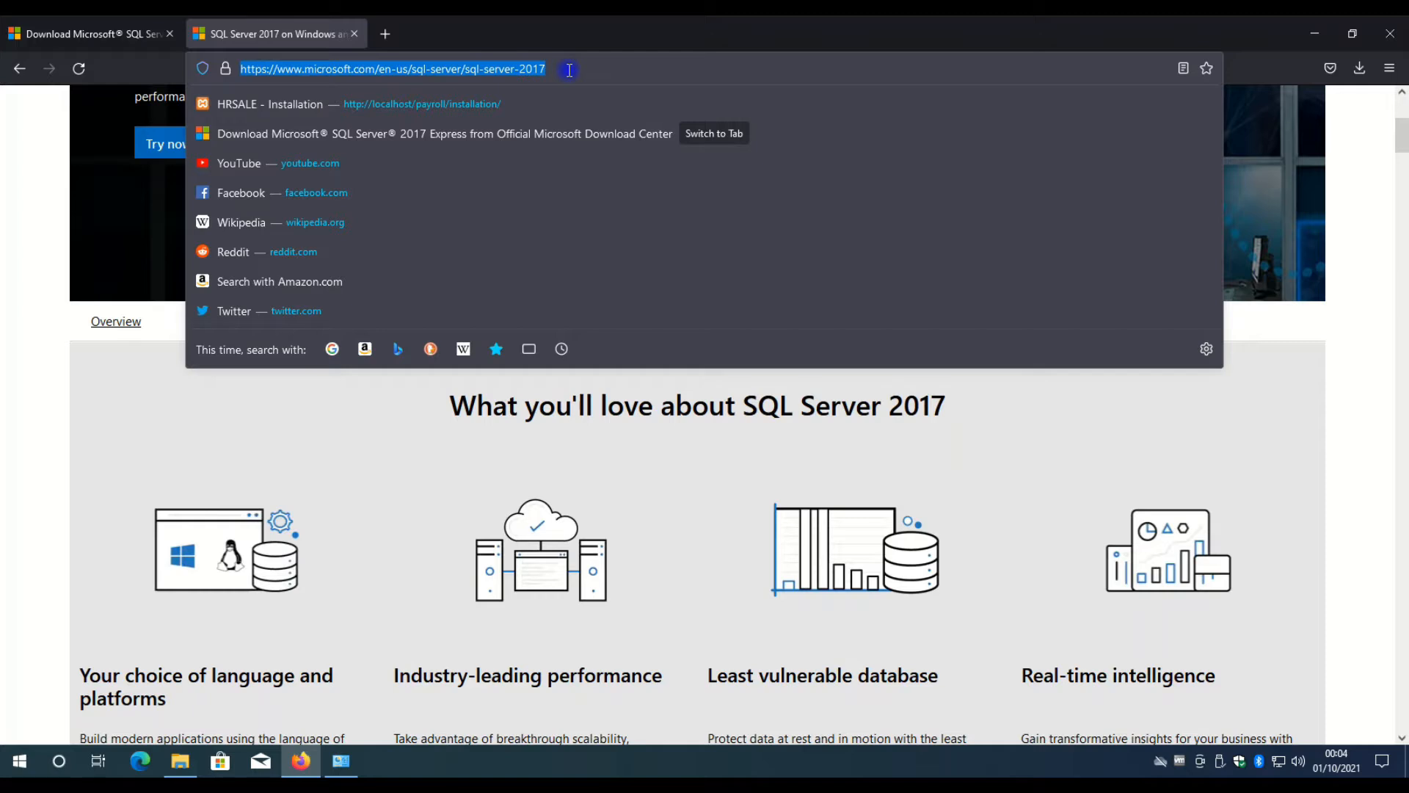
pyautogui.write('sql s')
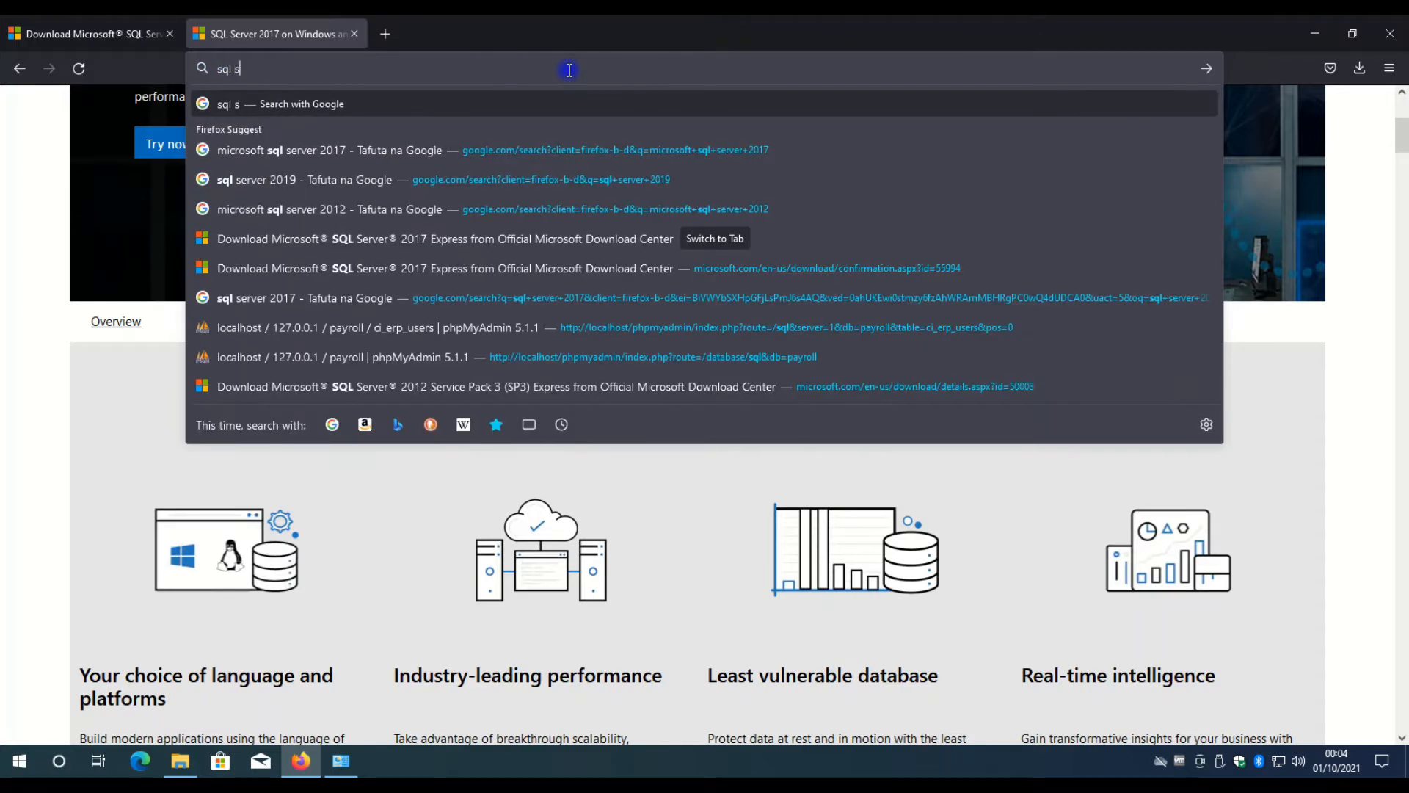
pyautogui.write('erver mana')
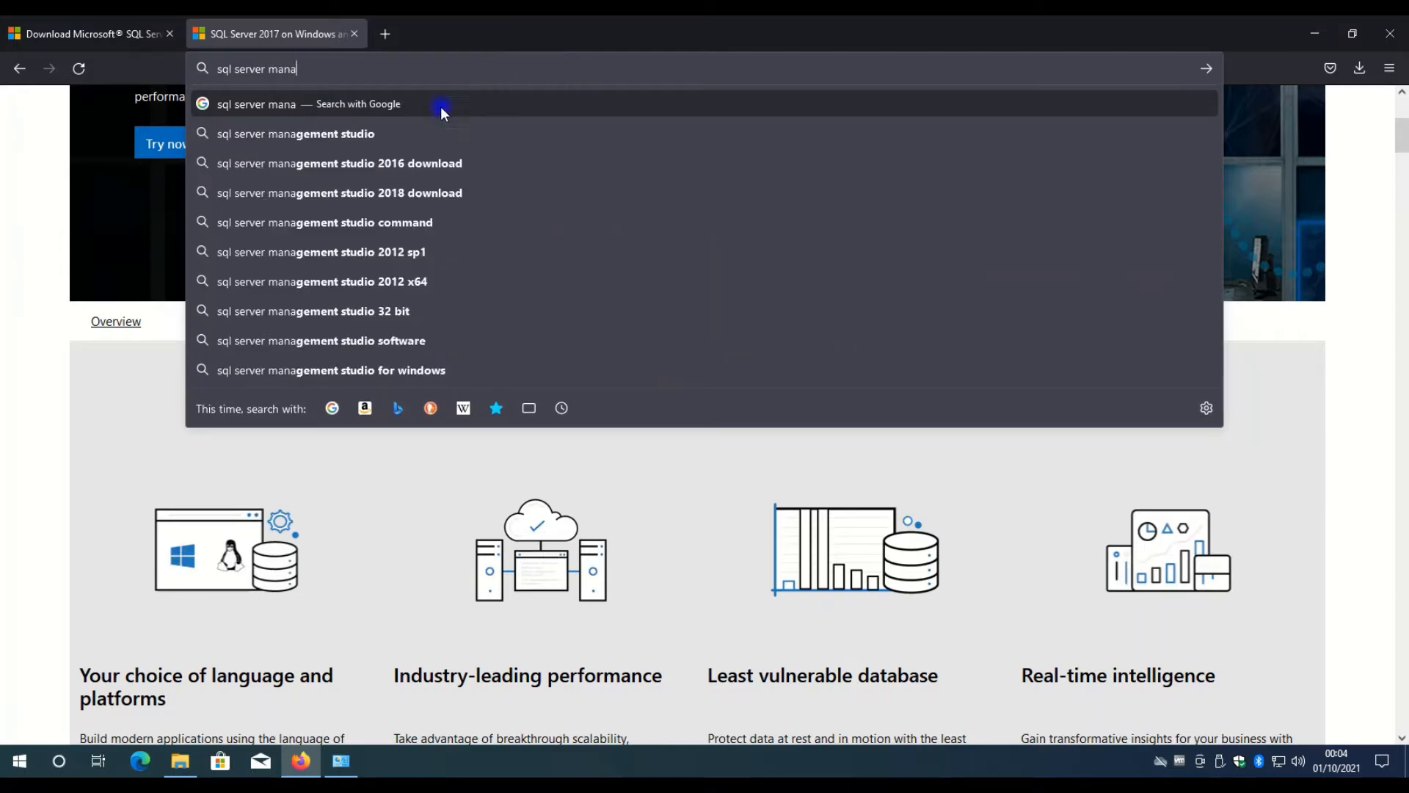
pyautogui.click(327, 133)
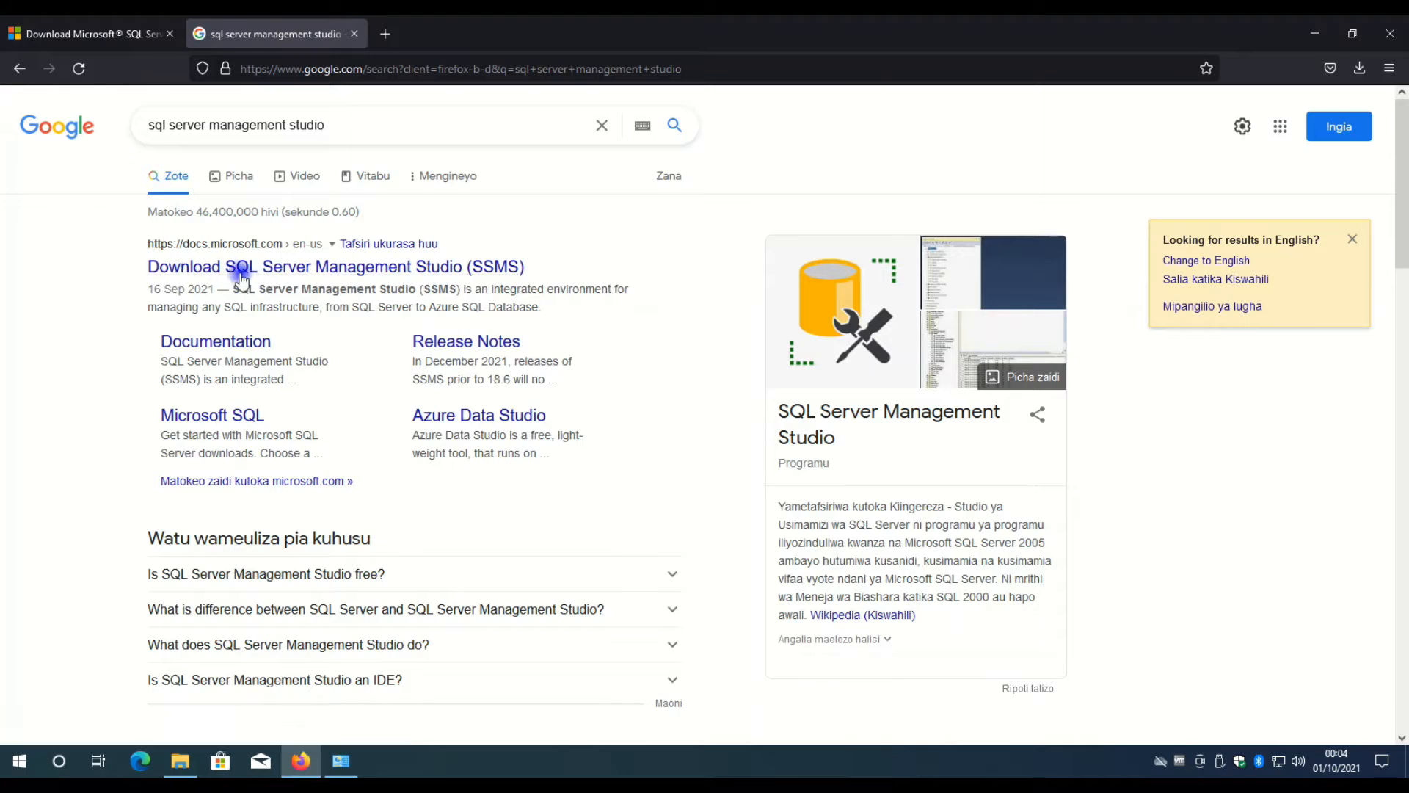
pyautogui.click(381, 273)
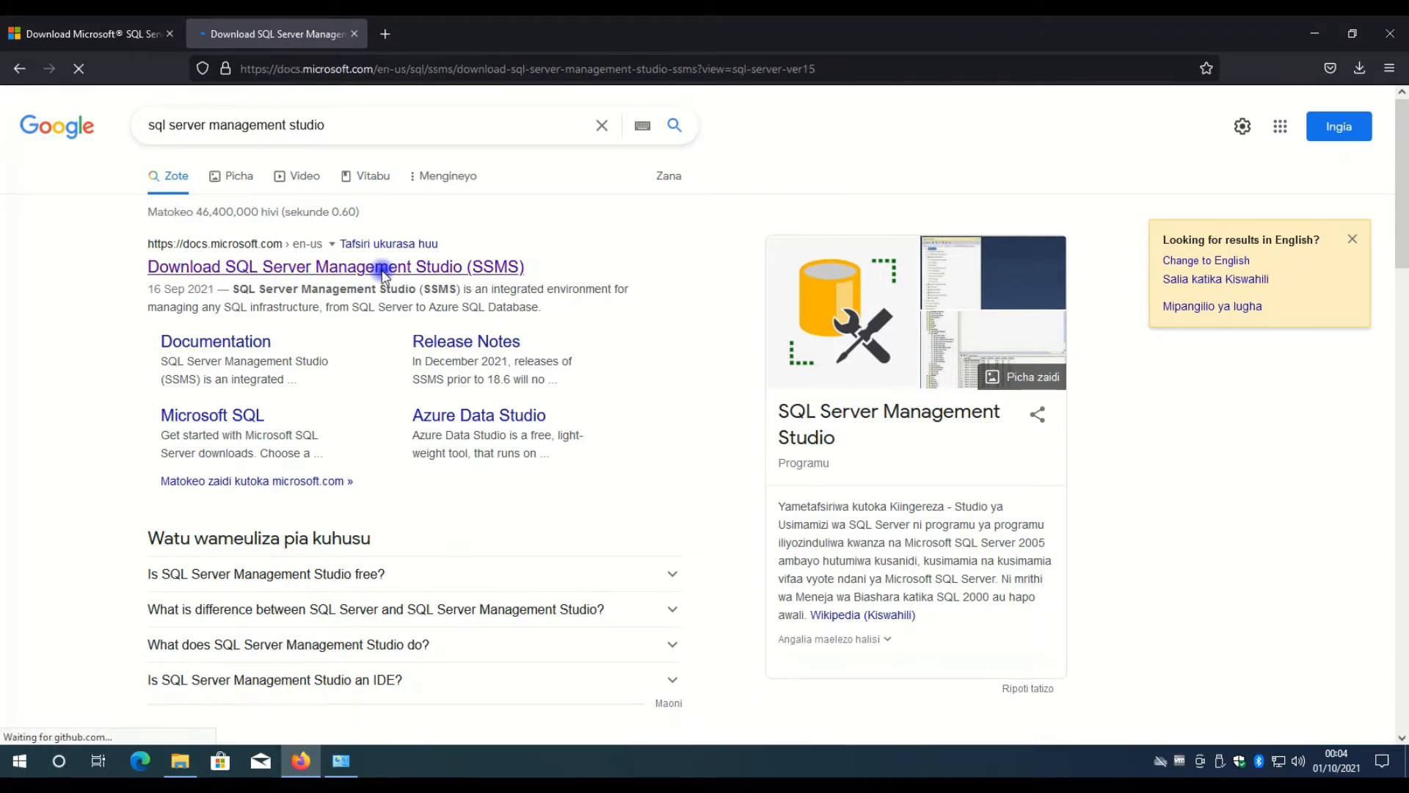
pyautogui.scroll(-2, 558, 419)
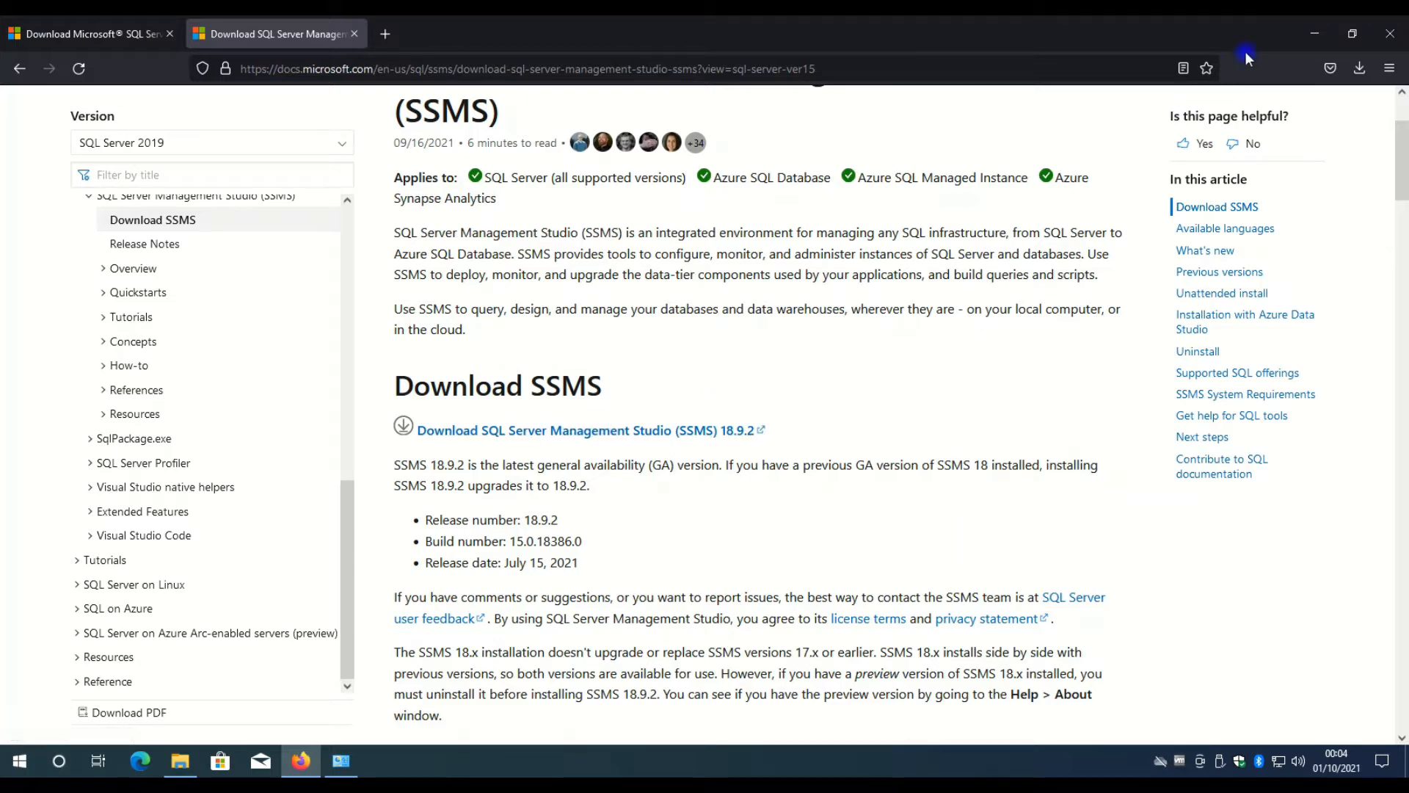
pyautogui.click(1315, 37)
# Launch the Microsoft SQL Server 2017 Express package from Downloads and extract its files to the proposed directory.
pyautogui.click(370, 293)
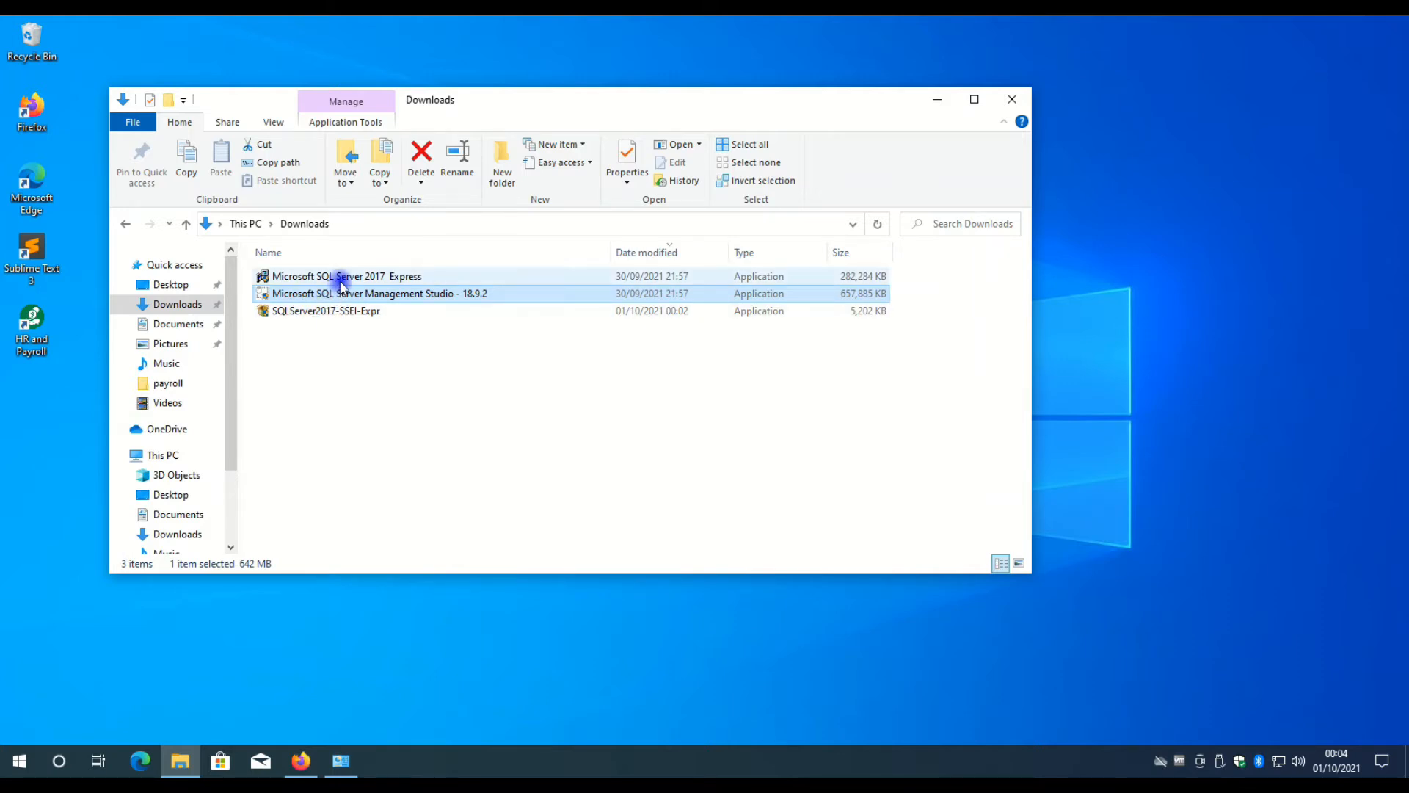
pyautogui.click(343, 277)
pyautogui.doubleClick(342, 278)
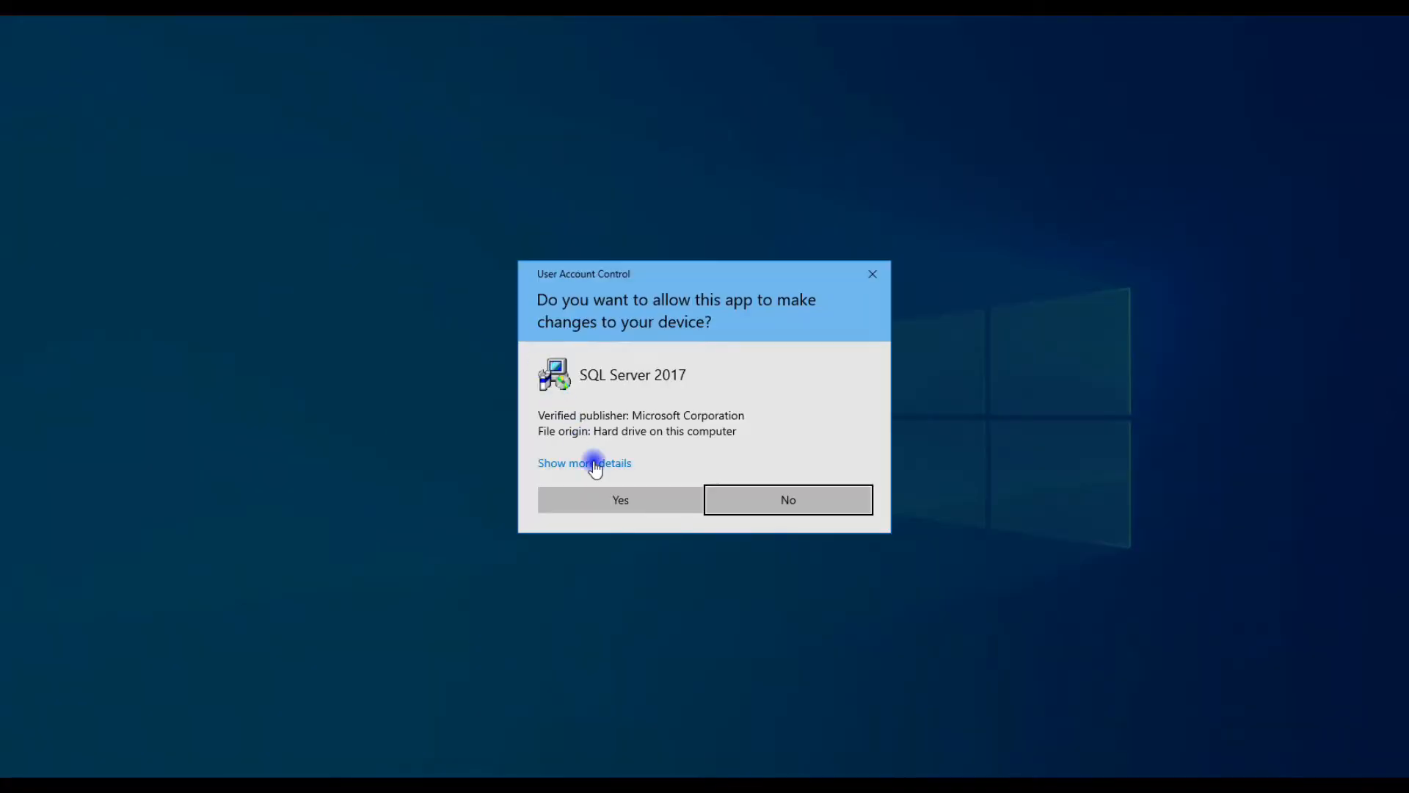
pyautogui.click(632, 500)
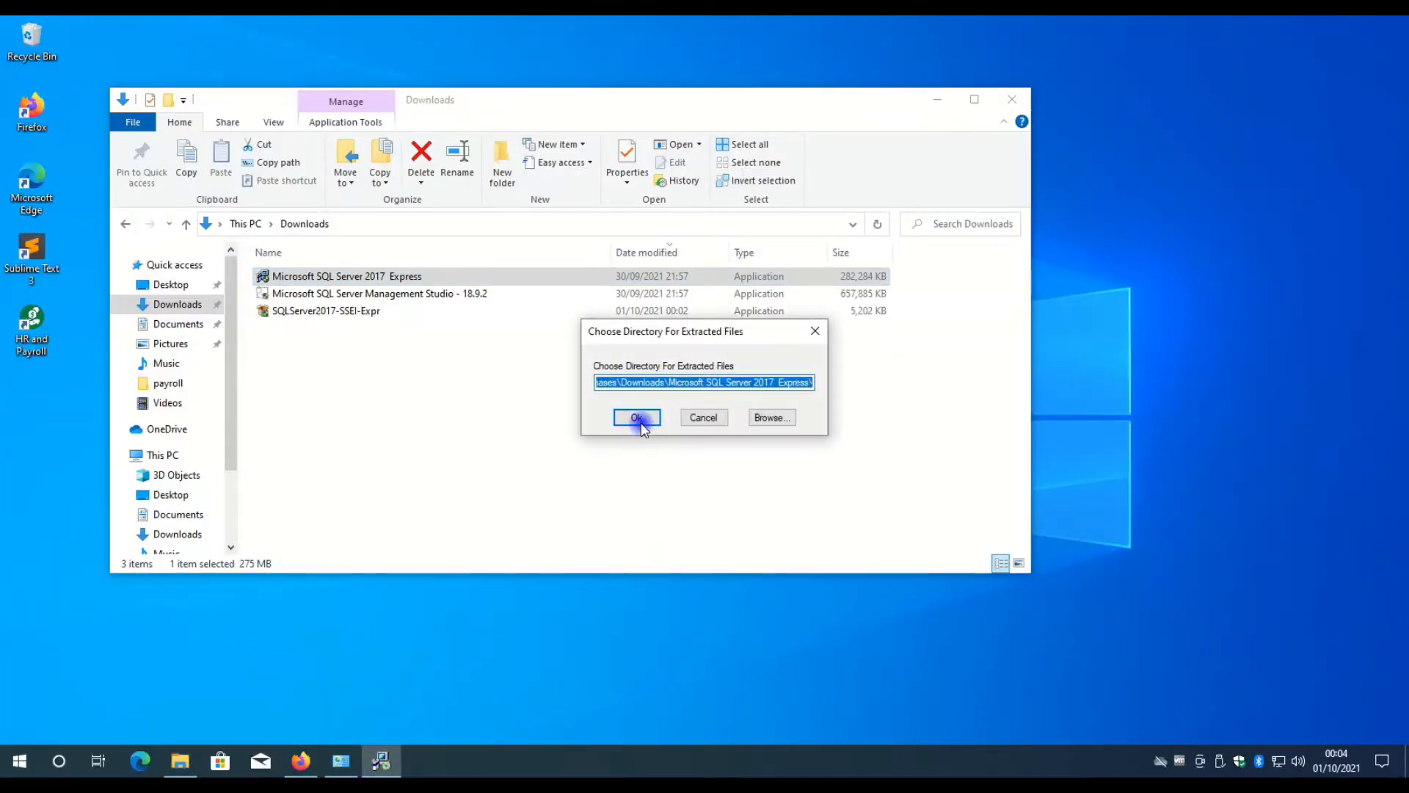
pyautogui.click(637, 417)
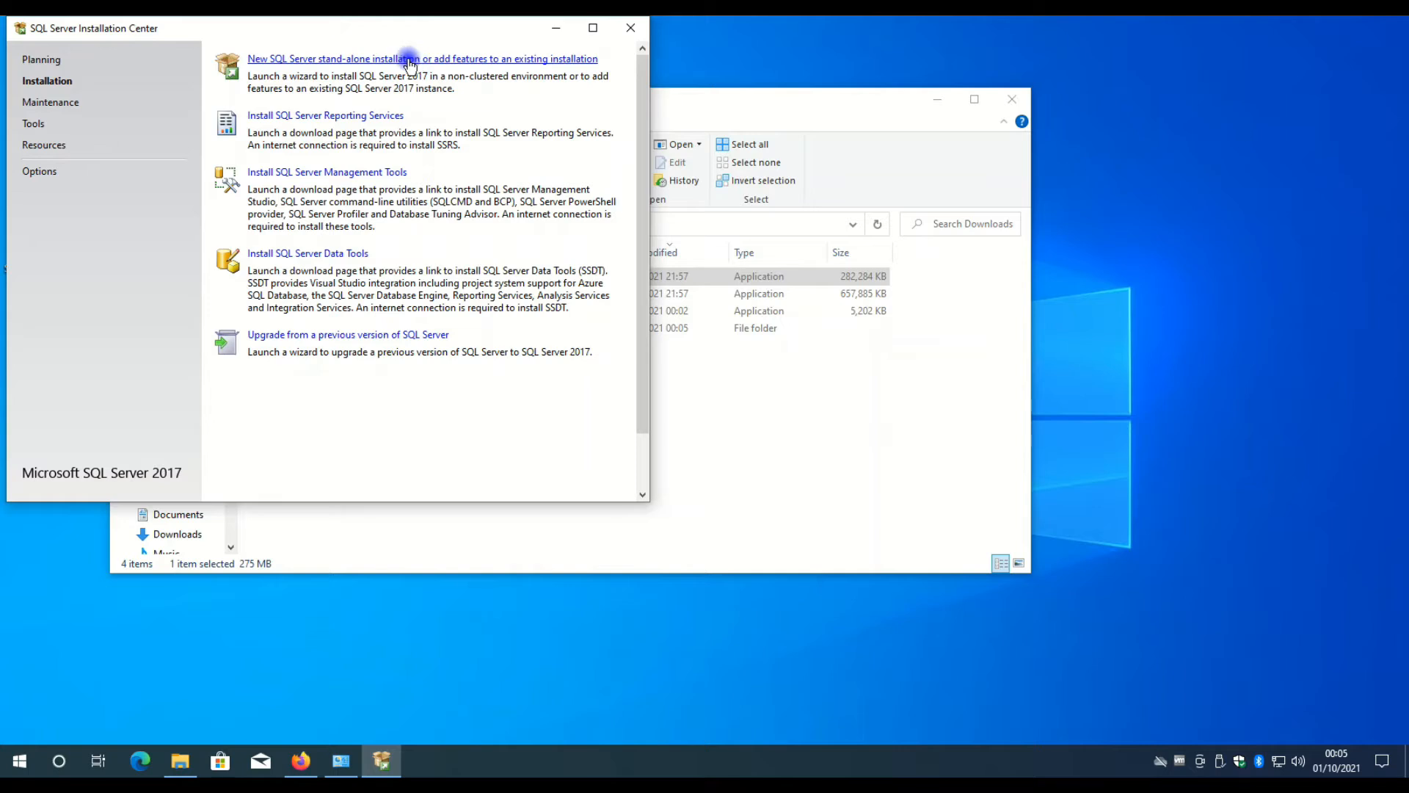
# Start a new SQL Server stand-alone installation and accept the license terms.
pyautogui.click(438, 58)
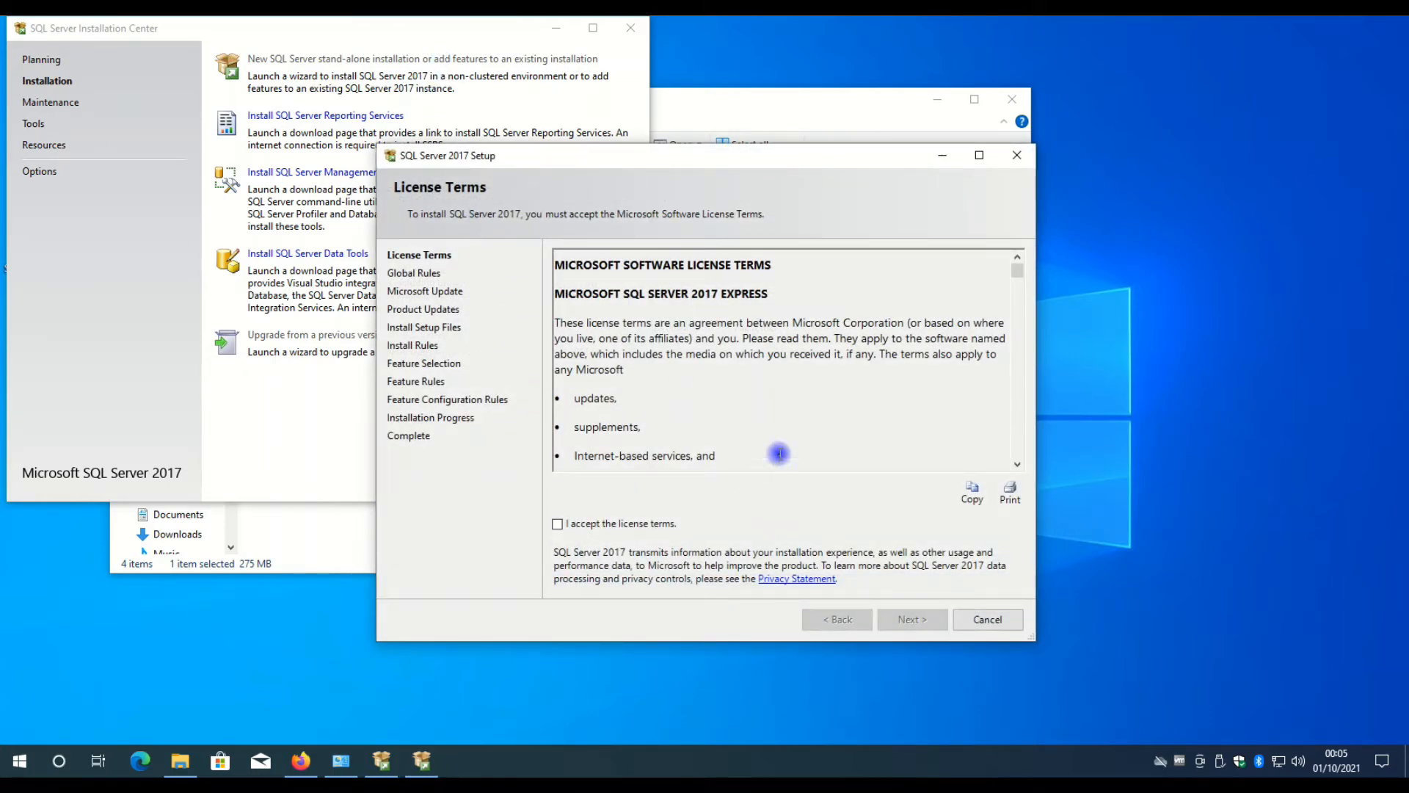
pyautogui.click(566, 524)
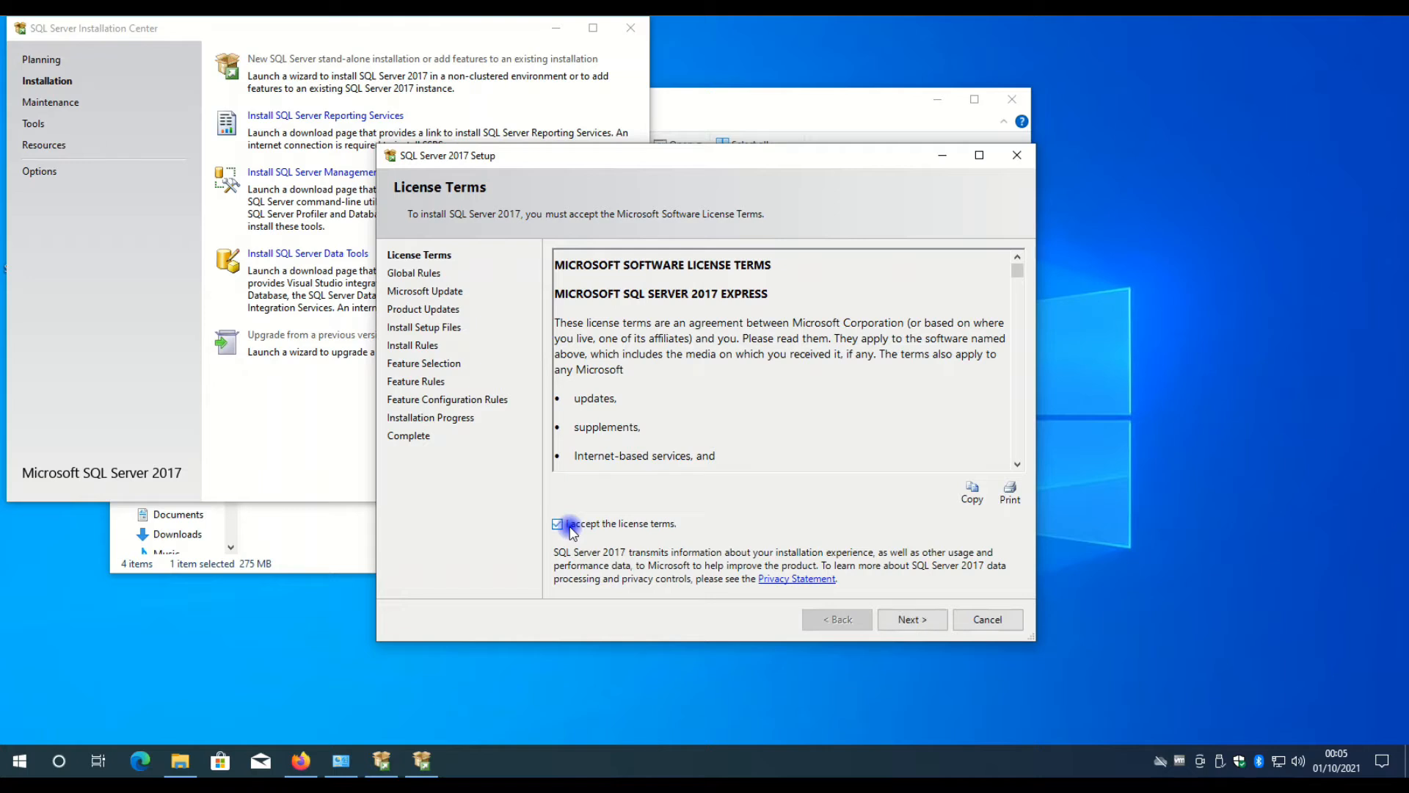
pyautogui.click(904, 619)
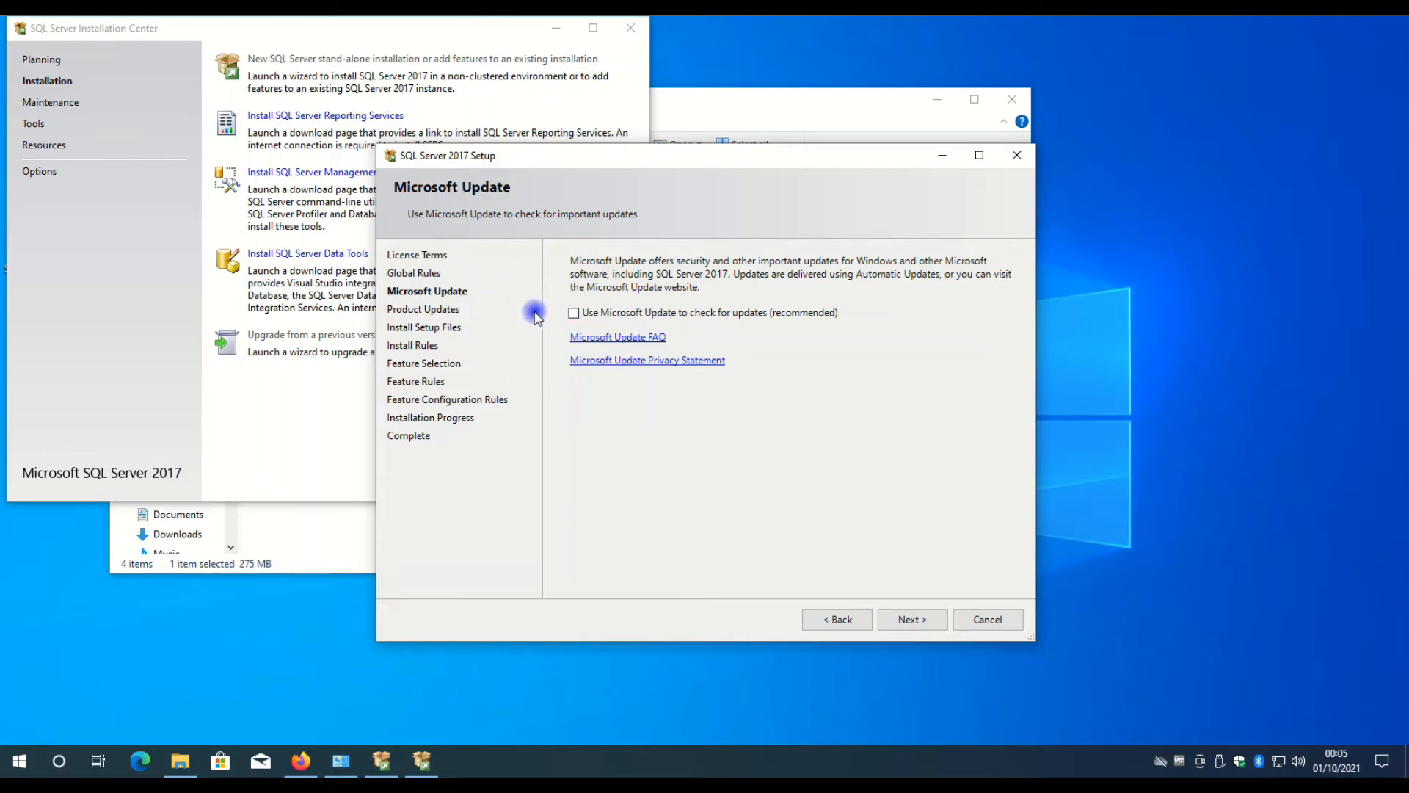
# Continue without Microsoft Update and past the install rules, and select all features for installation.
pyautogui.click(926, 620)
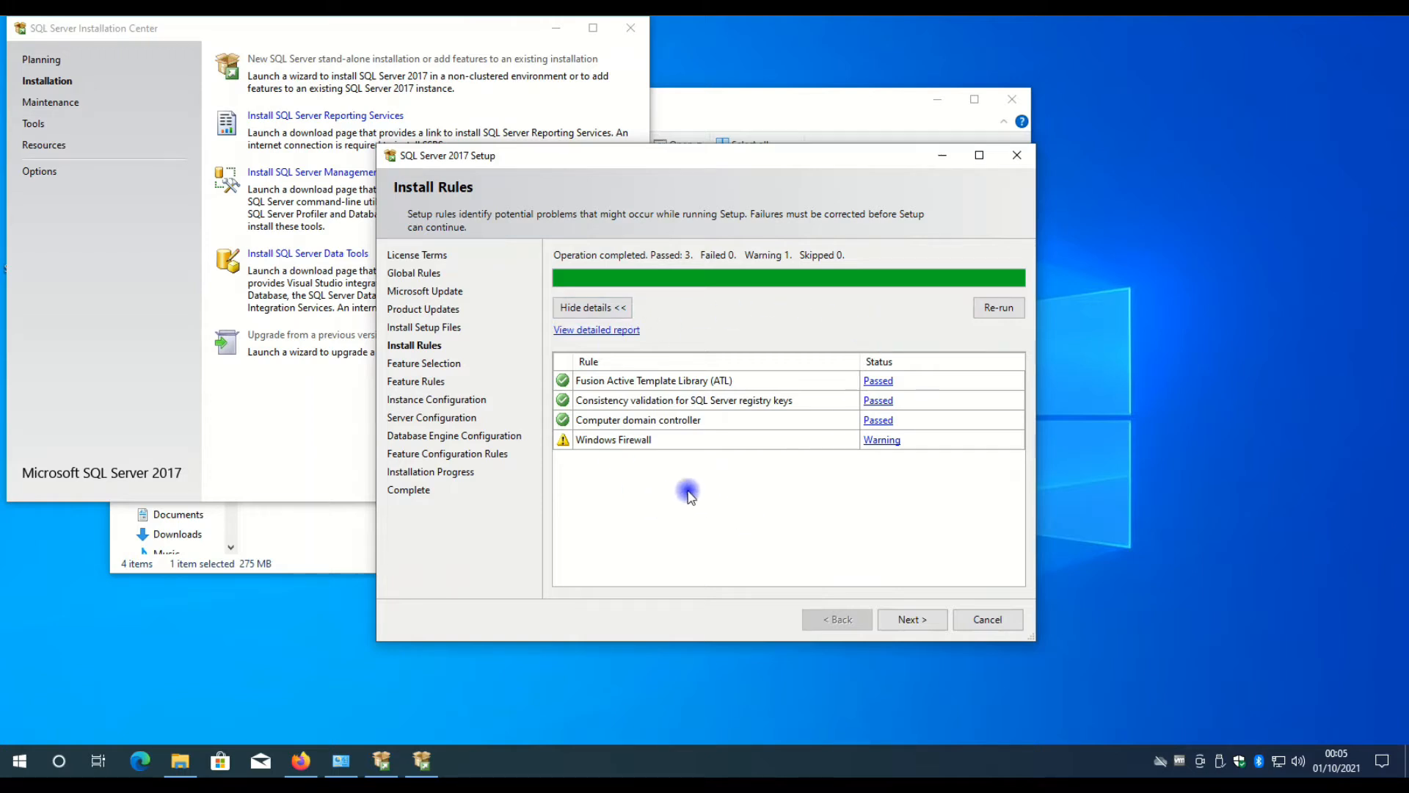
pyautogui.click(910, 620)
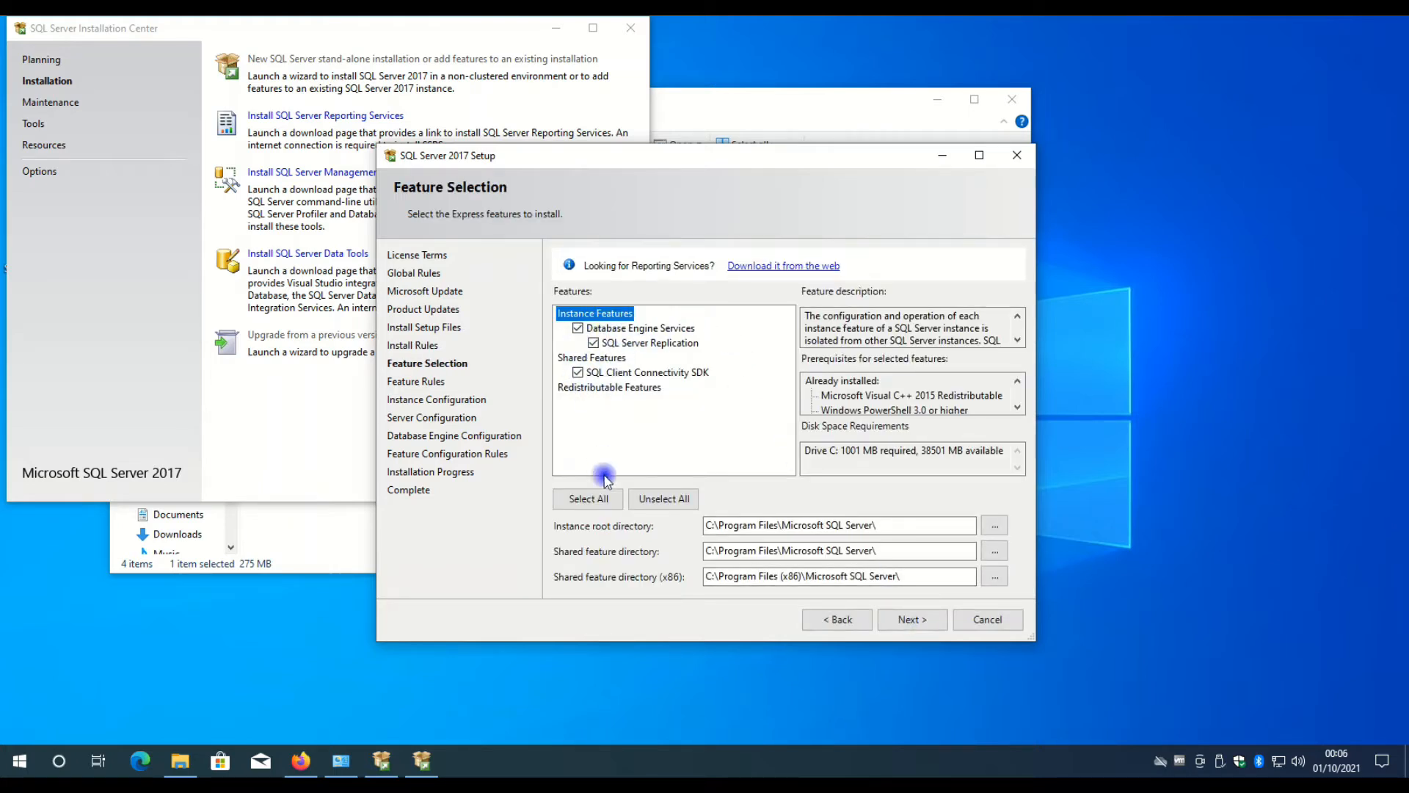
pyautogui.click(587, 498)
pyautogui.click(912, 620)
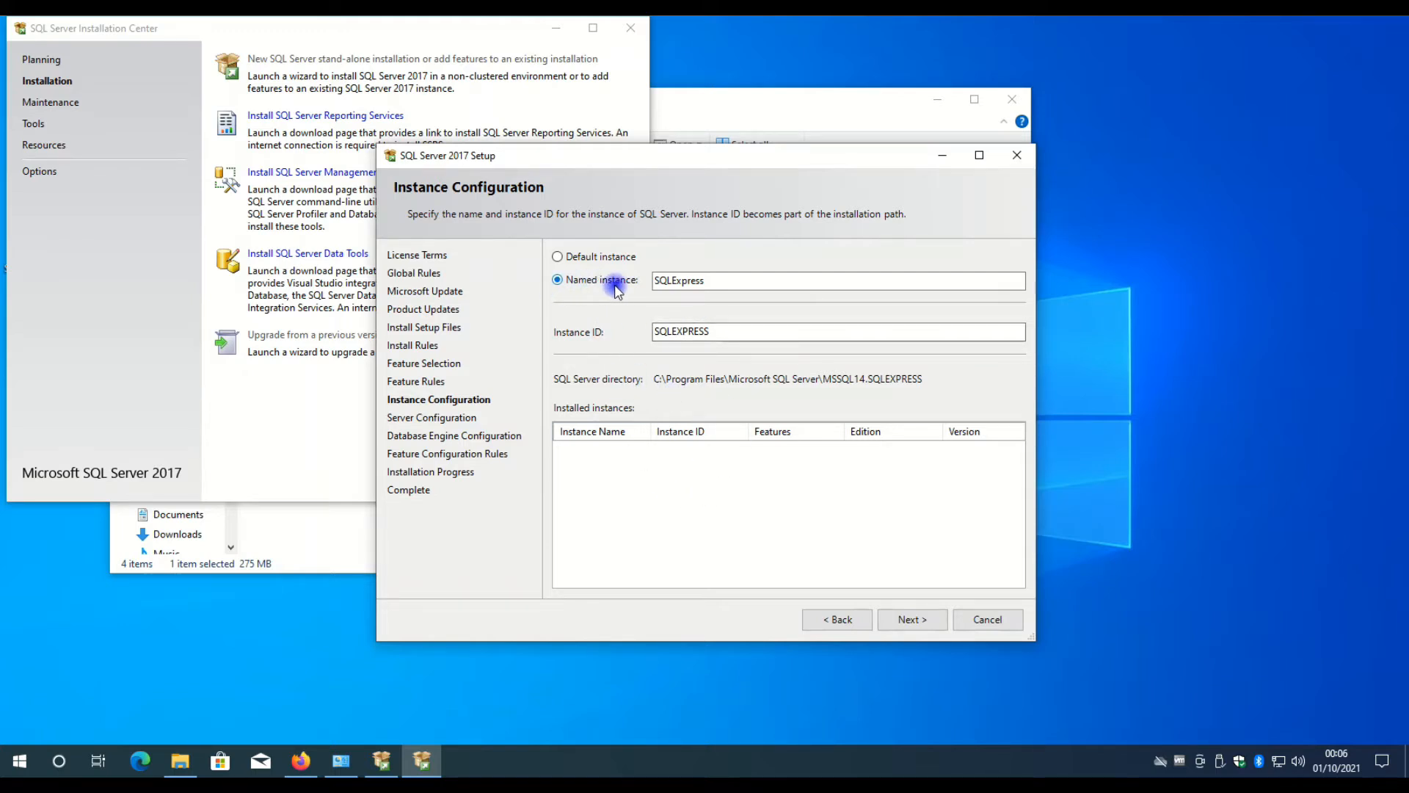
# Review the instance name and ID fields, choose Default instance and continue to the server configuration.
pyautogui.click(719, 286)
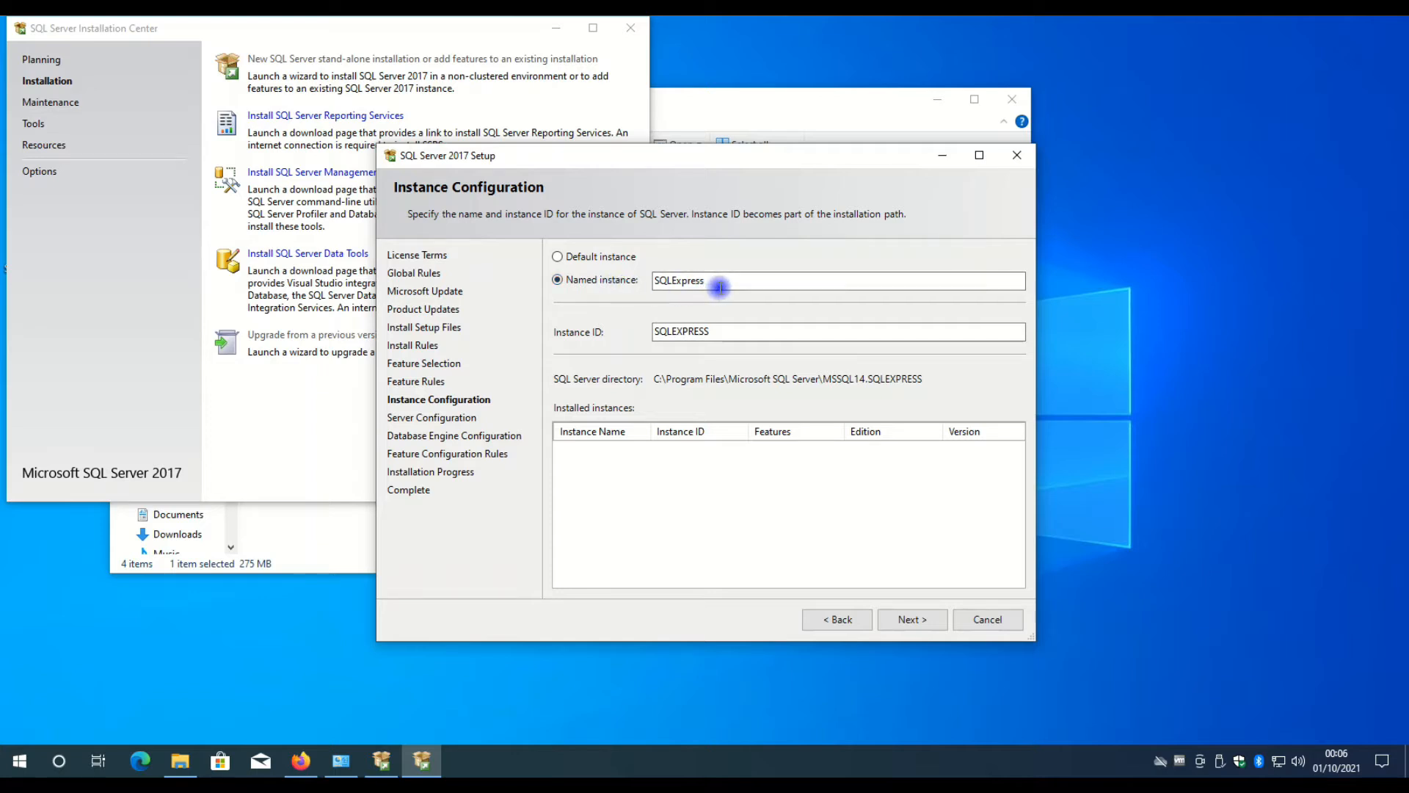
pyautogui.click(735, 338)
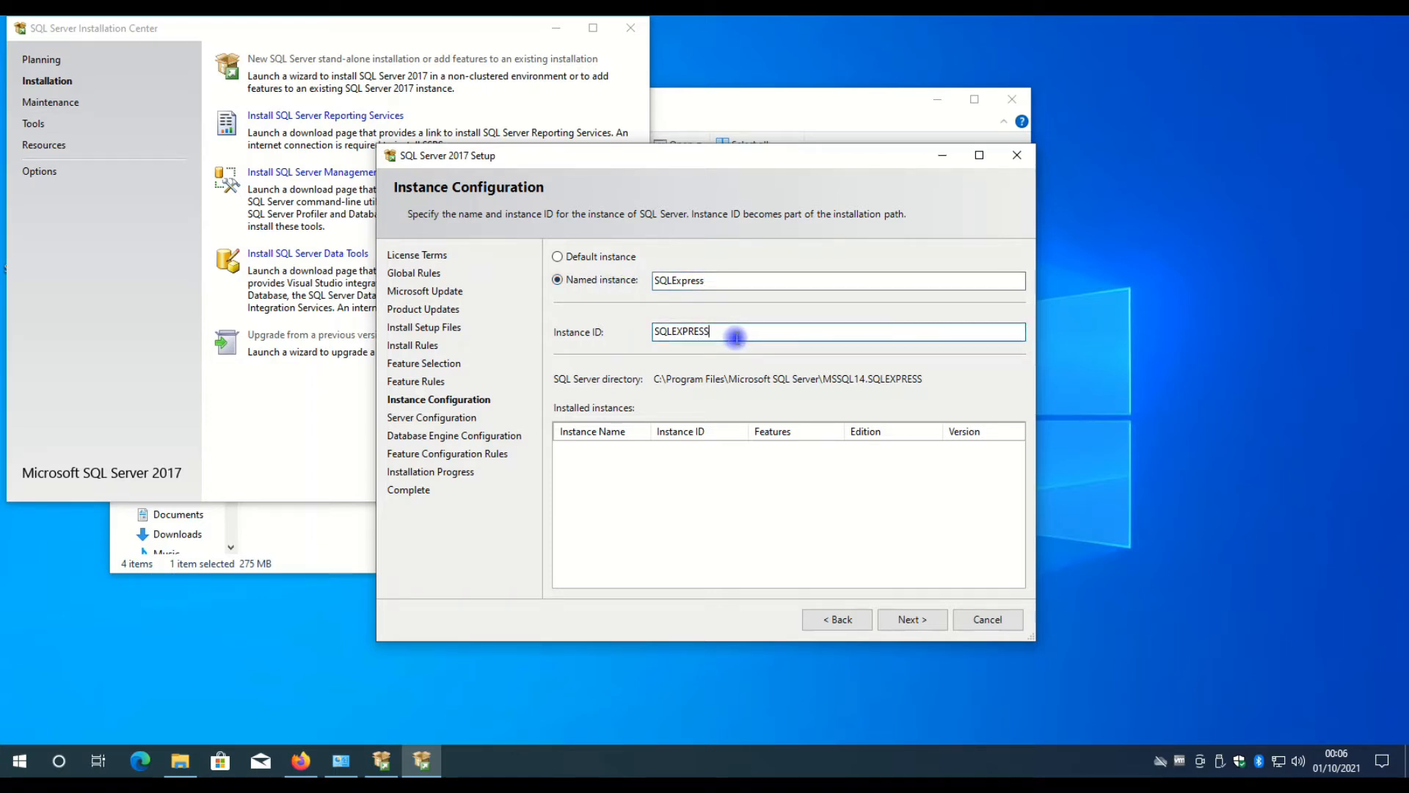
pyautogui.click(722, 281)
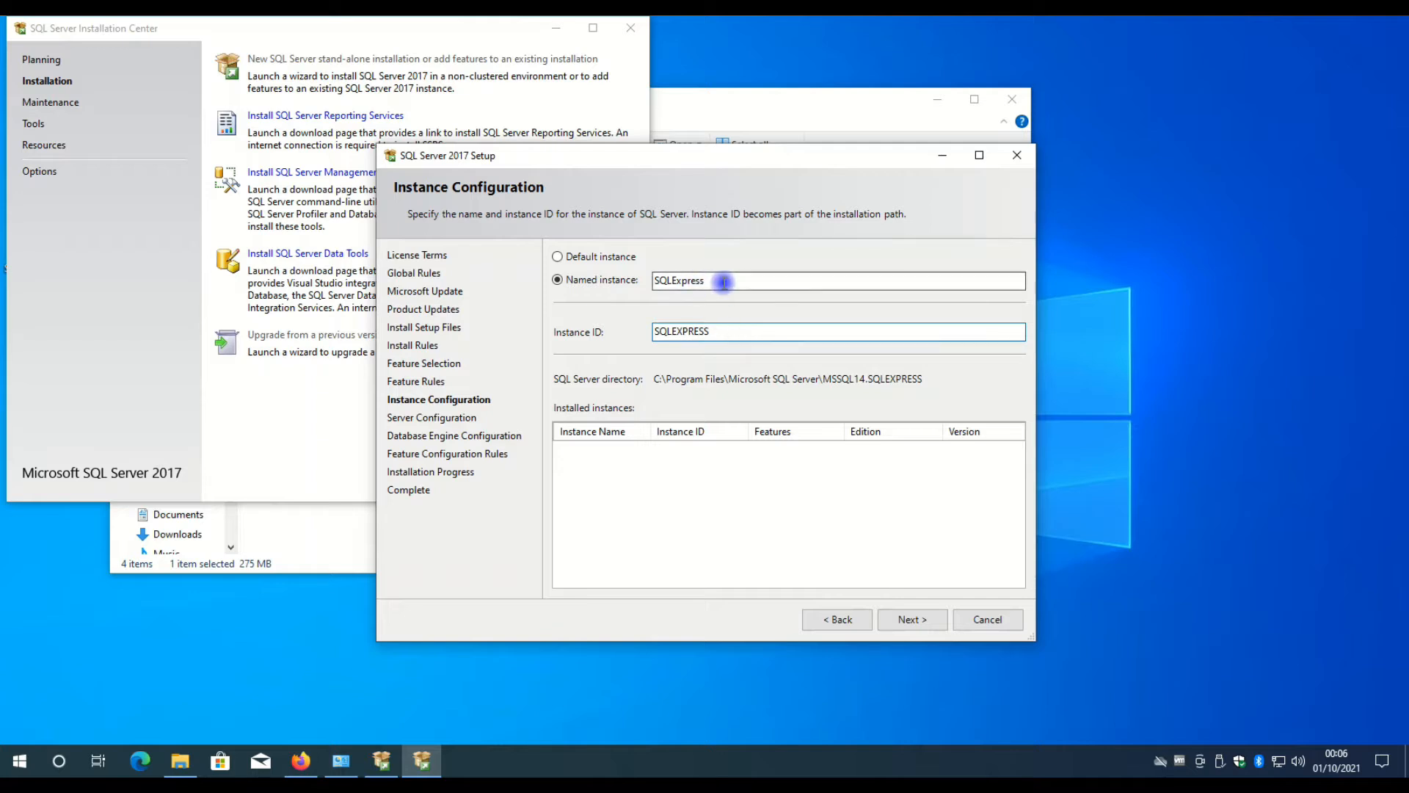
pyautogui.click(731, 336)
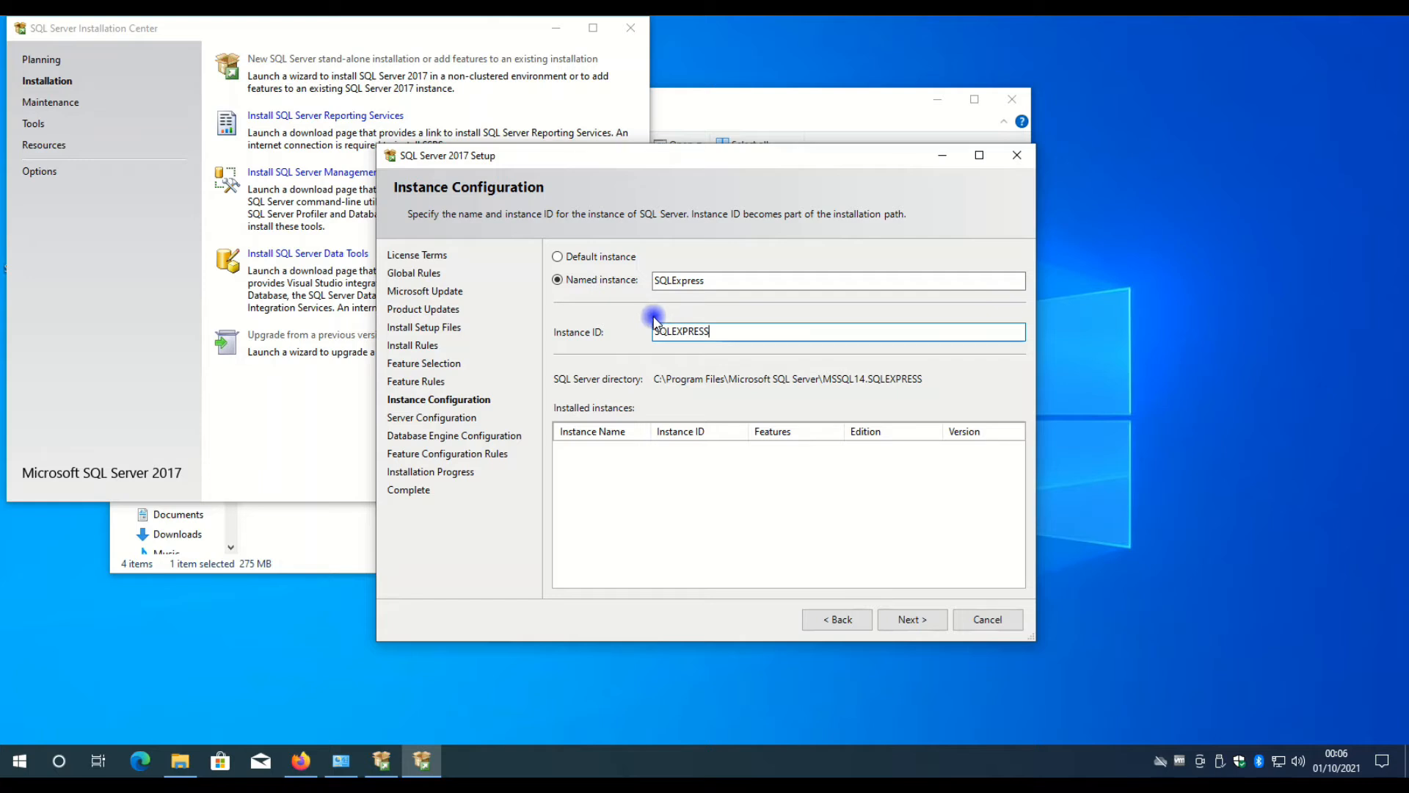
pyautogui.click(590, 265)
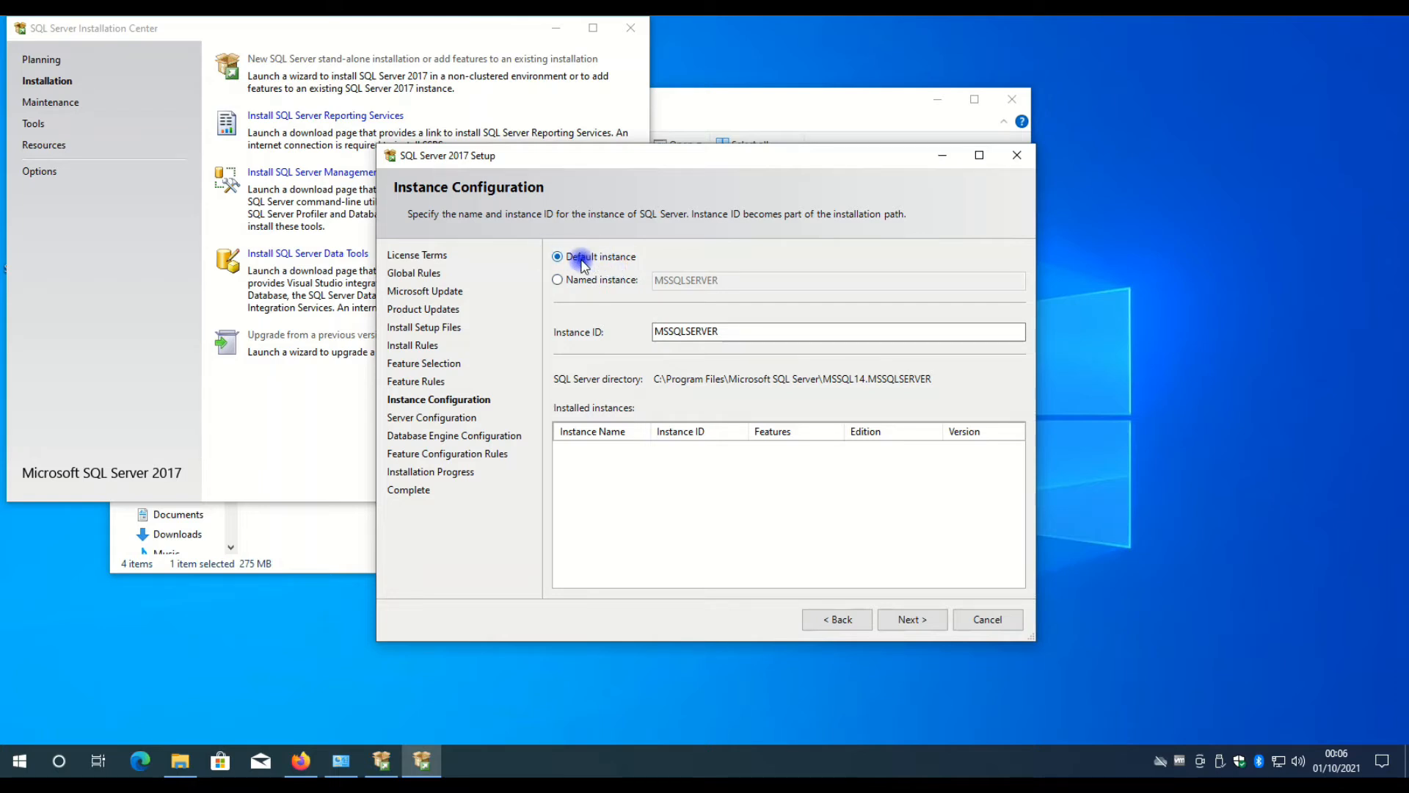
pyautogui.click(912, 618)
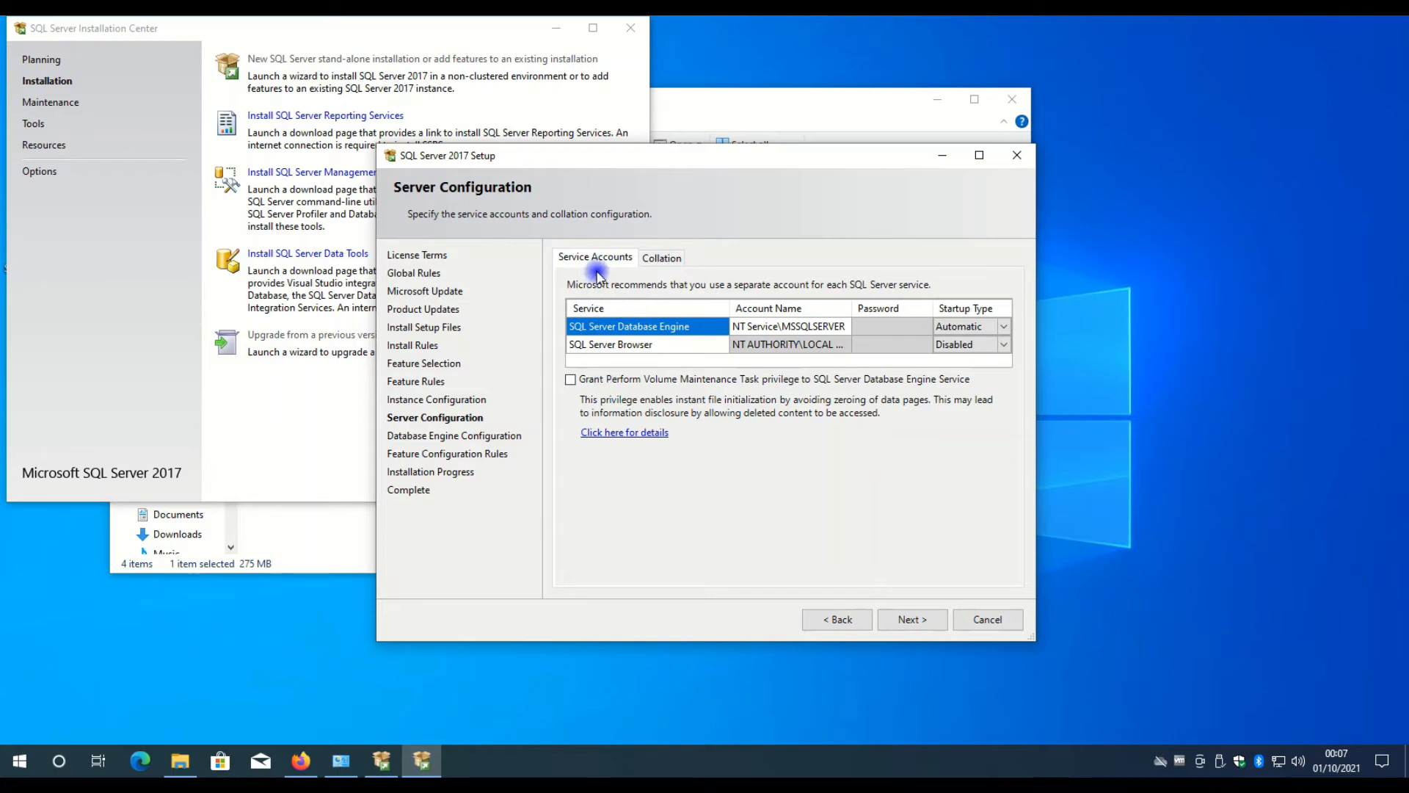
# Review the service accounts and set the SQL Server Browser startup type to Automatic.
pyautogui.click(625, 345)
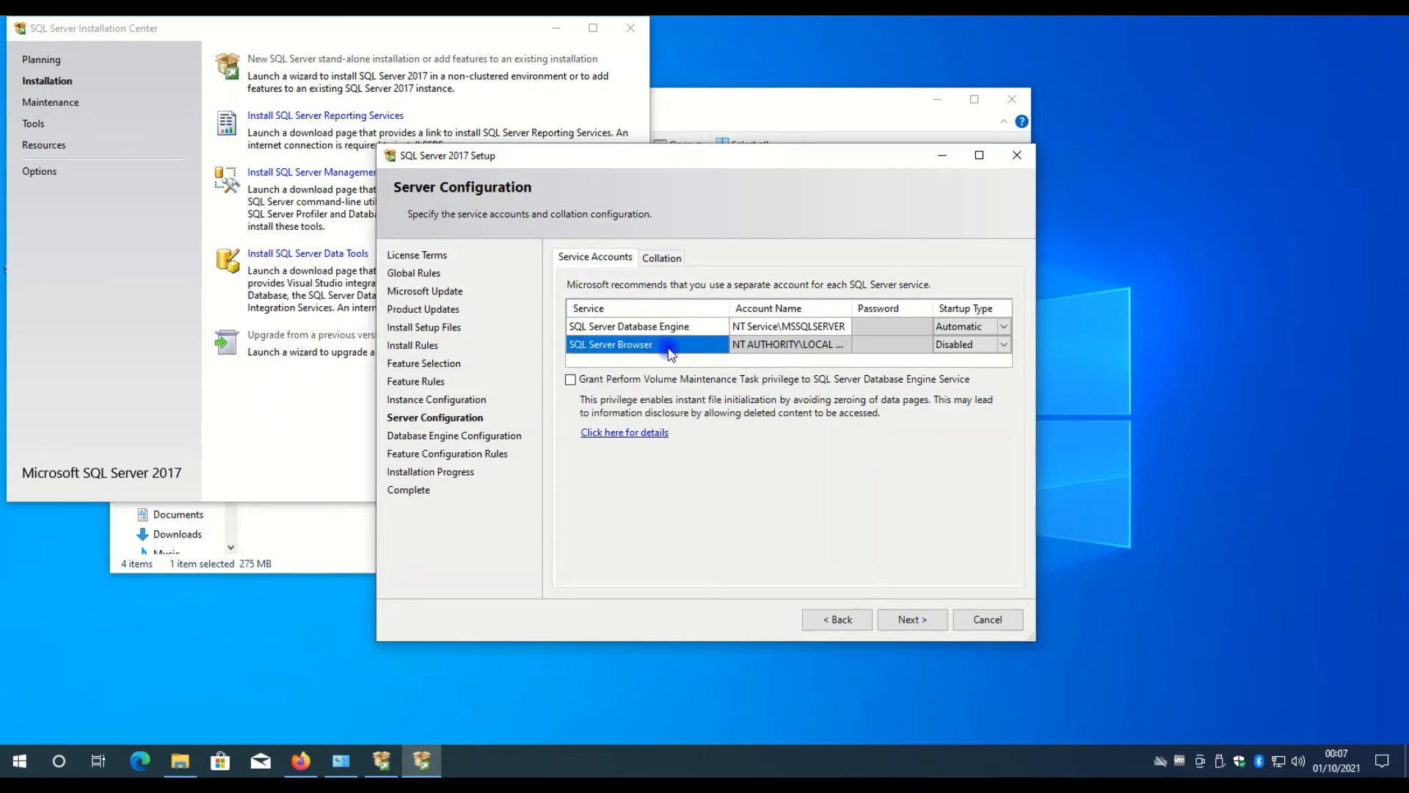
pyautogui.click(625, 327)
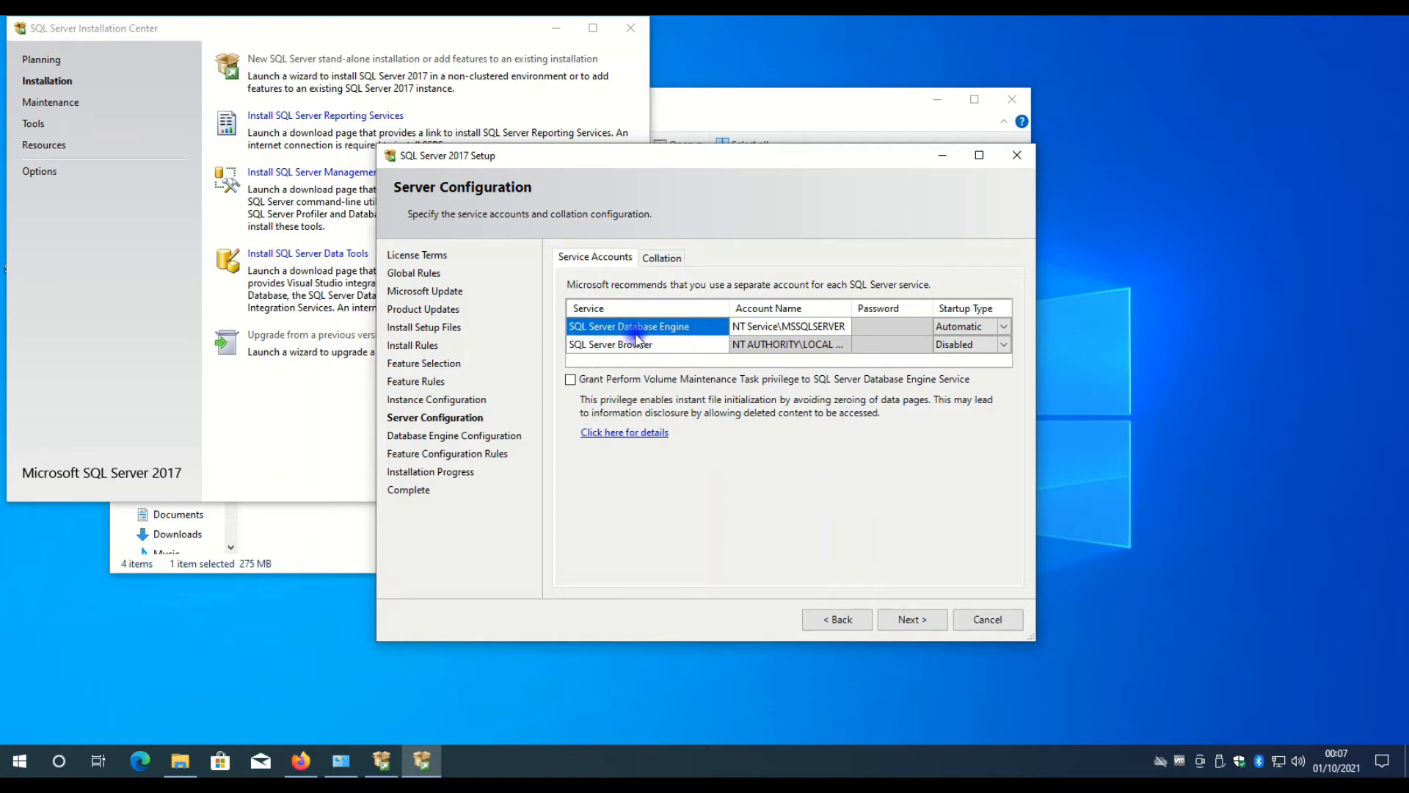
pyautogui.click(996, 326)
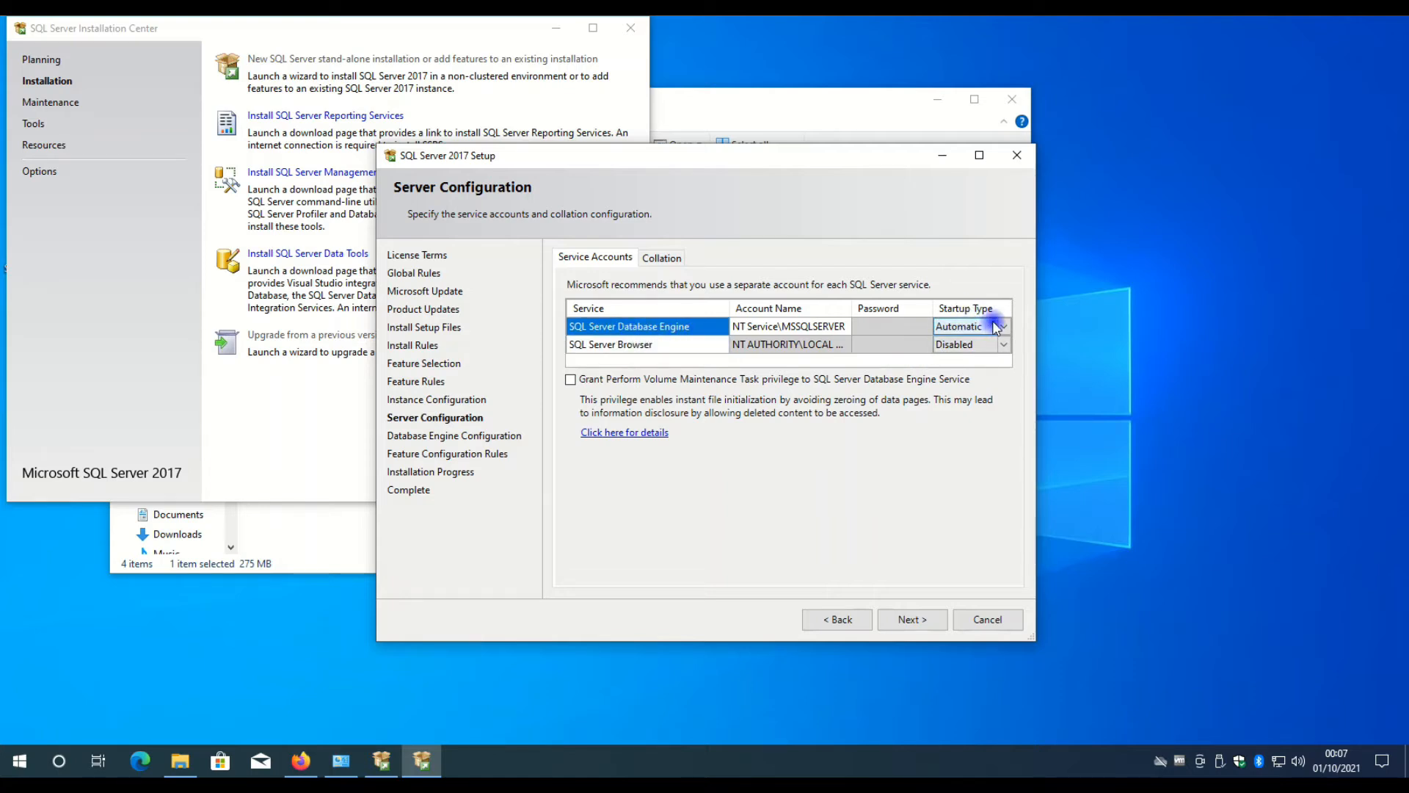
pyautogui.click(643, 345)
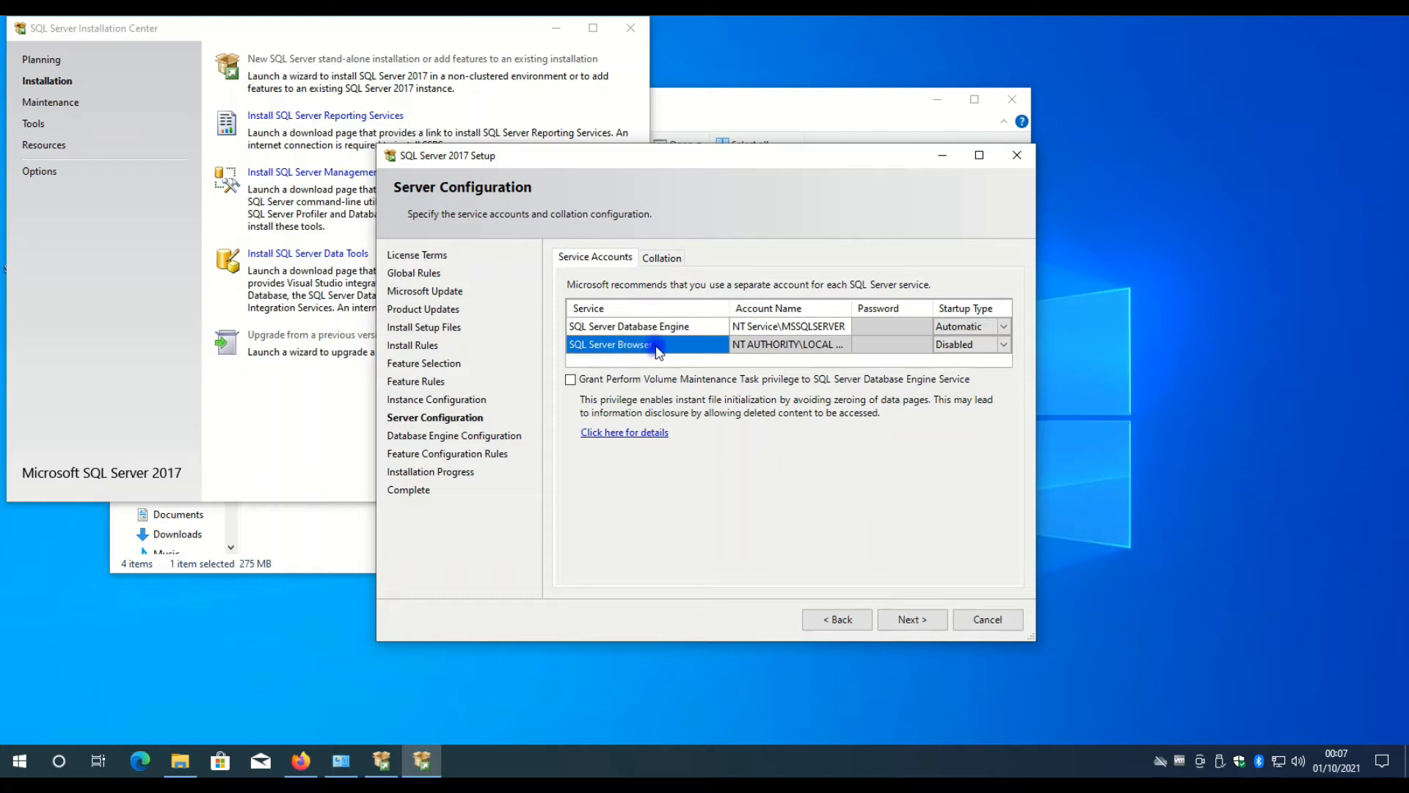
pyautogui.click(984, 346)
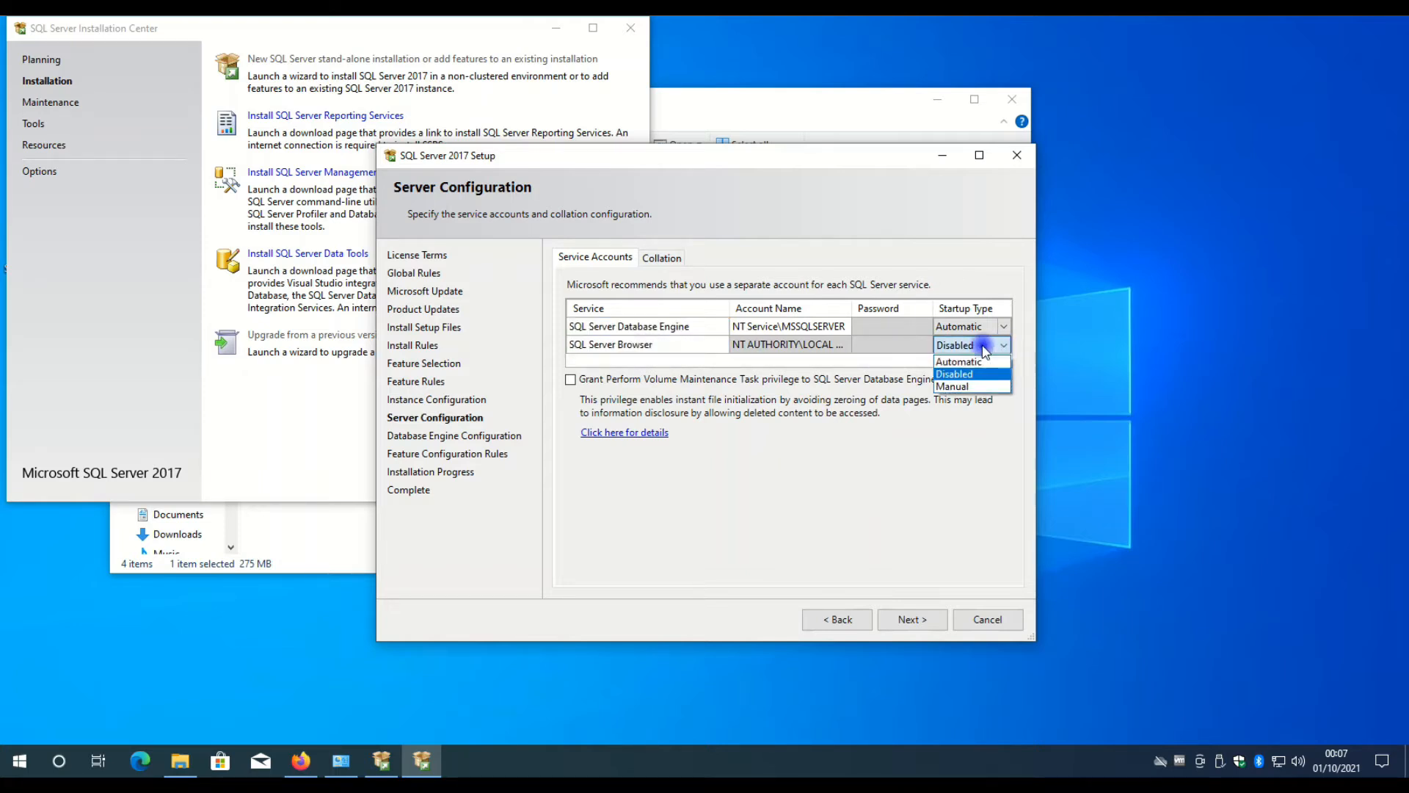
pyautogui.click(962, 361)
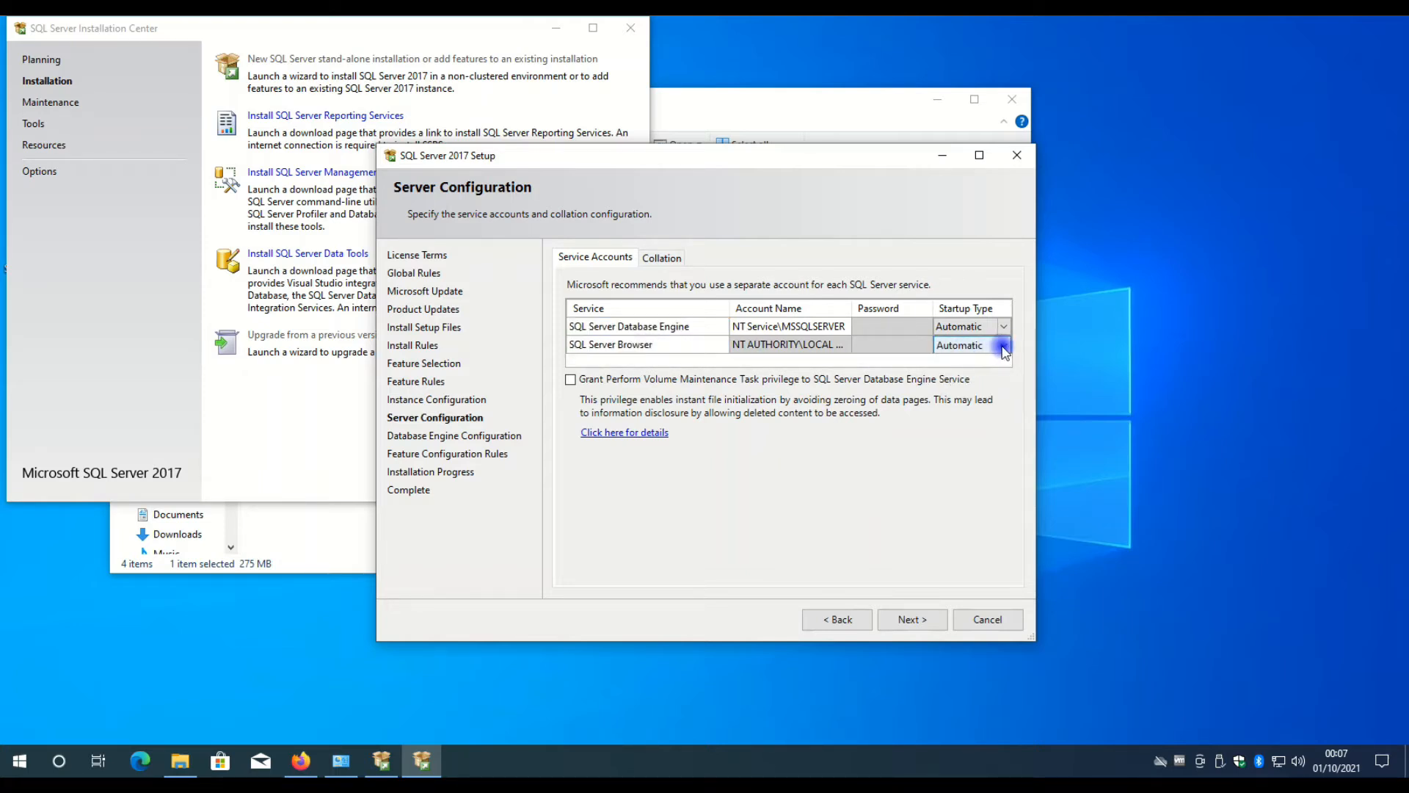
pyautogui.click(1004, 348)
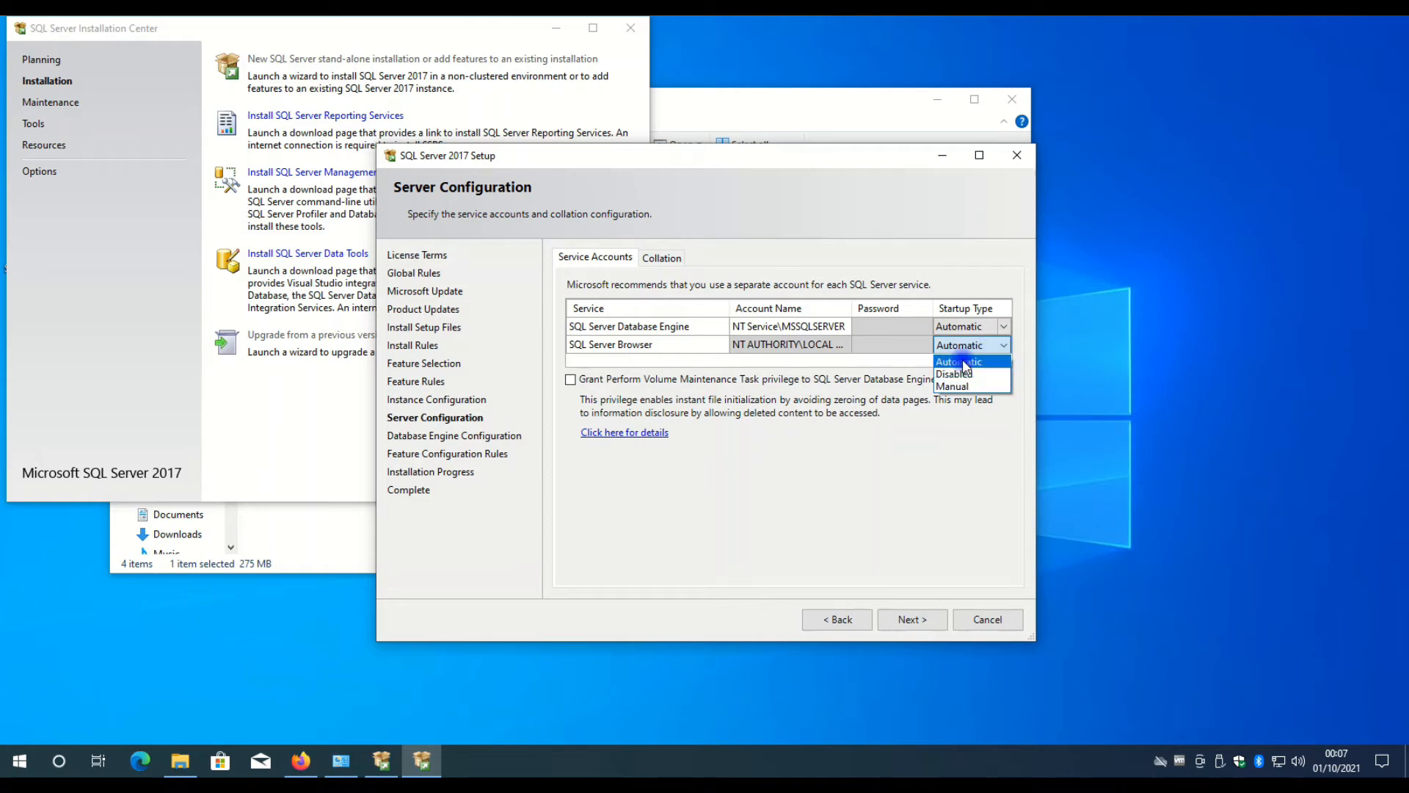
pyautogui.click(964, 362)
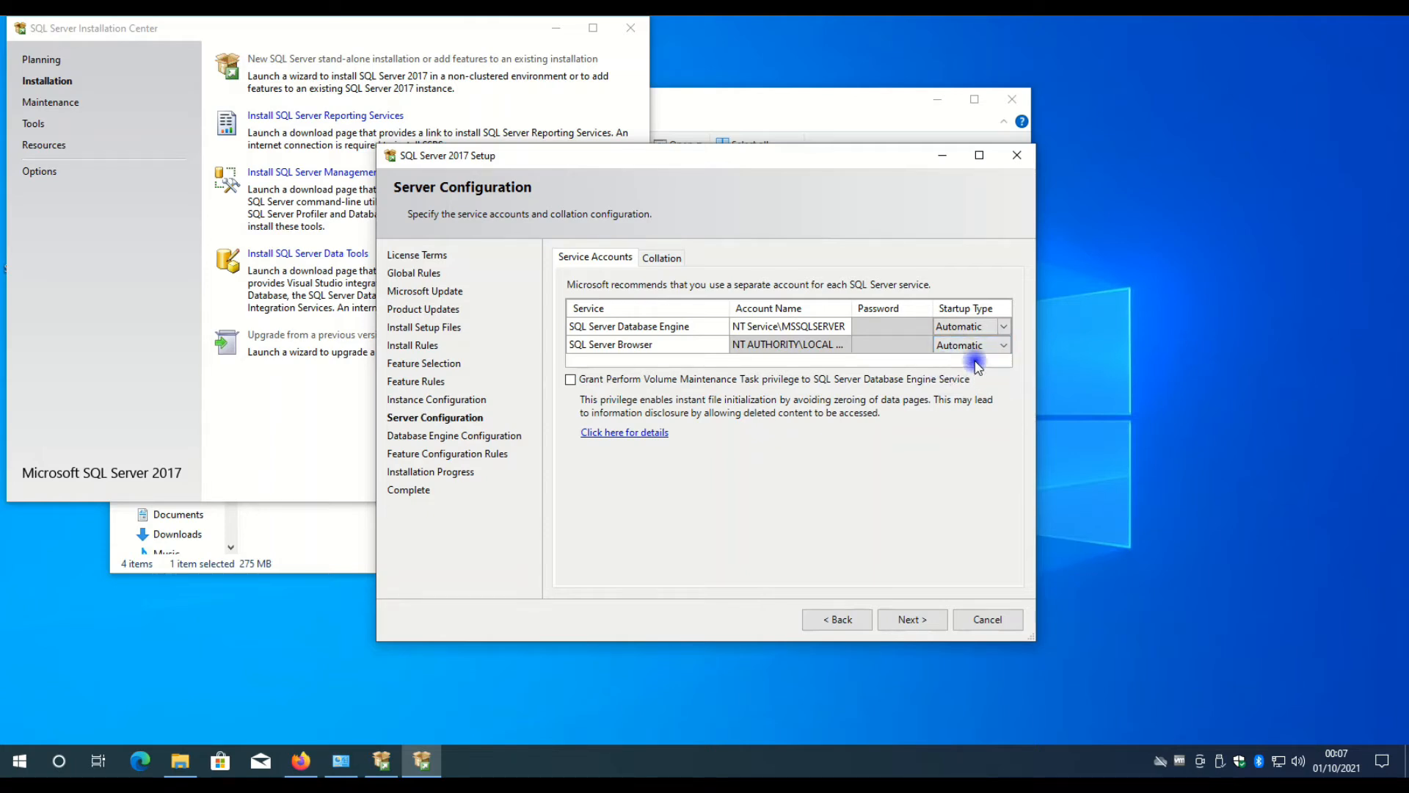
# Review the account name and password cells of both services and continue to the Database Engine configuration.
pyautogui.click(910, 620)
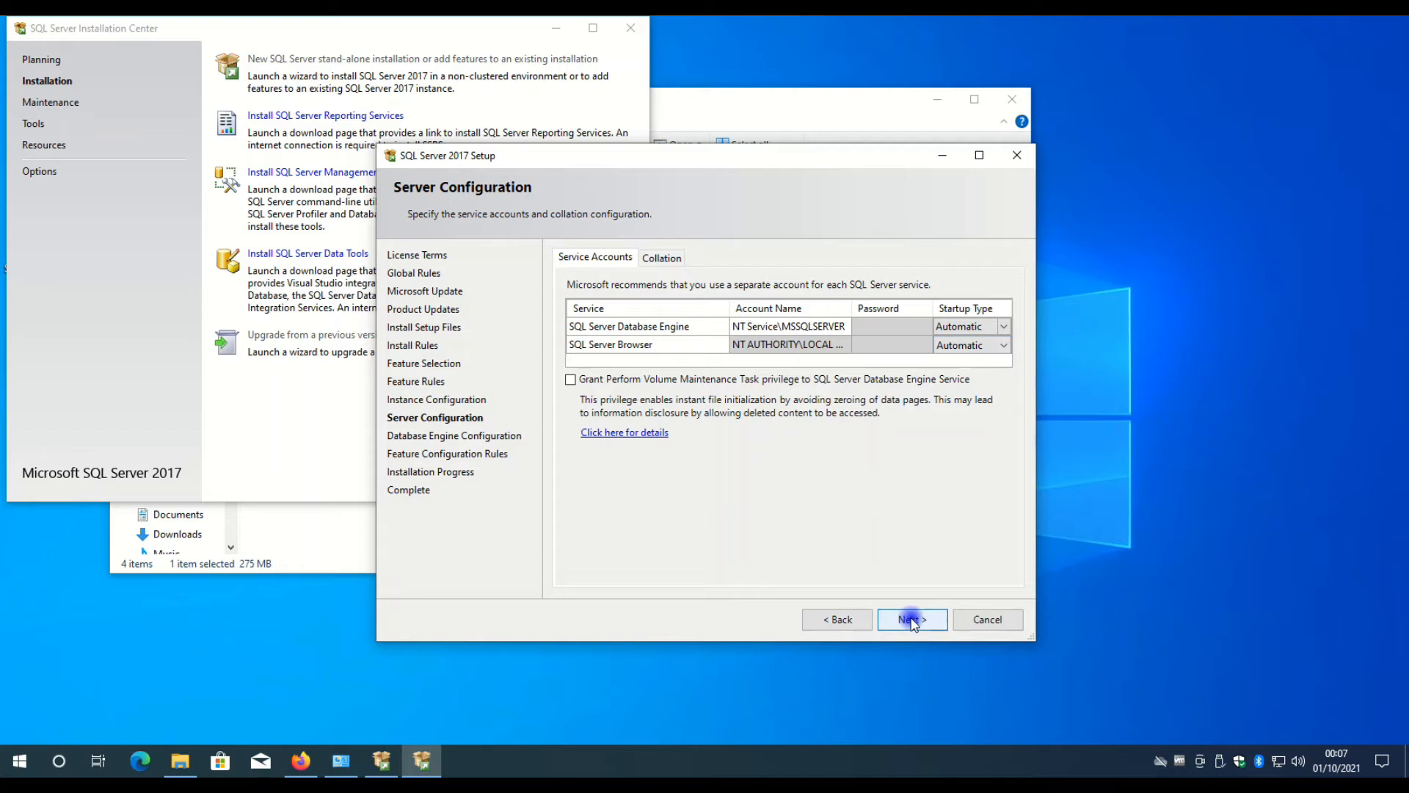
pyautogui.click(891, 326)
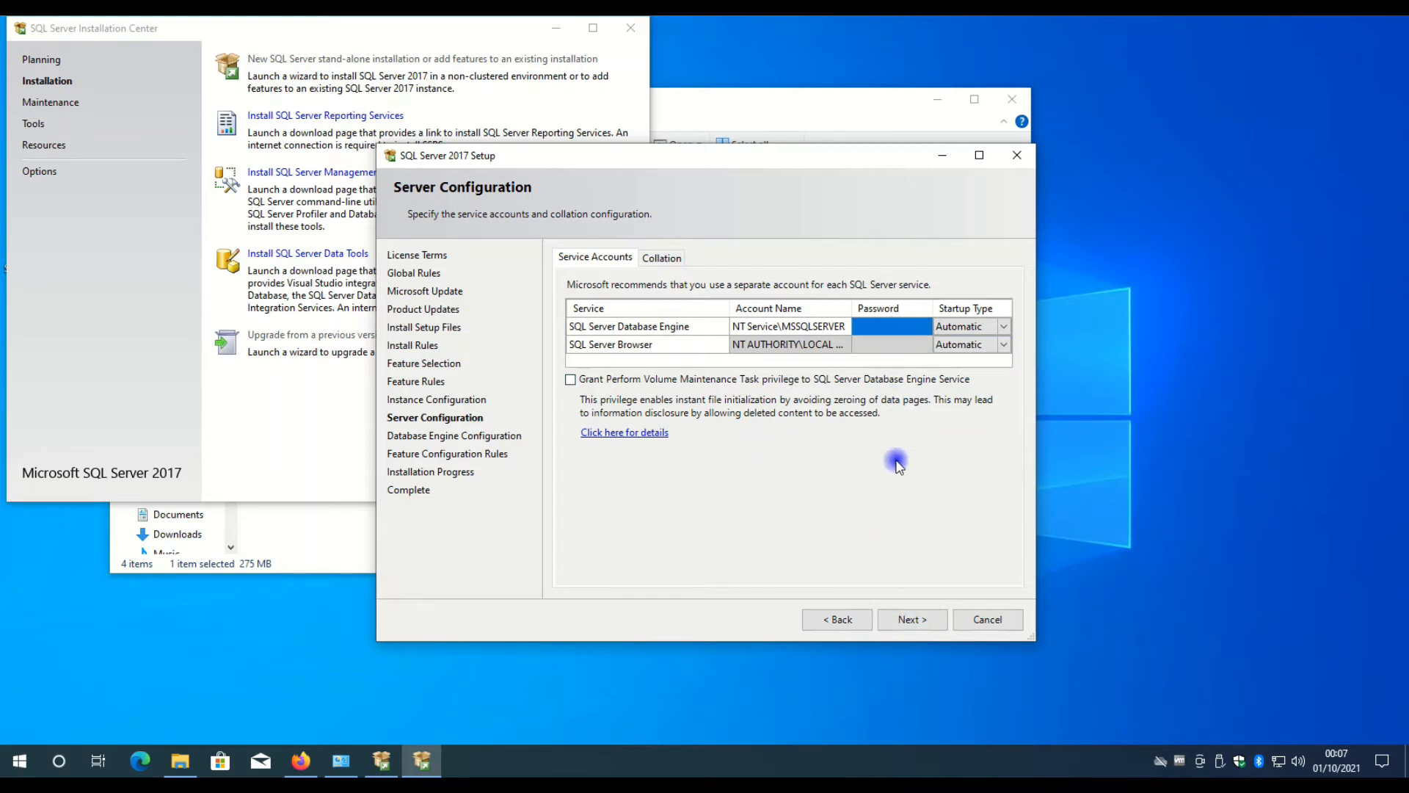
pyautogui.click(881, 344)
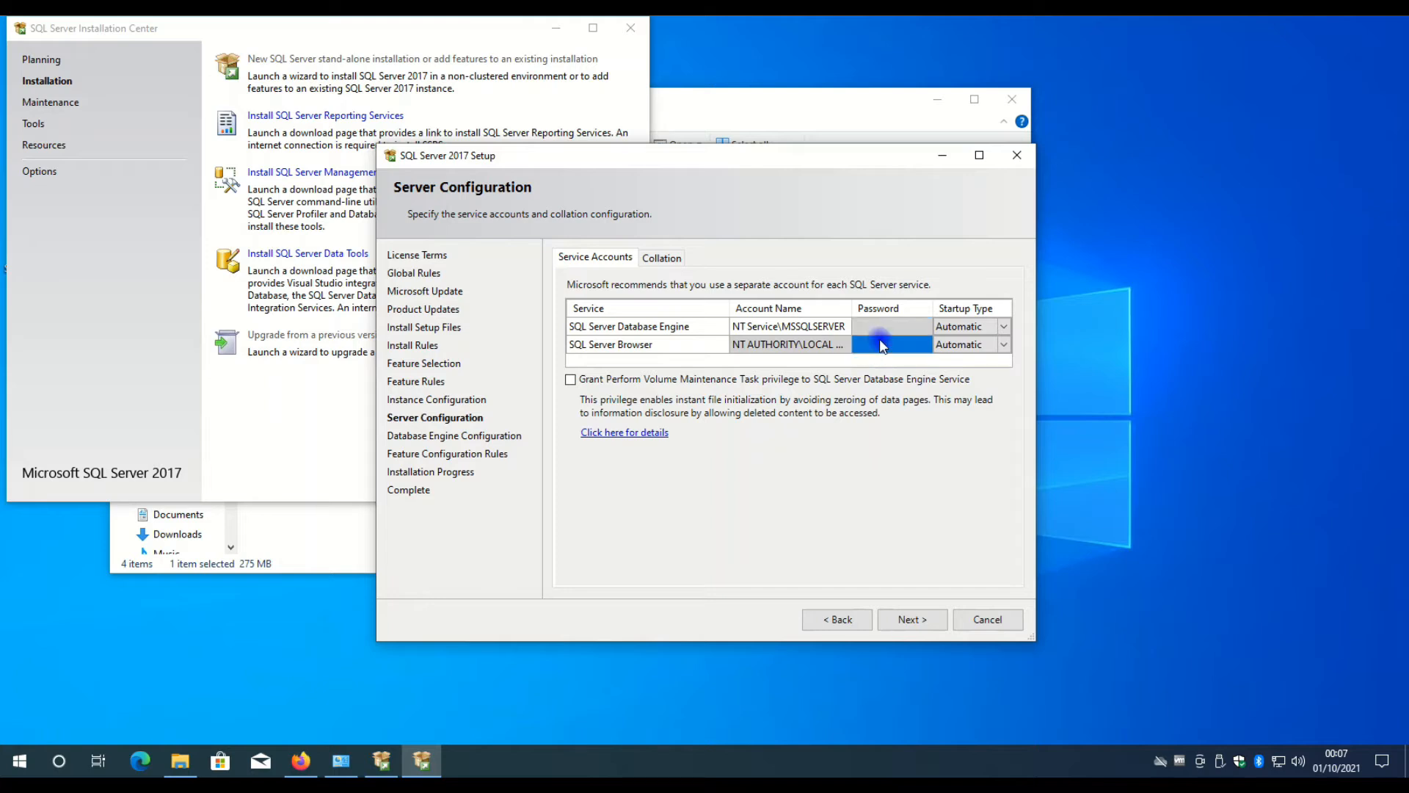
pyautogui.click(819, 382)
pyautogui.click(795, 337)
pyautogui.click(795, 328)
pyautogui.click(821, 385)
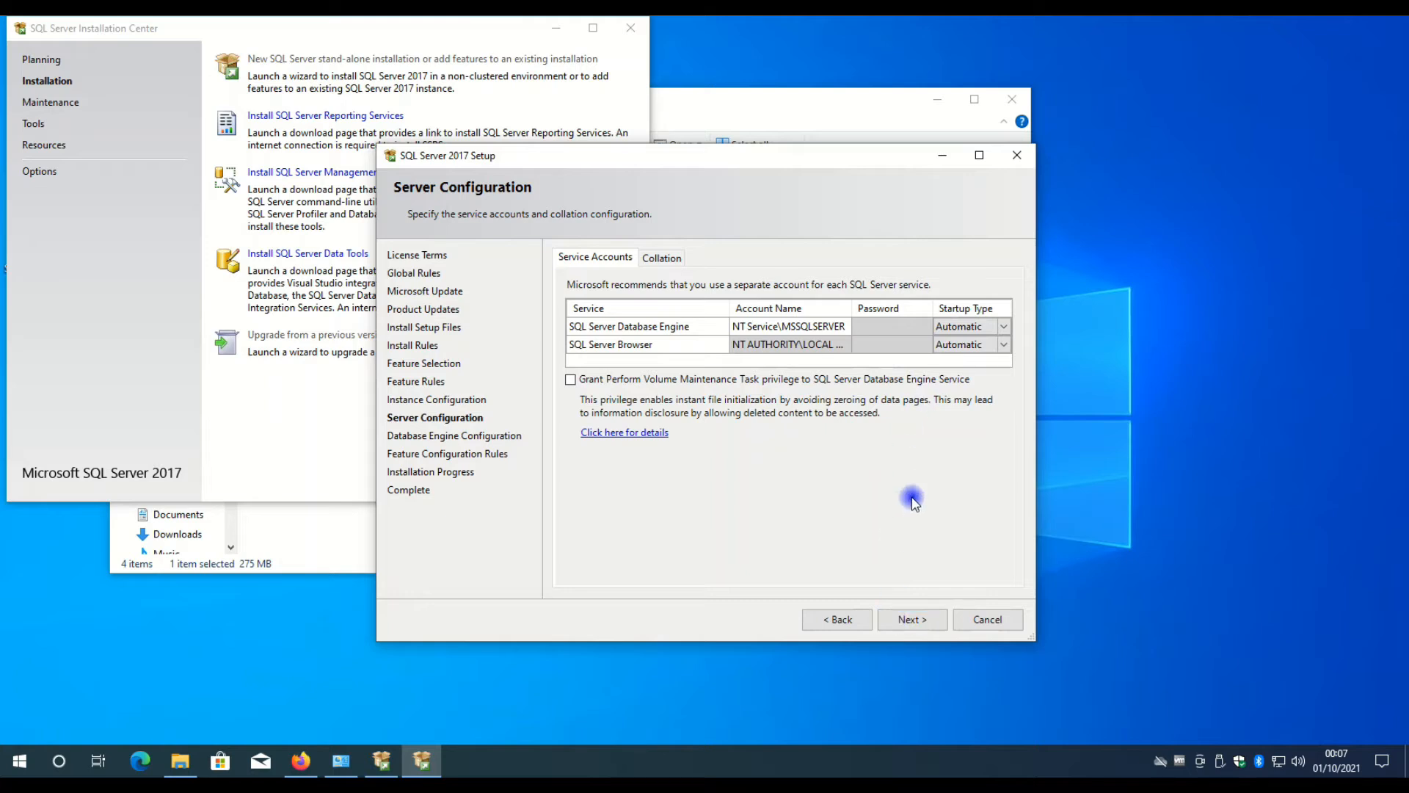
pyautogui.click(913, 620)
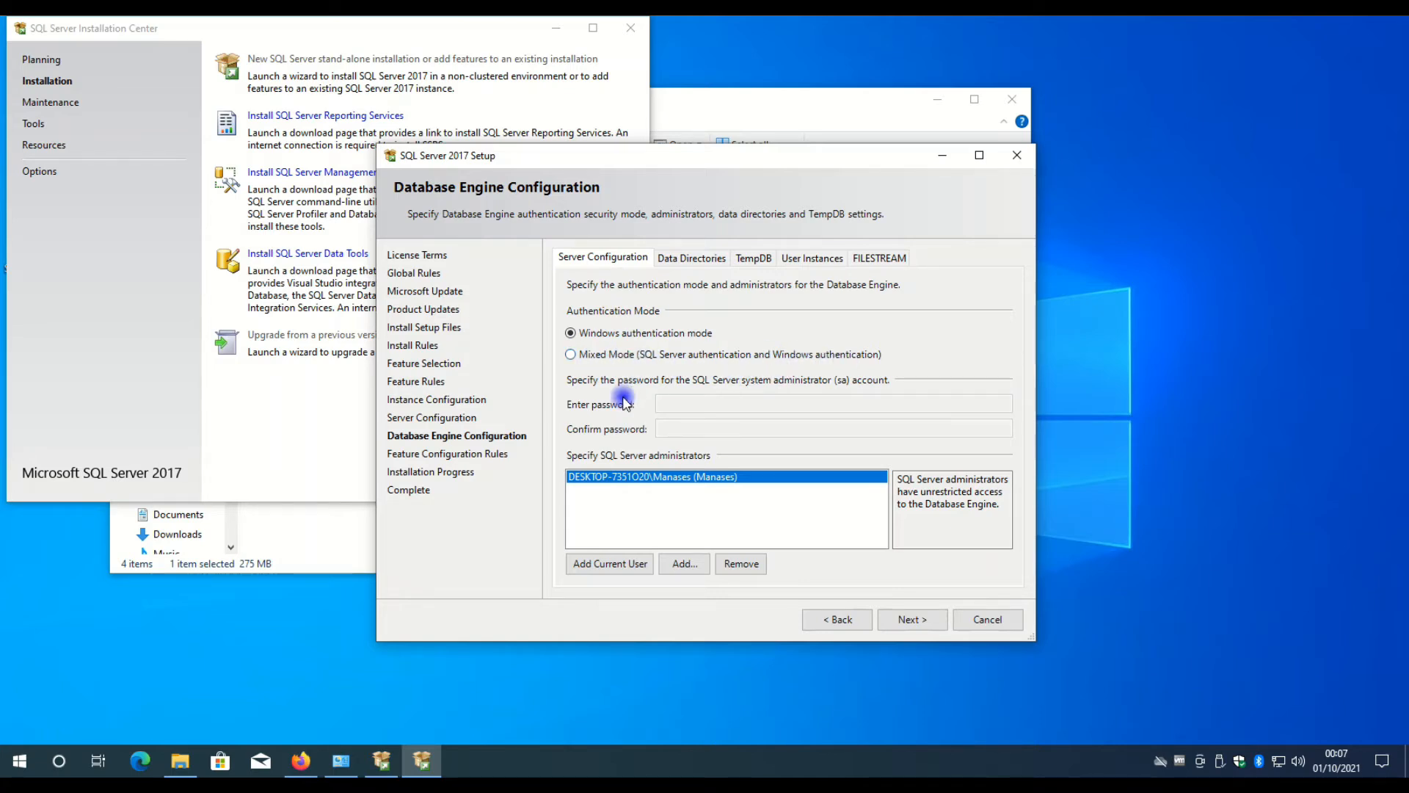
# Look at the Mixed Mode password fields, return to Windows authentication mode and start the SQL Server installation.
pyautogui.click(587, 354)
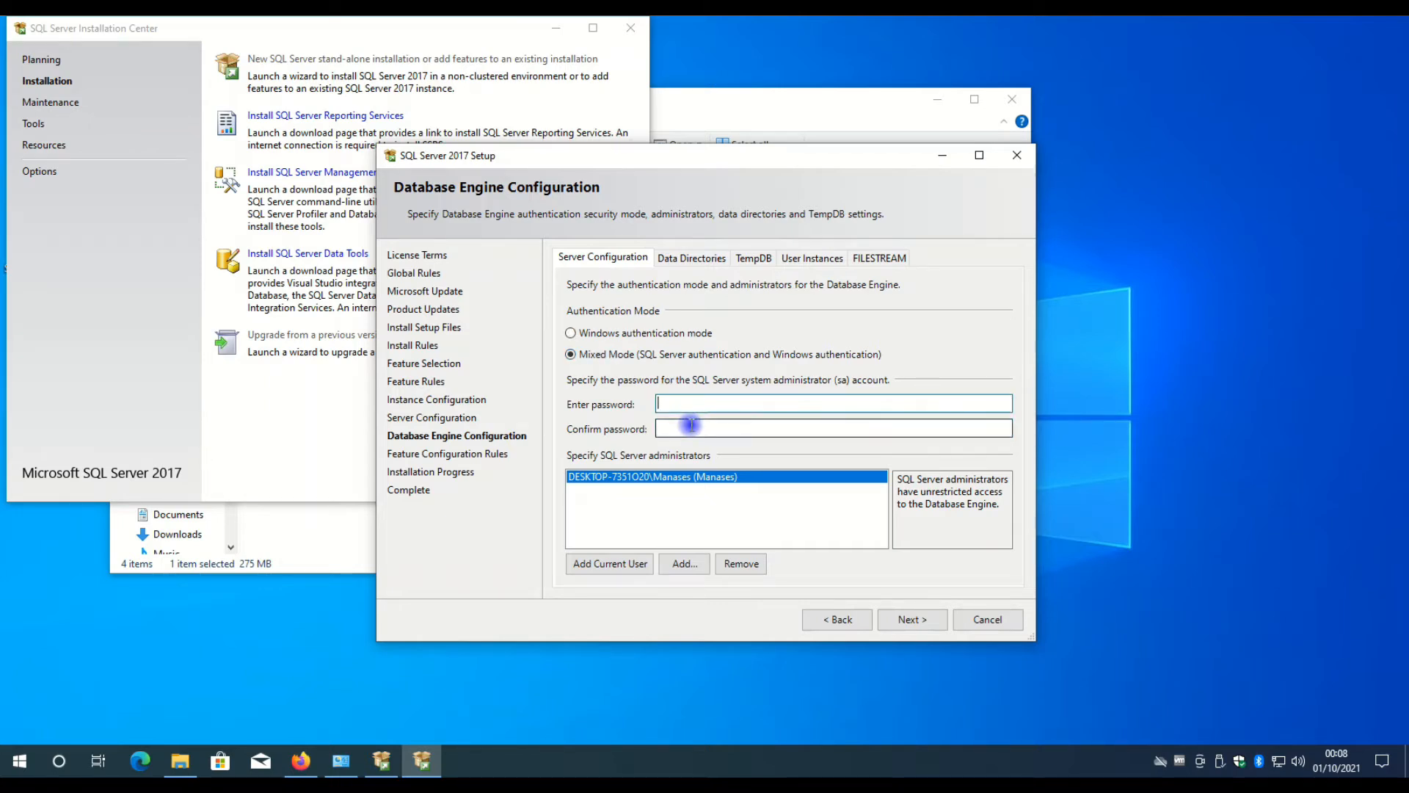
pyautogui.click(690, 426)
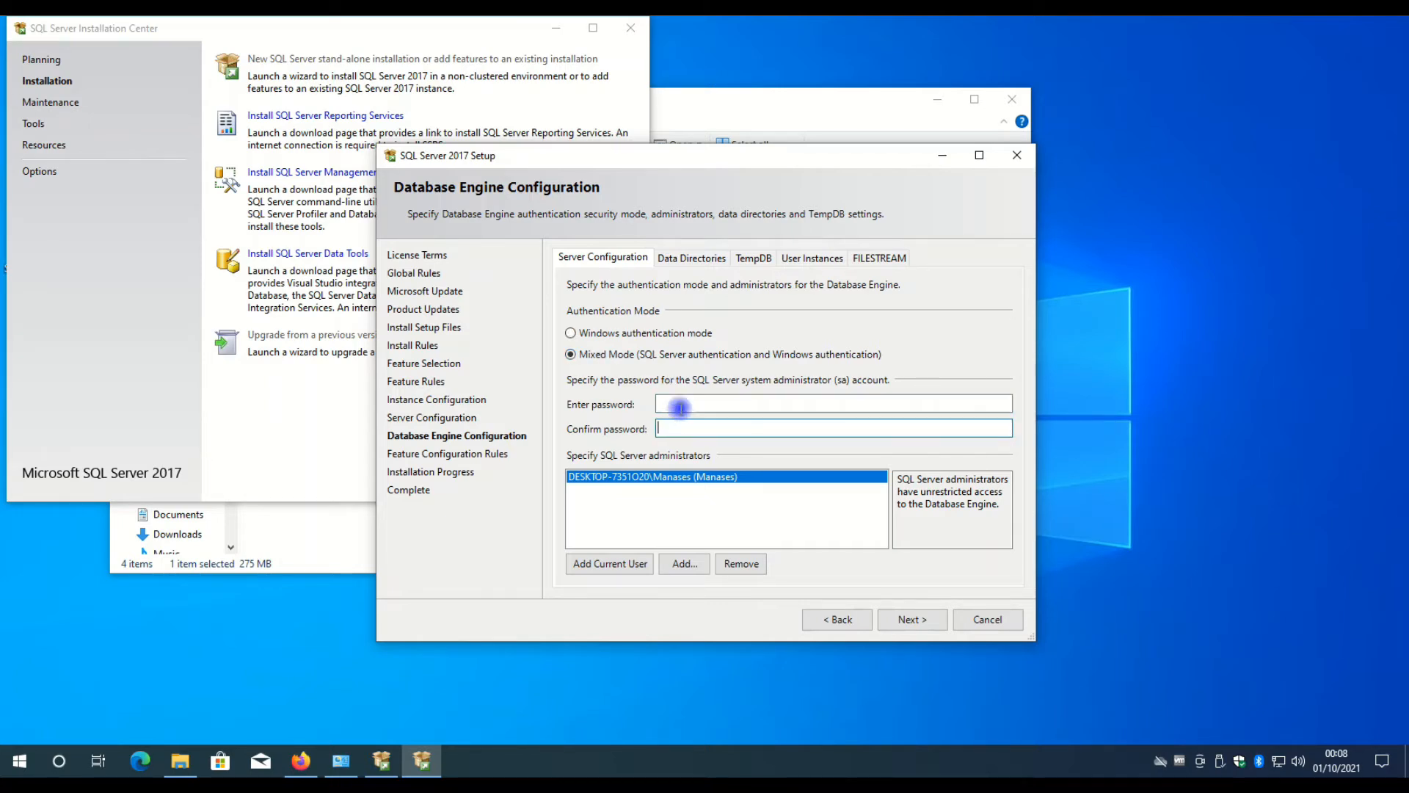
pyautogui.click(683, 404)
pyautogui.click(637, 334)
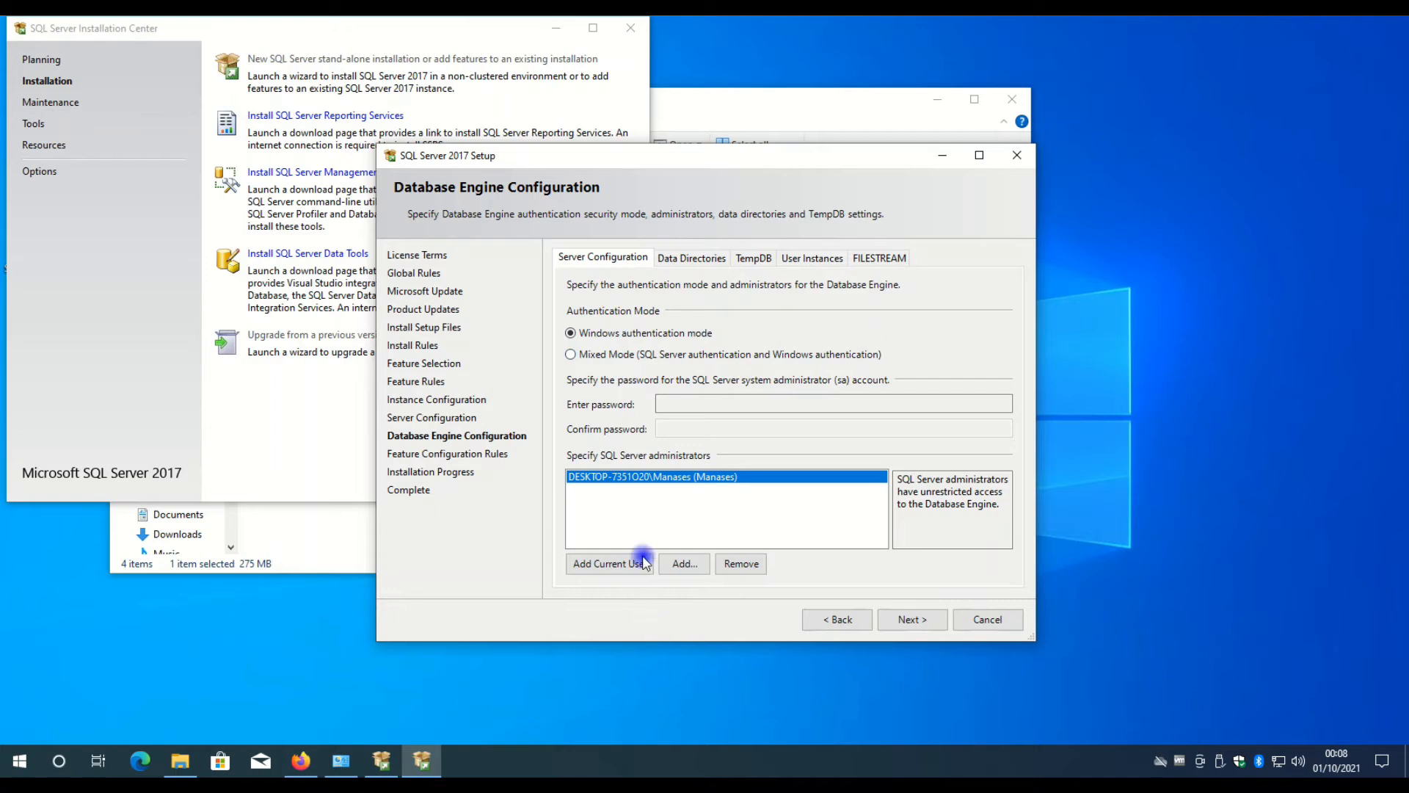
pyautogui.click(910, 620)
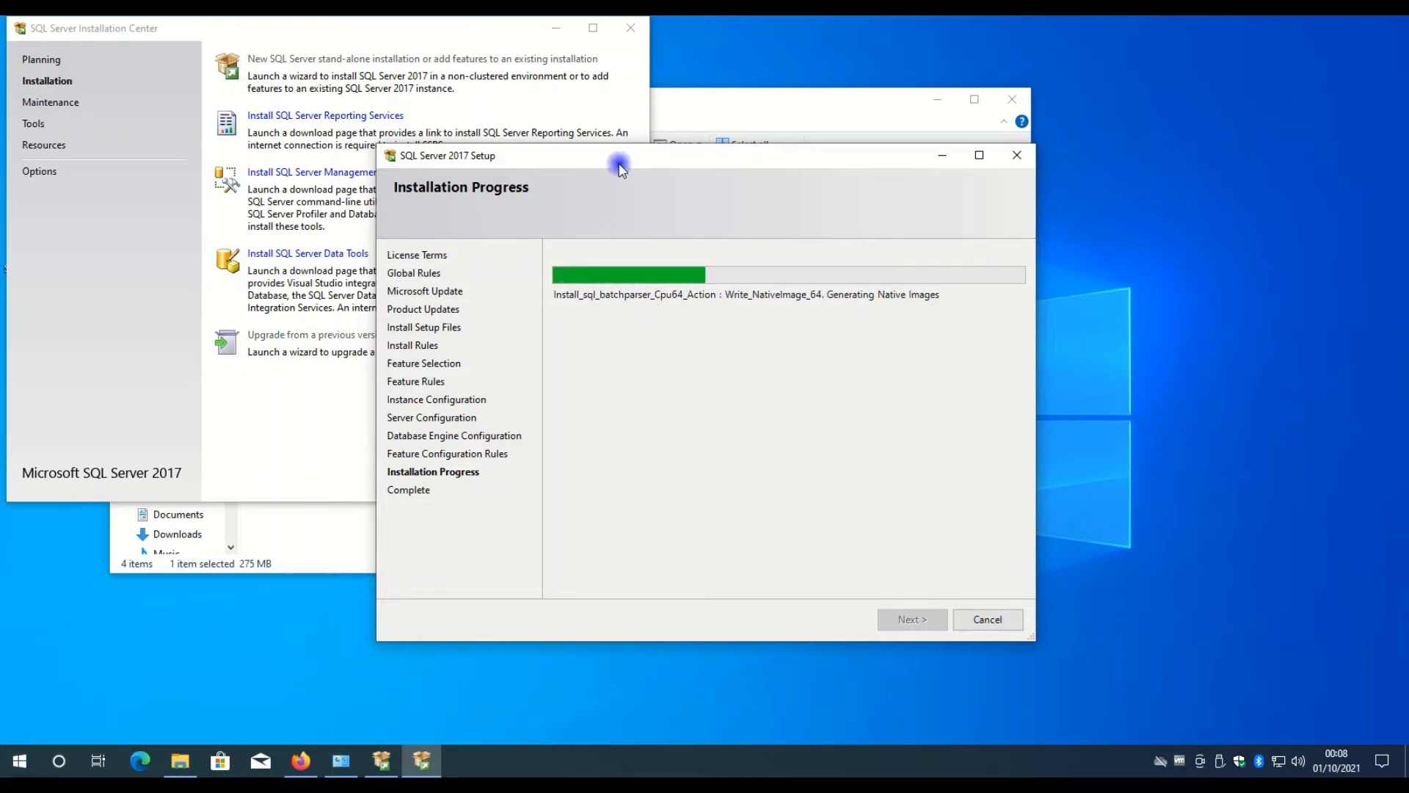
pyautogui.moveTo(619, 163); pyautogui.dragTo(451, 229)
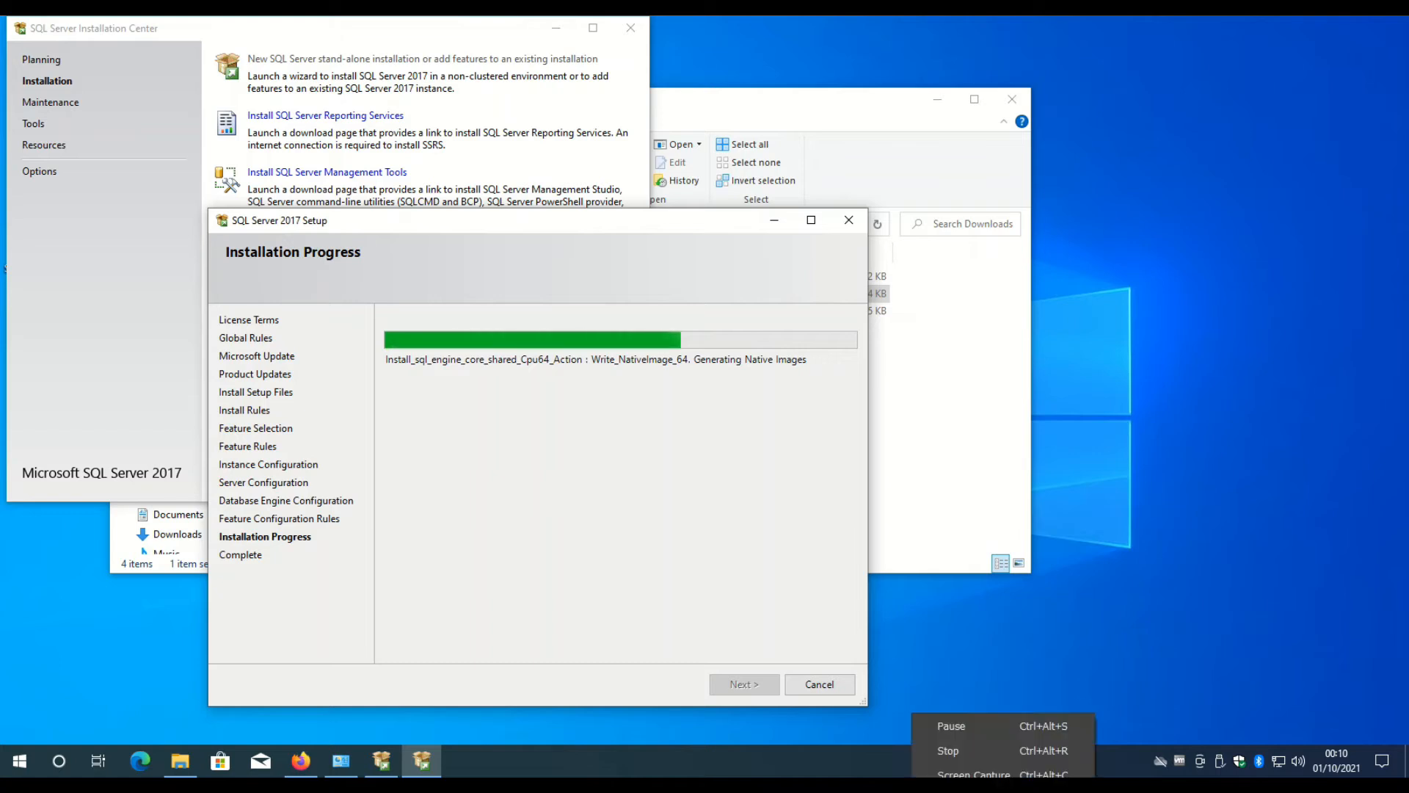
pyautogui.click(962, 730)
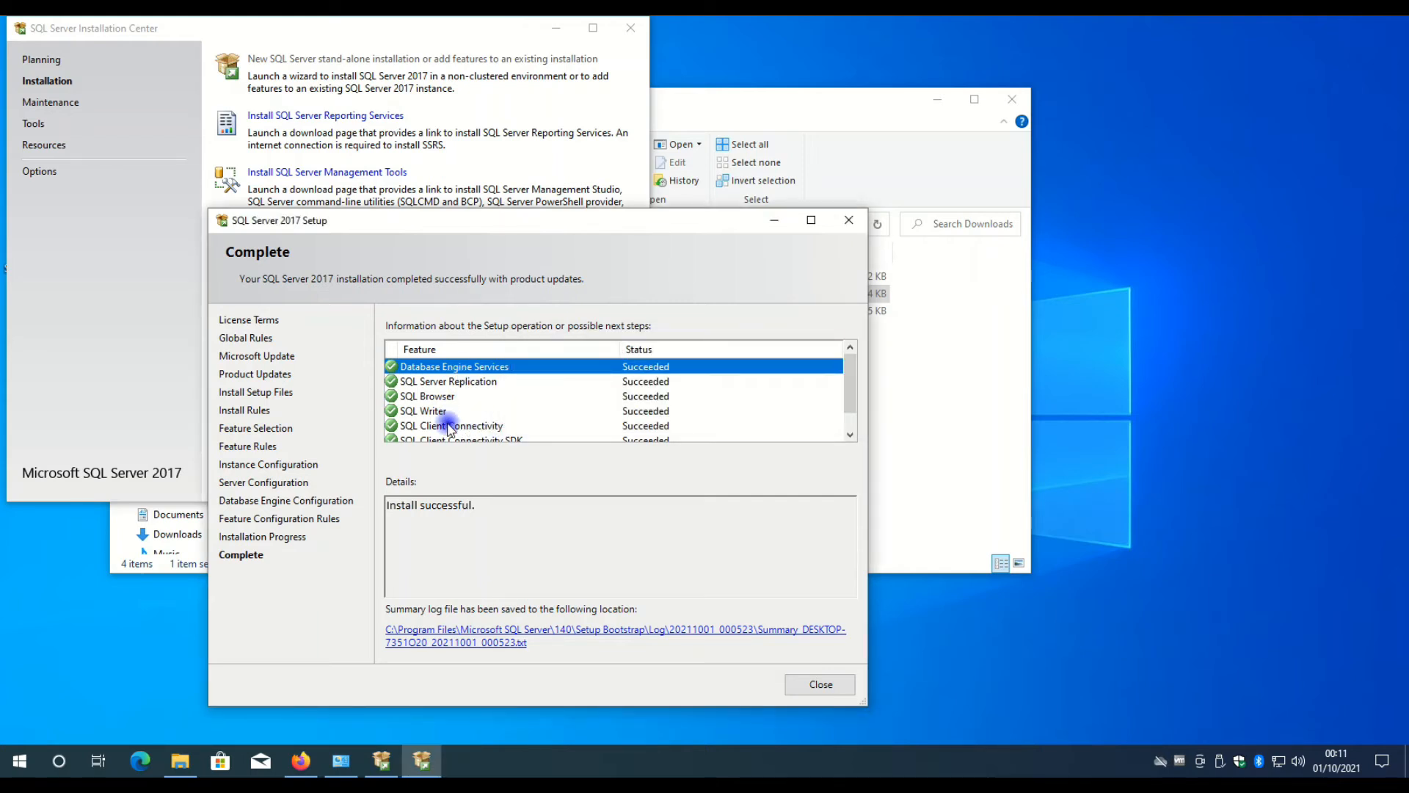
# Examine the installation status of every feature listed in the setup results.
pyautogui.scroll(-1, 534, 399)
pyautogui.scroll(1, 527, 395)
pyautogui.click(648, 395)
pyautogui.scroll(-1, 647, 395)
pyautogui.scroll(1, 647, 396)
pyautogui.scroll(-1, 647, 395)
pyautogui.scroll(1, 647, 396)
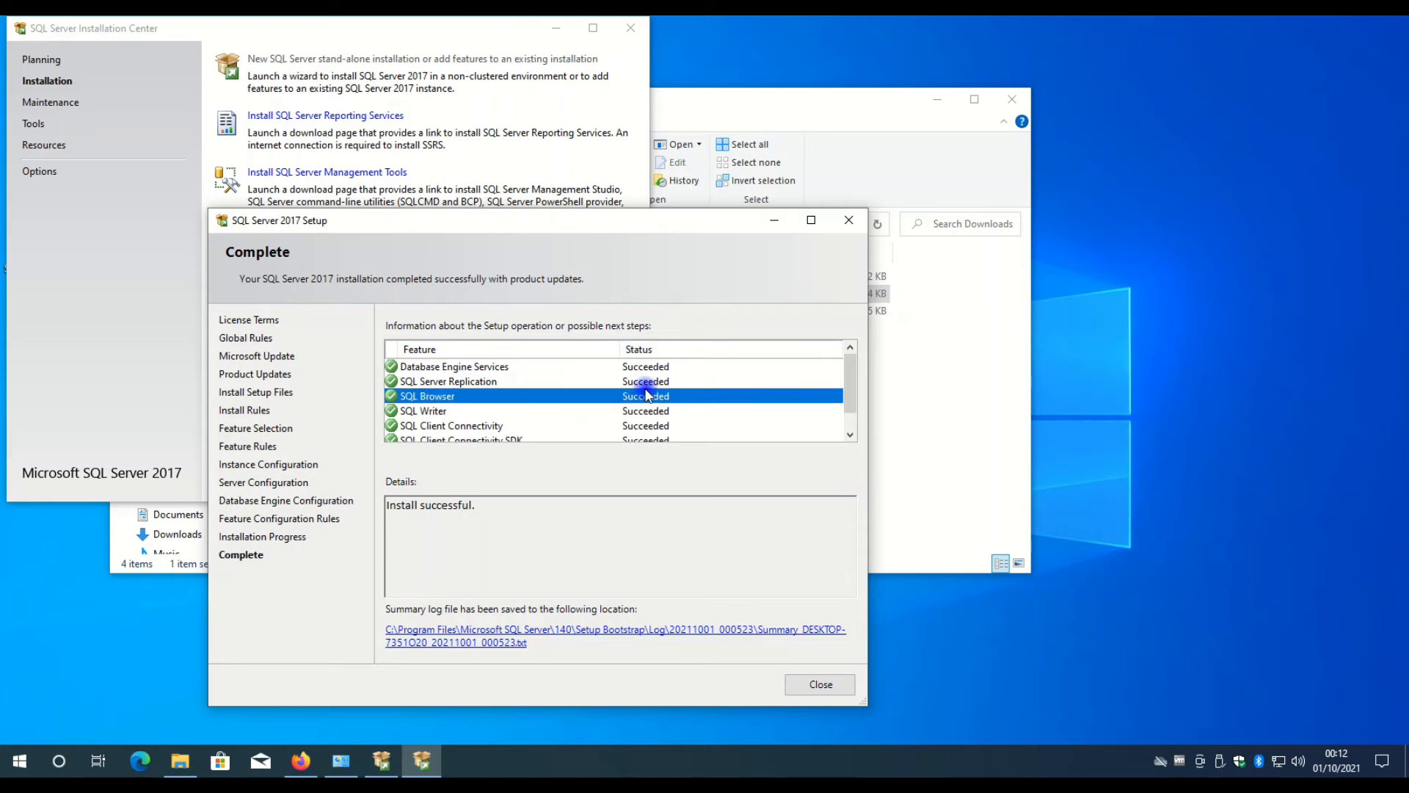
pyautogui.scroll(-1, 647, 396)
pyautogui.scroll(-1, 647, 396)
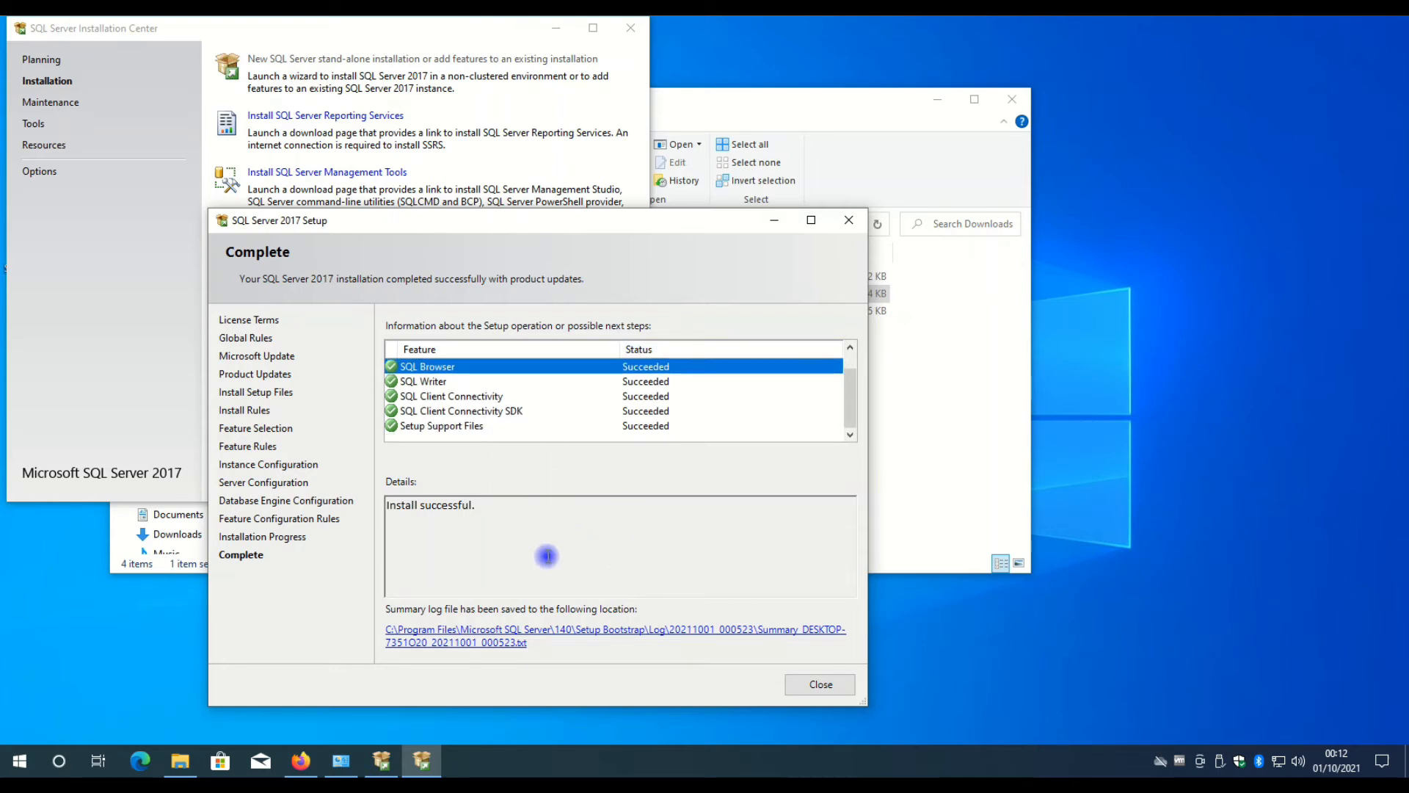
# Close the completed SQL Server 2017 Setup and the SQL Server Installation Center.
pyautogui.click(816, 685)
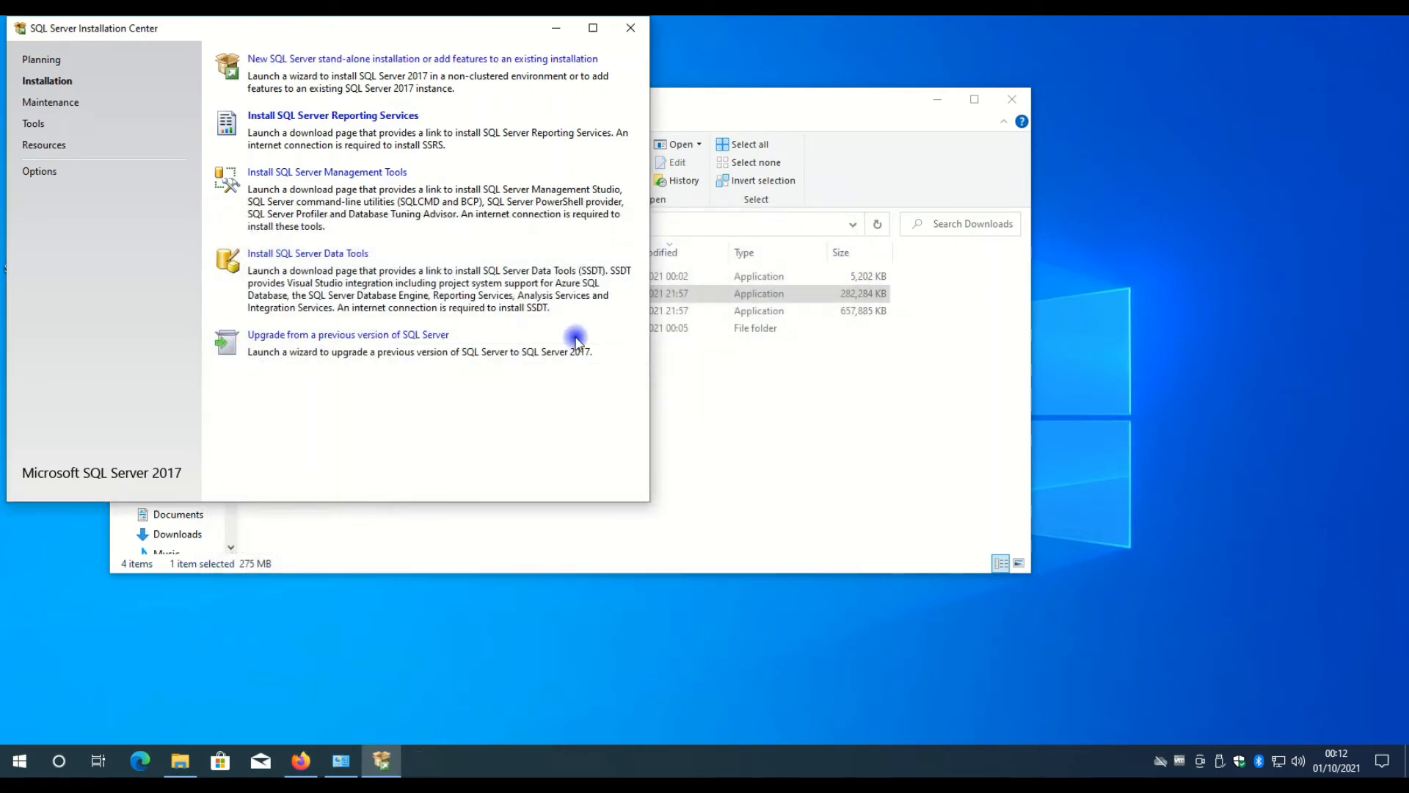
pyautogui.click(627, 30)
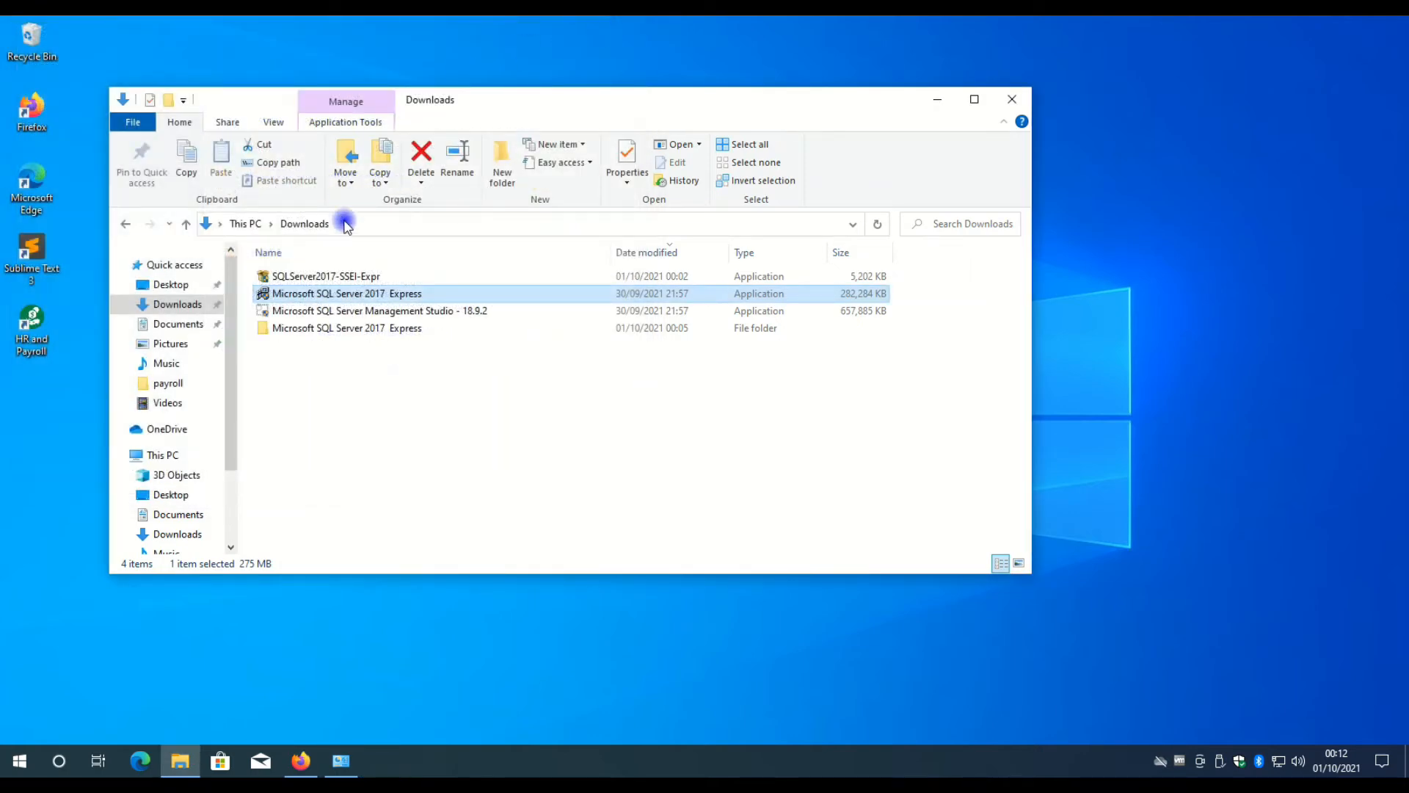
# Run the Microsoft SQL Server Management Studio - 18.9.2 installer from Downloads, allow device changes and install to the default location.
pyautogui.click(290, 315)
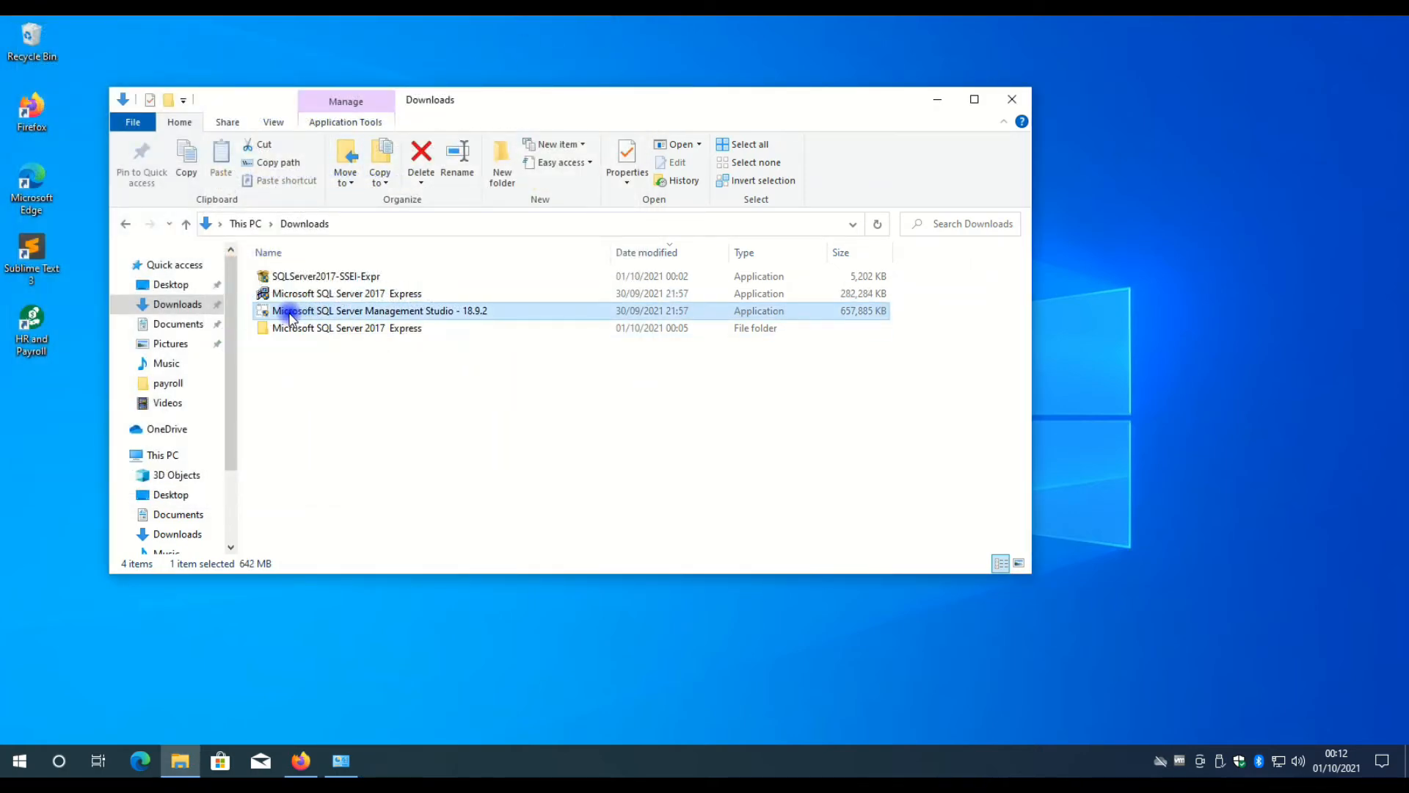
pyautogui.doubleClick(416, 314)
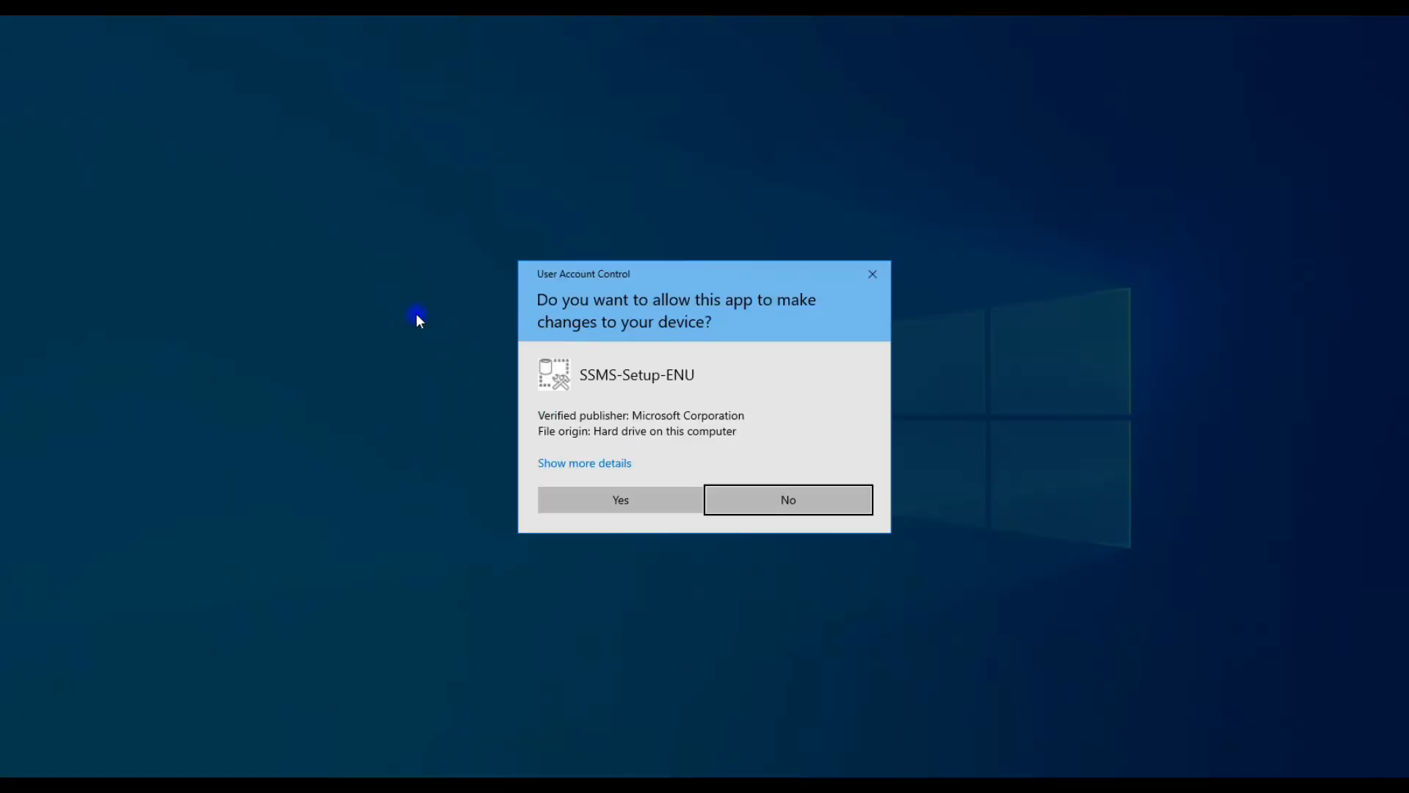
pyautogui.click(622, 500)
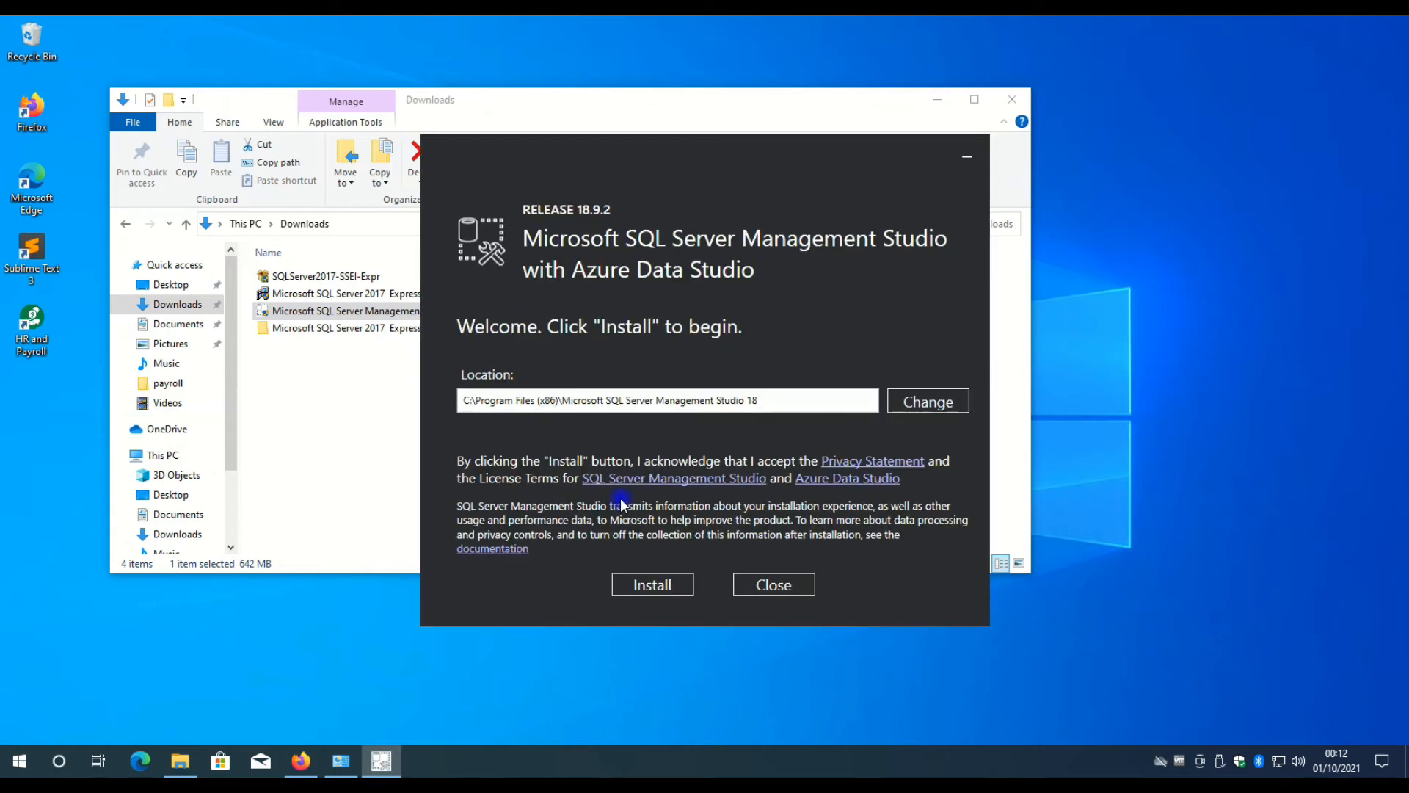
pyautogui.click(650, 585)
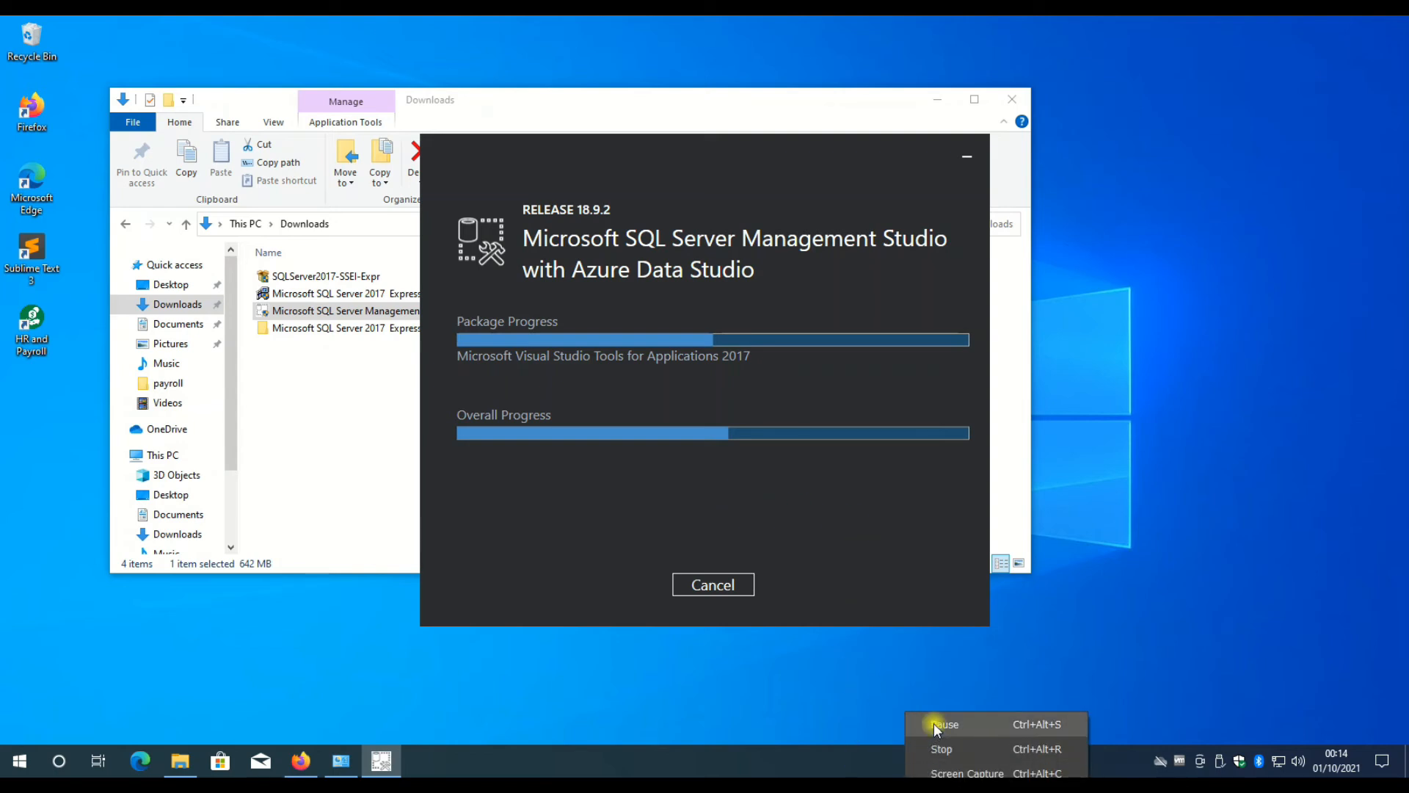
# Restart the computer from the Management Studio installer to complete its setup.
pyautogui.click(934, 725)
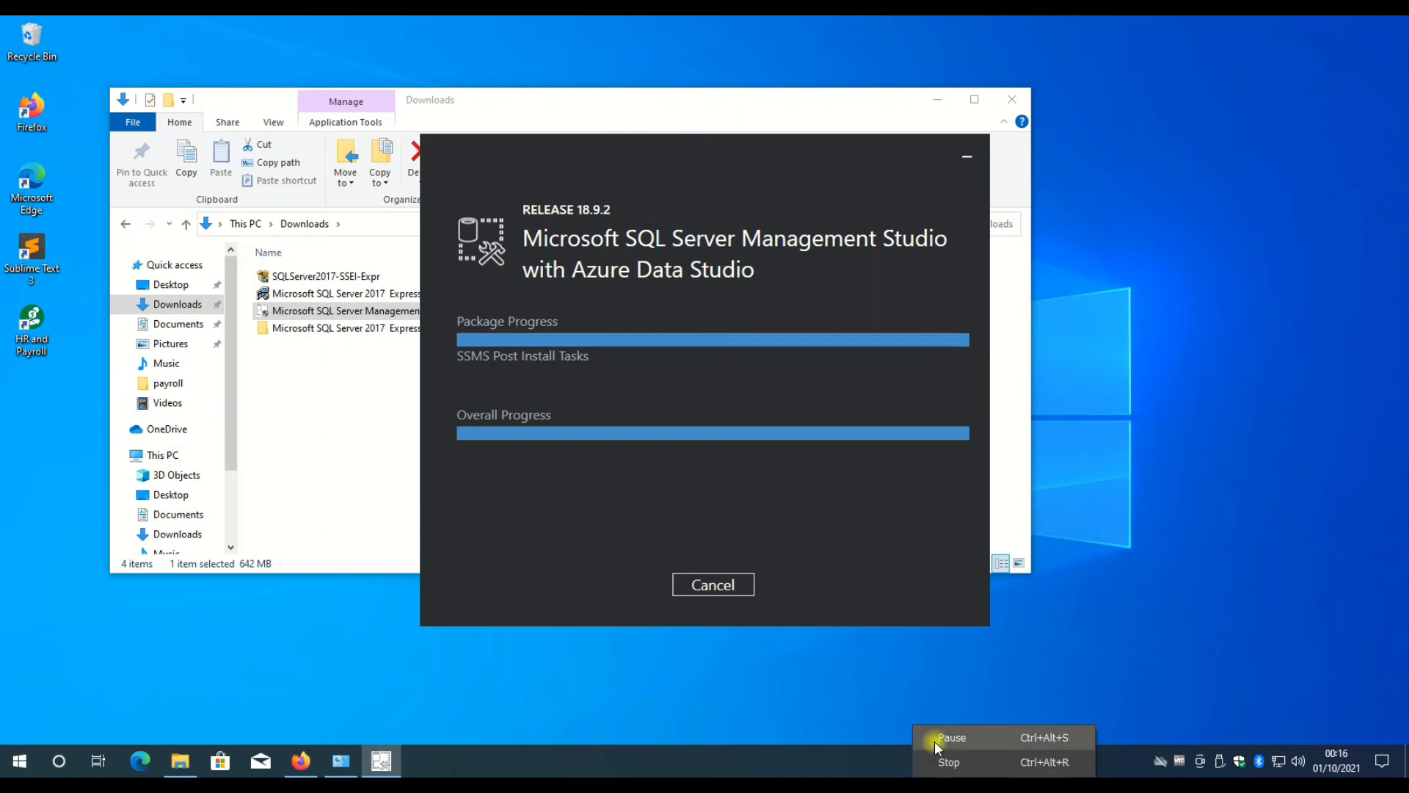
pyautogui.click(935, 742)
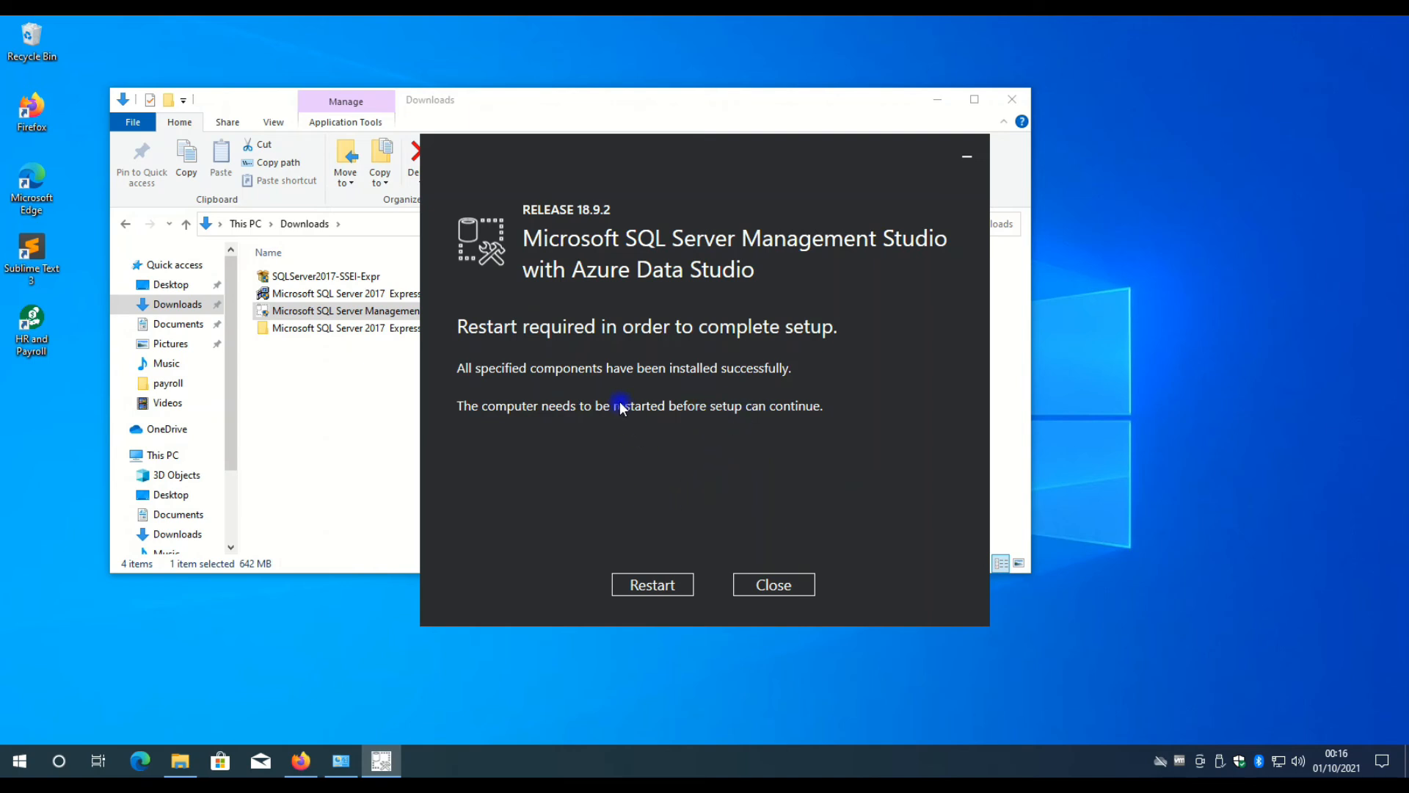
pyautogui.click(658, 591)
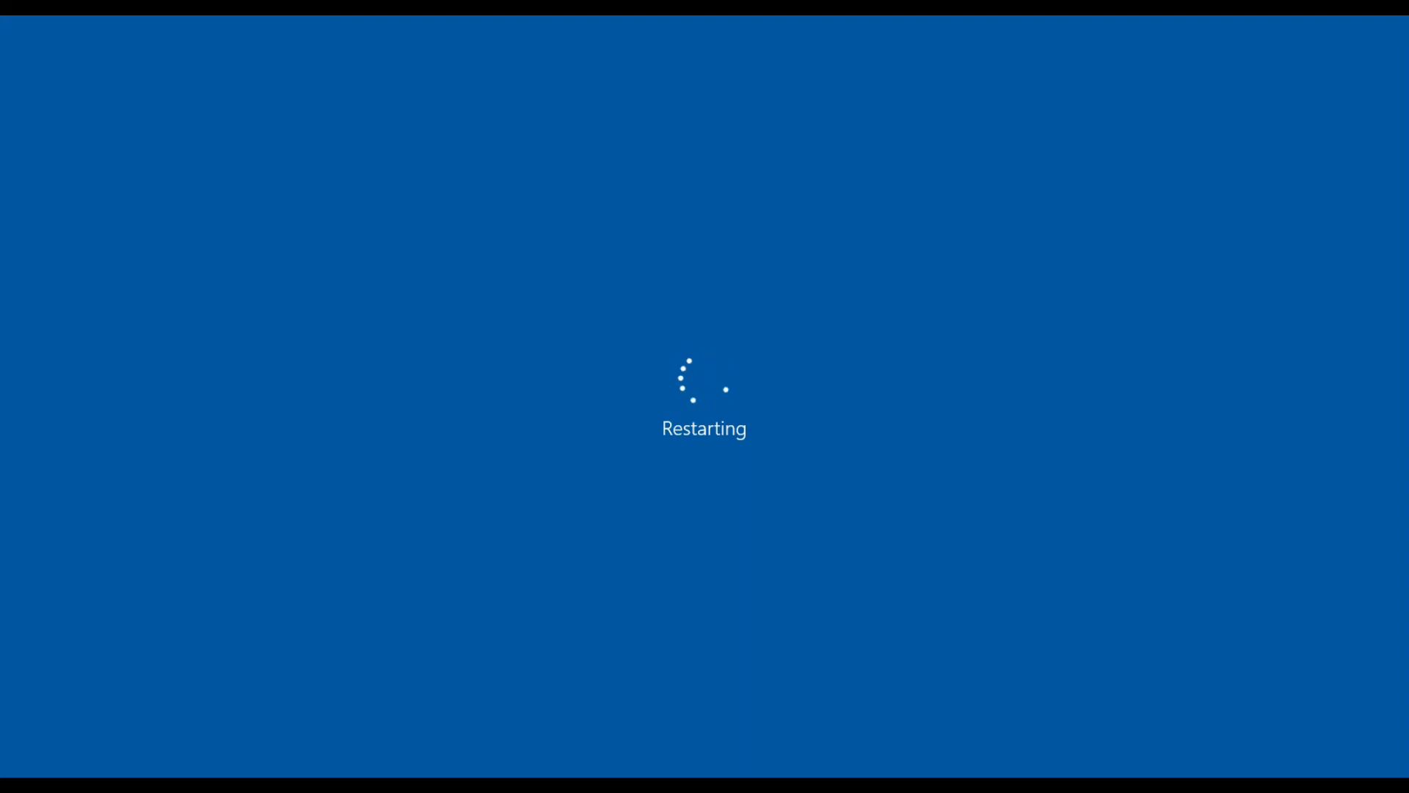
pyautogui.rightClick(910, 774)
pyautogui.click(934, 717)
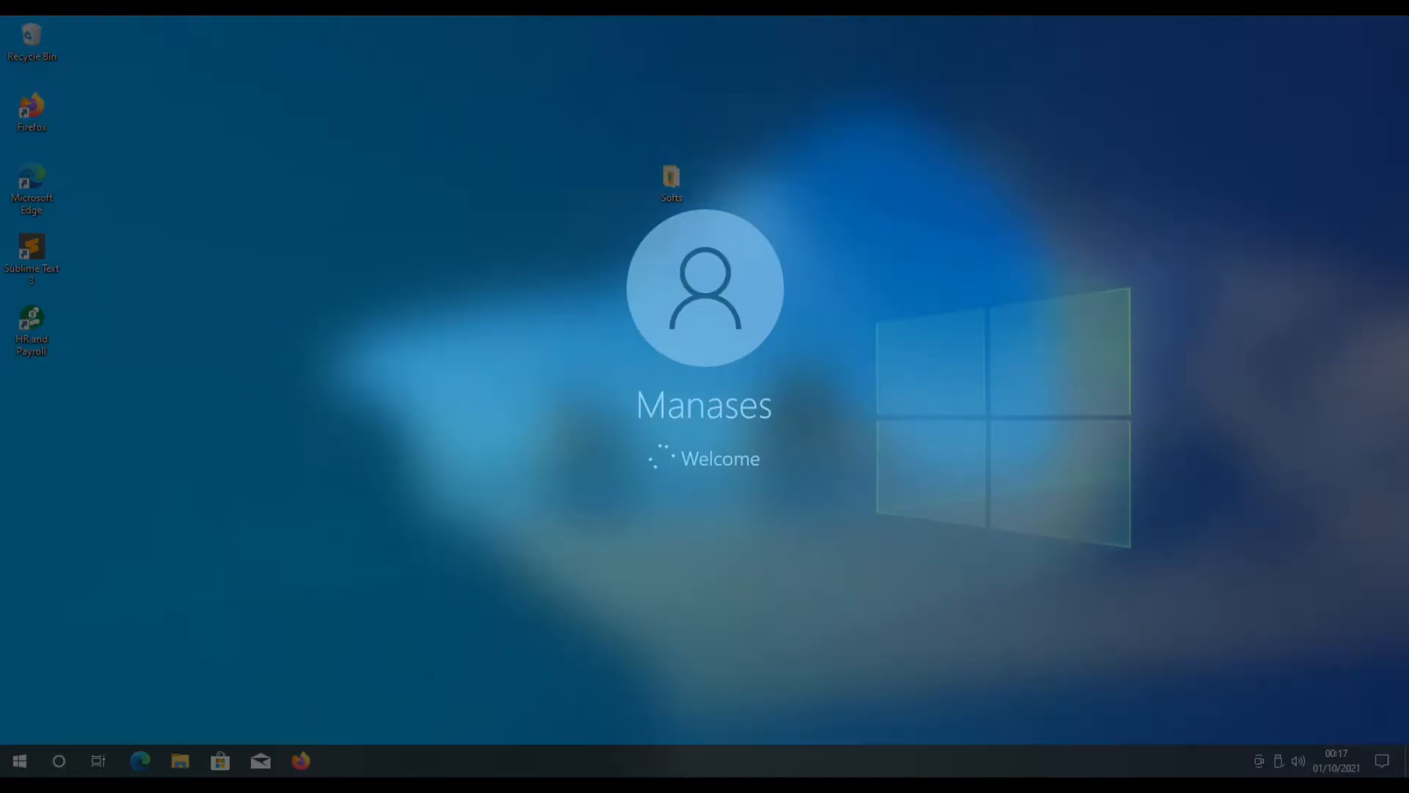
pyautogui.rightClick(897, 771)
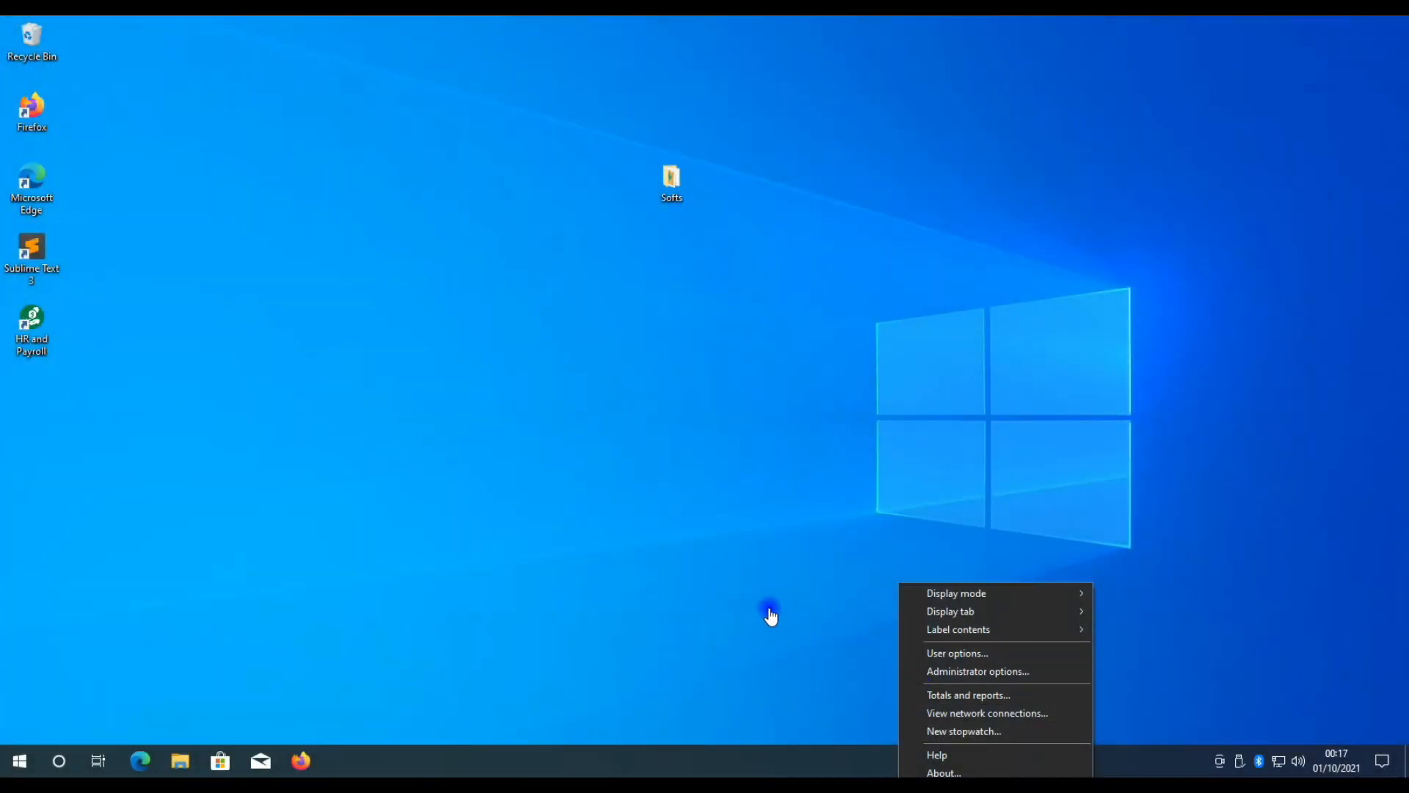
pyautogui.click(769, 609)
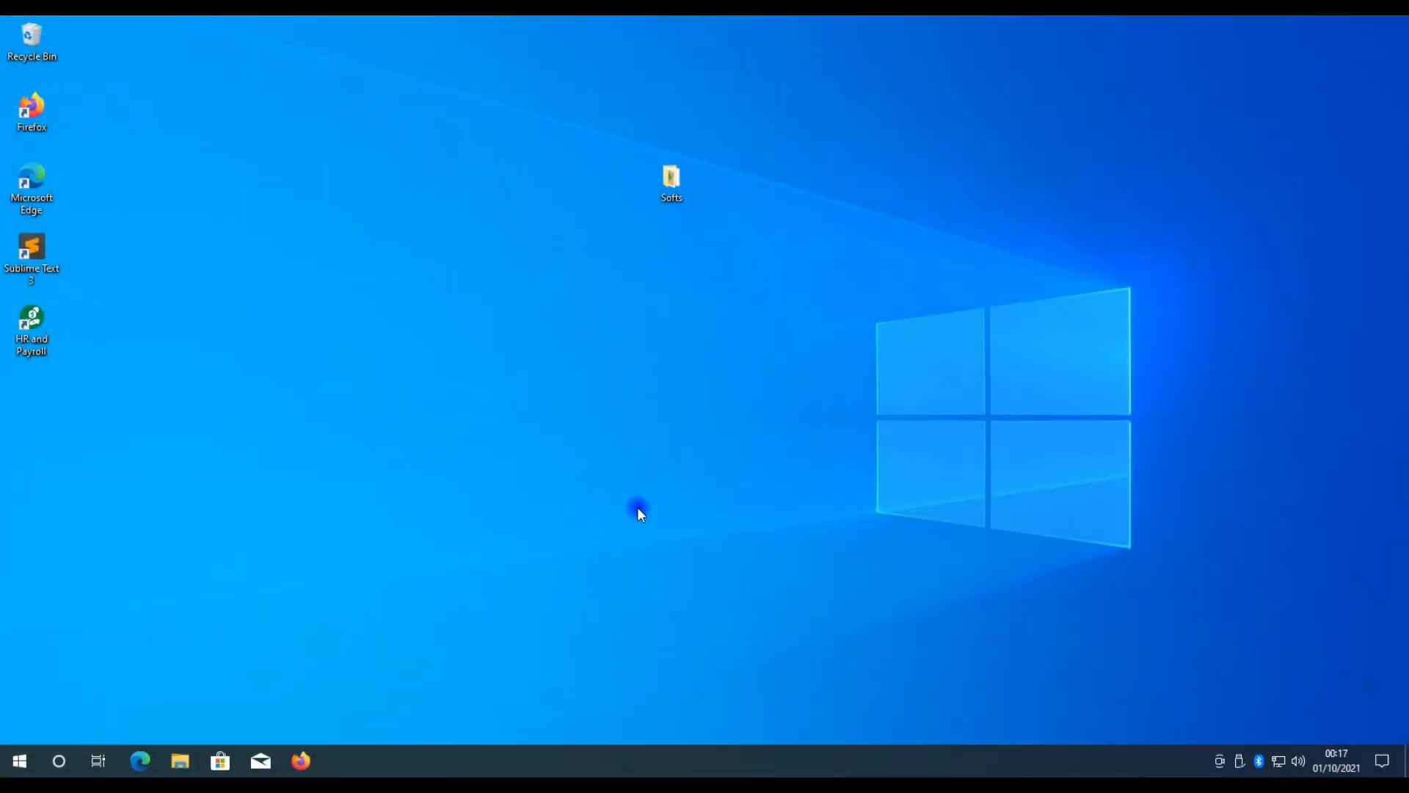
pyautogui.rightClick(314, 271)
pyautogui.click(317, 263)
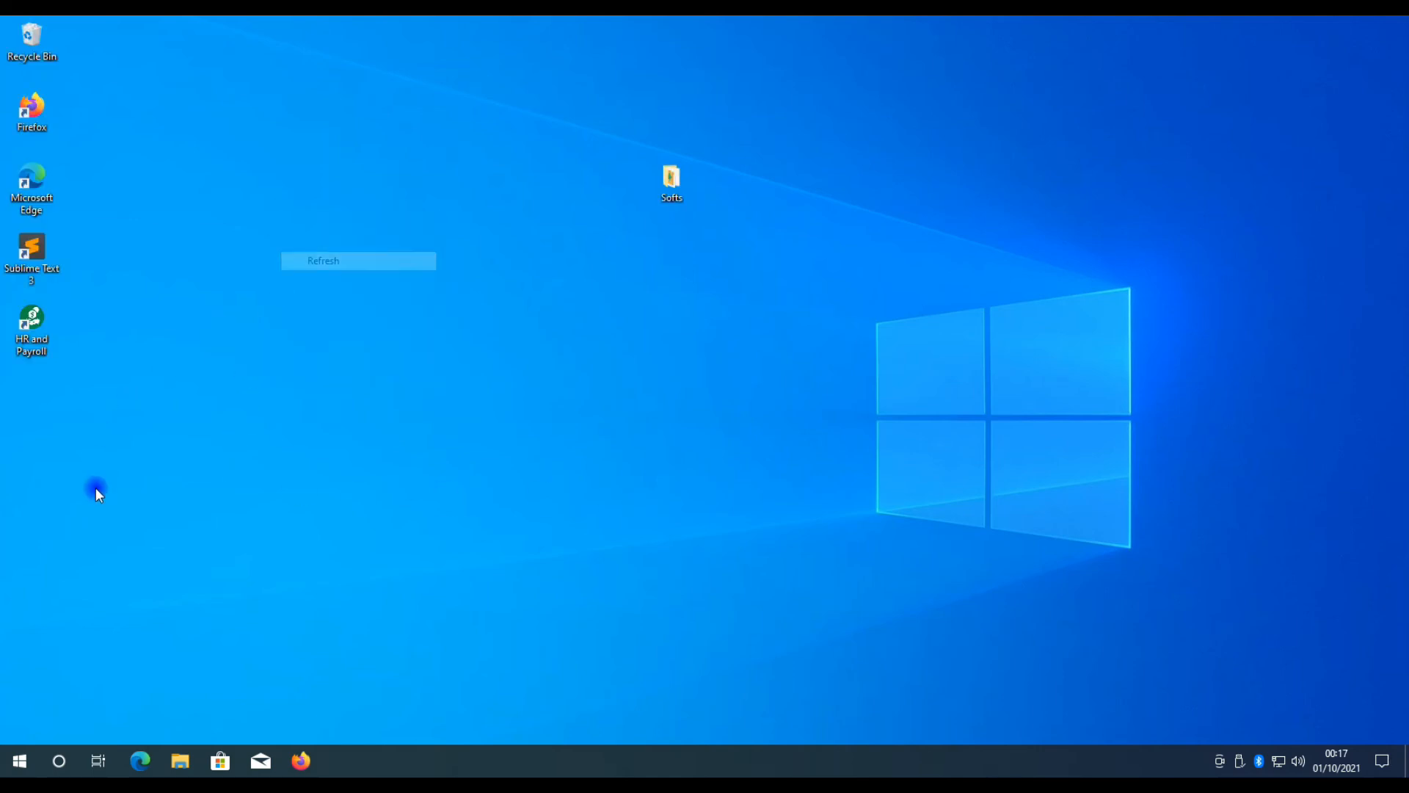
# Launch Microsoft SQL Server Management Studio 18 from the Microsoft SQL Server Tools 18 program group.
pyautogui.click(19, 761)
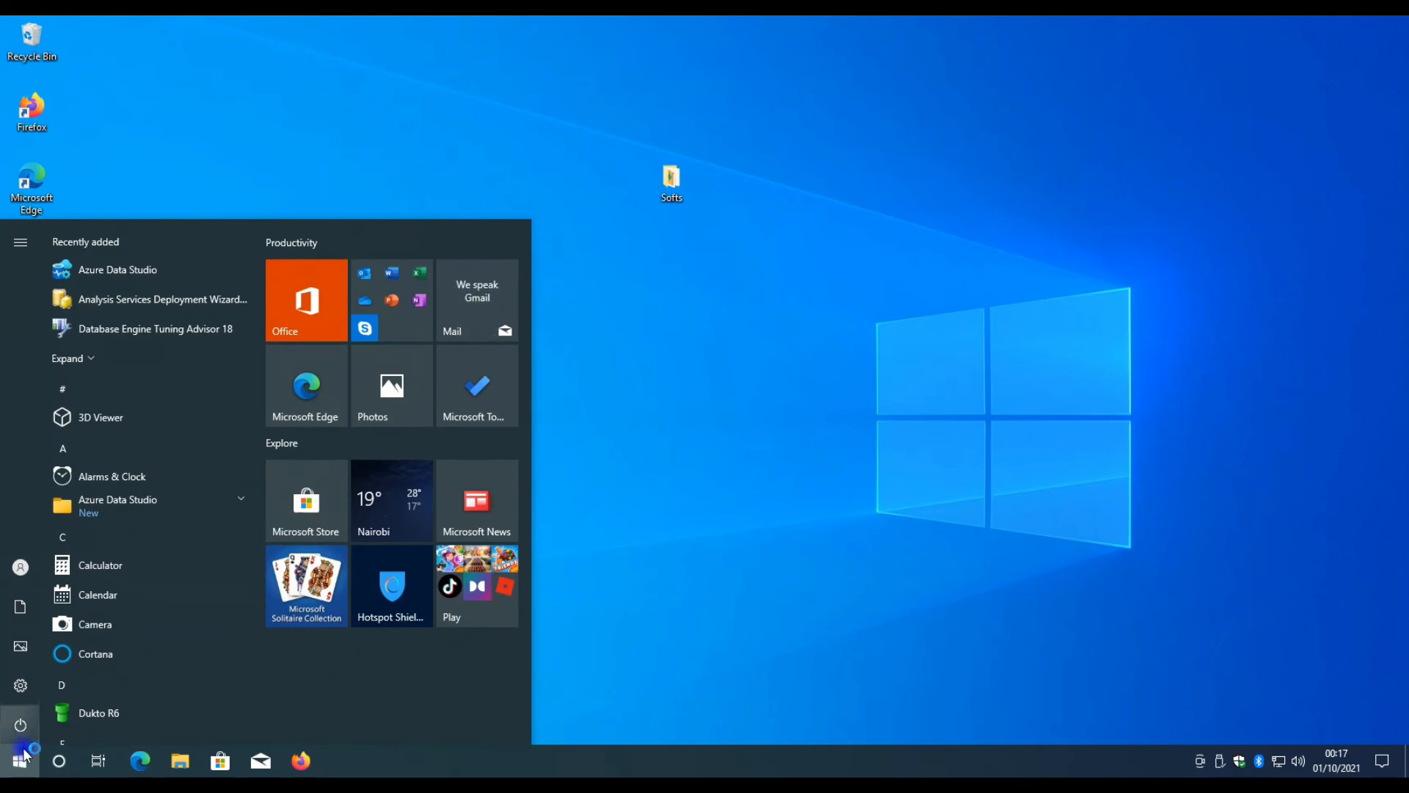
pyautogui.click(20, 761)
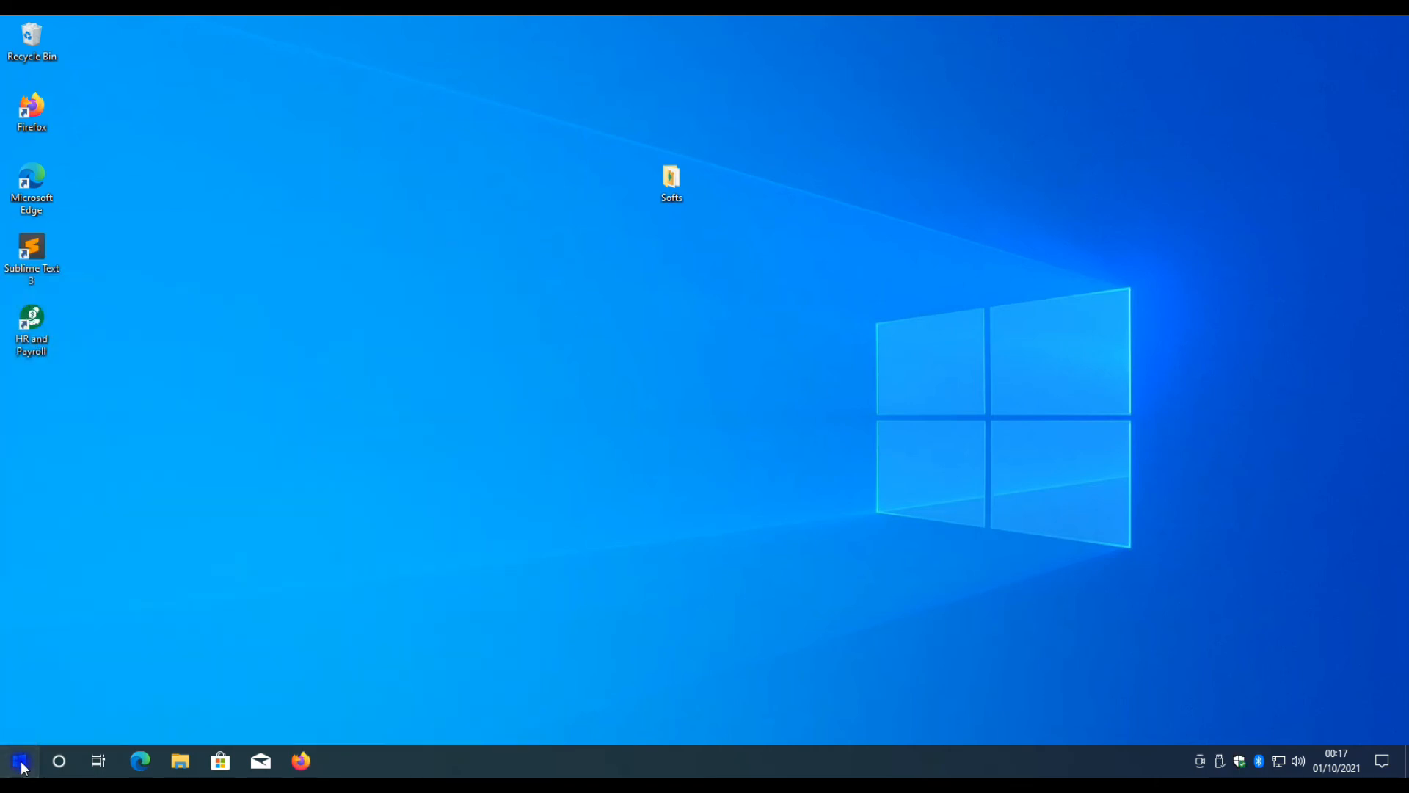
pyautogui.click(20, 761)
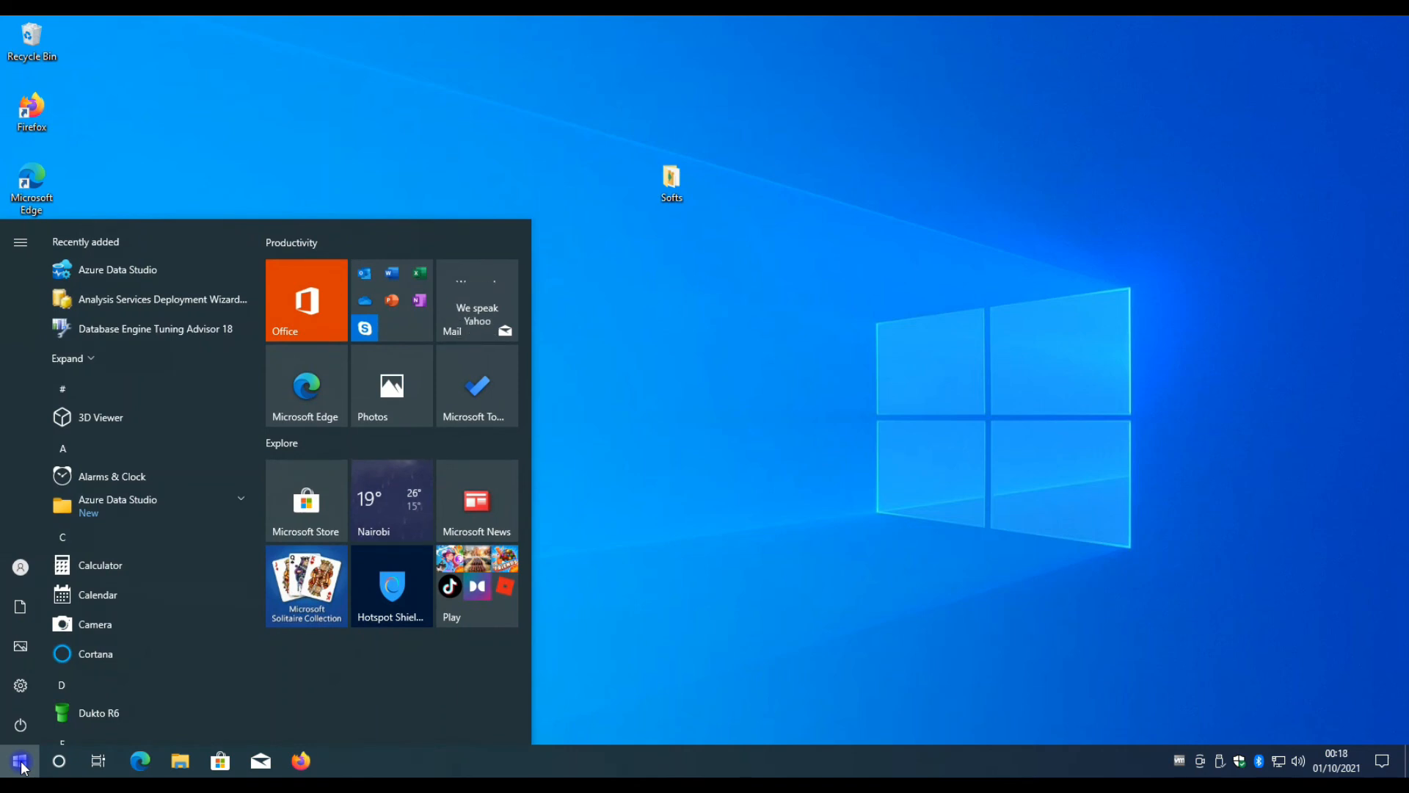
pyautogui.scroll(-1, 191, 622)
pyautogui.scroll(-5, 190, 620)
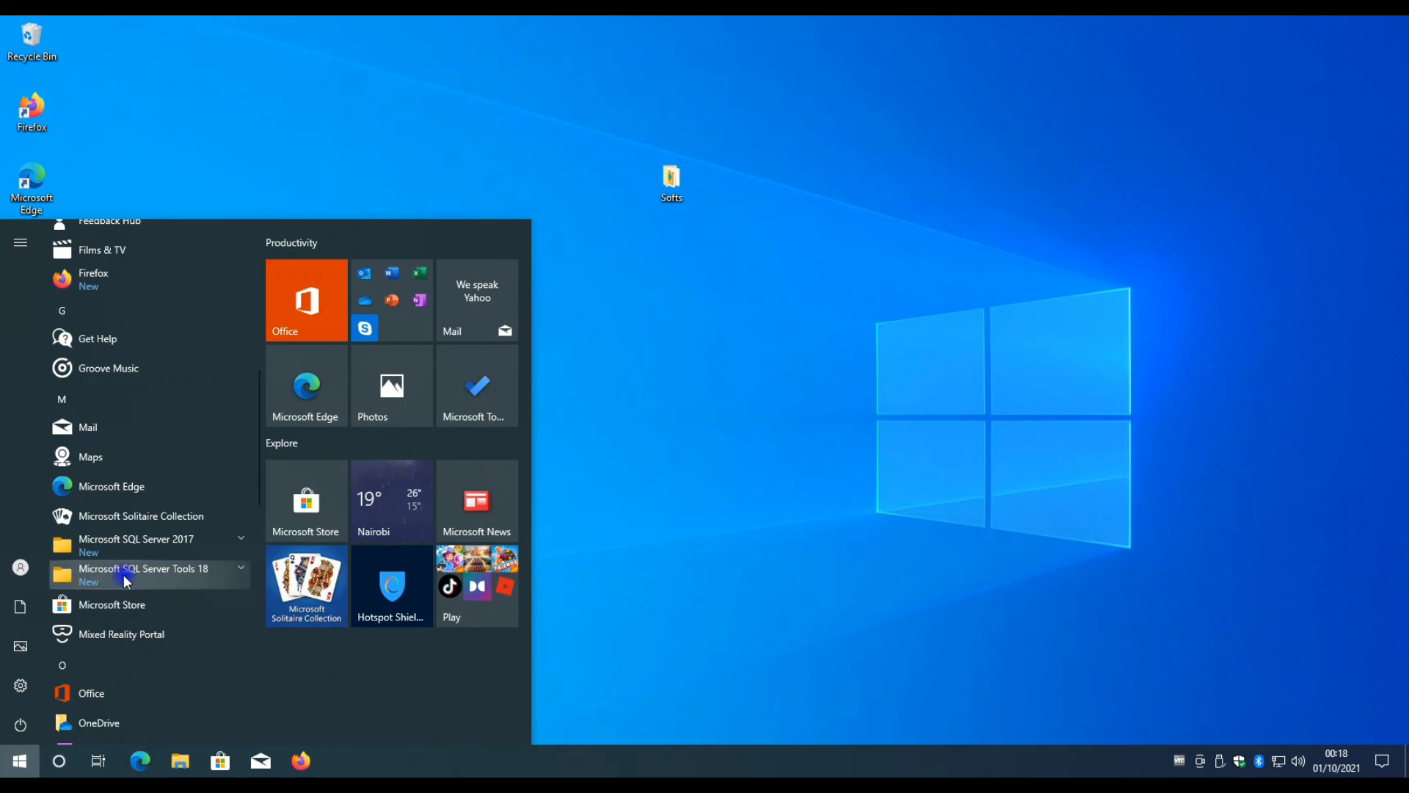
pyautogui.click(229, 576)
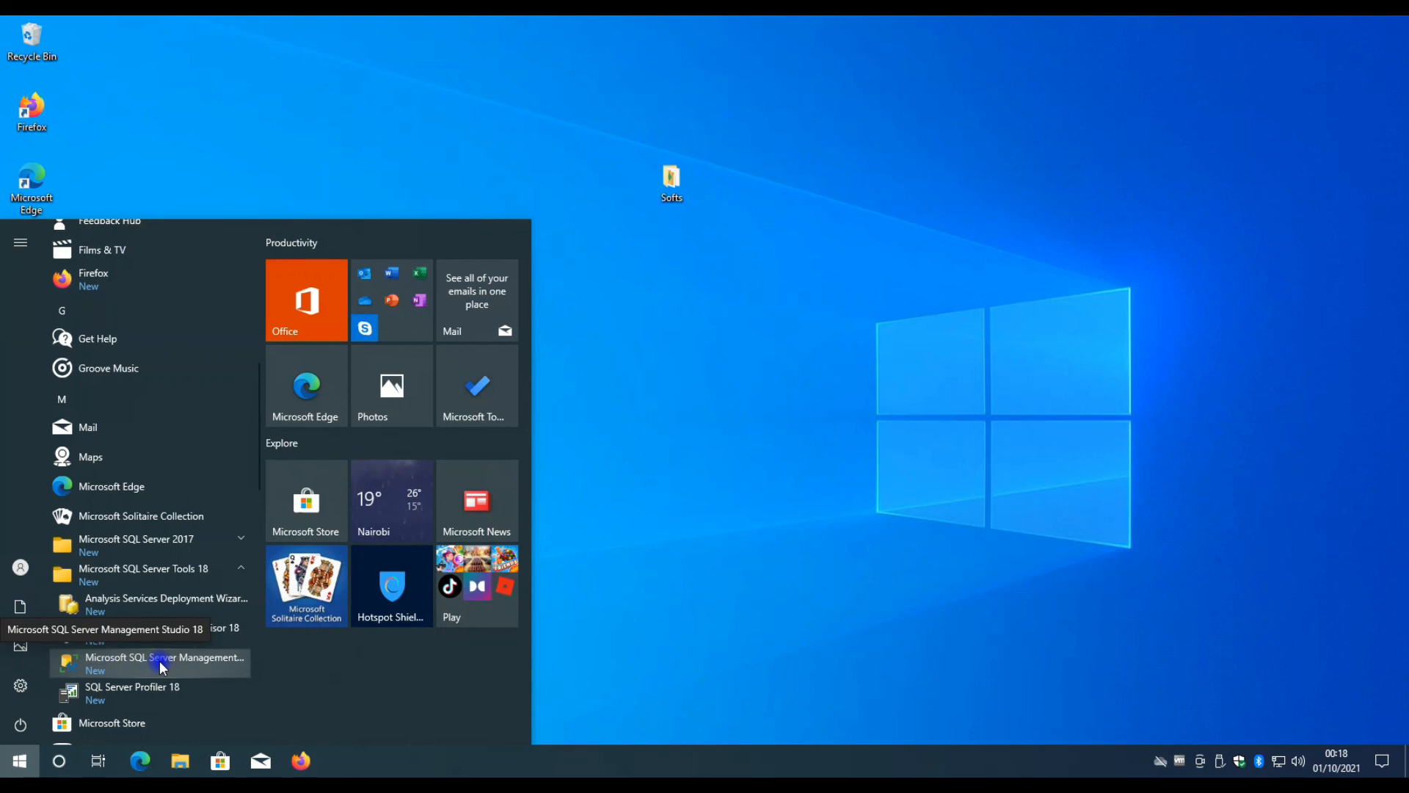
pyautogui.click(197, 659)
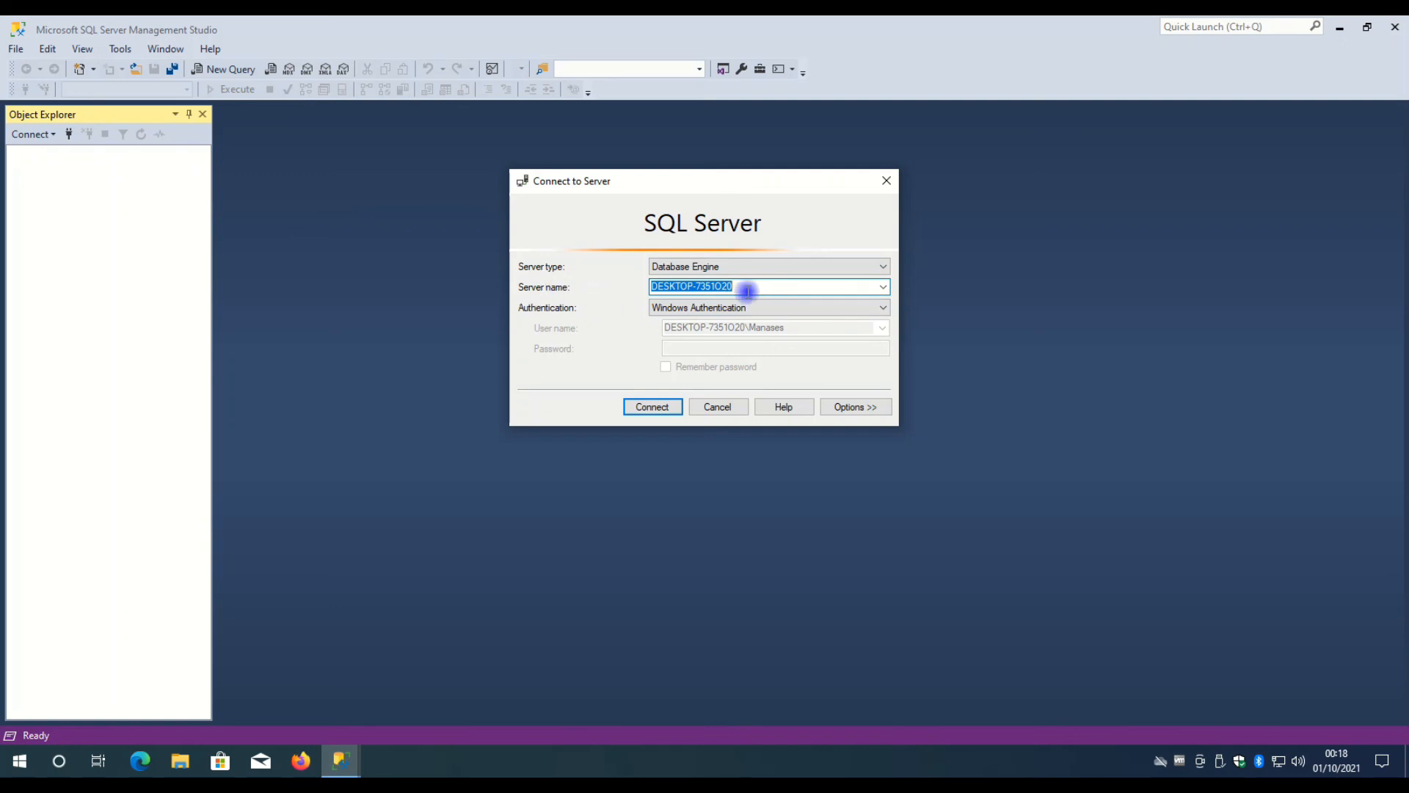
# Check the prefilled server name and connect to the local Database Engine using Windows Authentication.
pyautogui.click(742, 286)
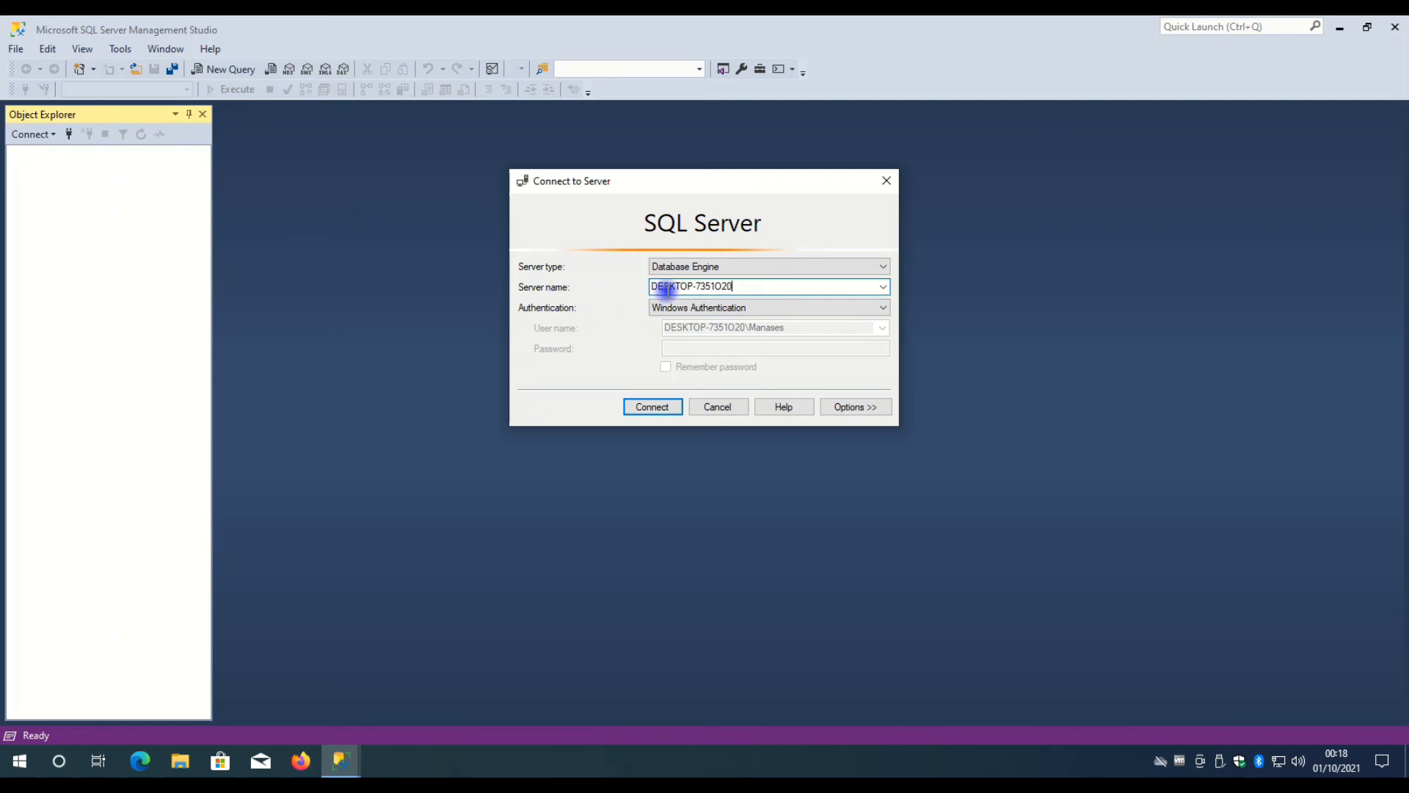
pyautogui.moveTo(716, 288); pyautogui.dragTo(636, 296)
pyautogui.click(752, 285)
pyautogui.moveTo(752, 286); pyautogui.dragTo(598, 292)
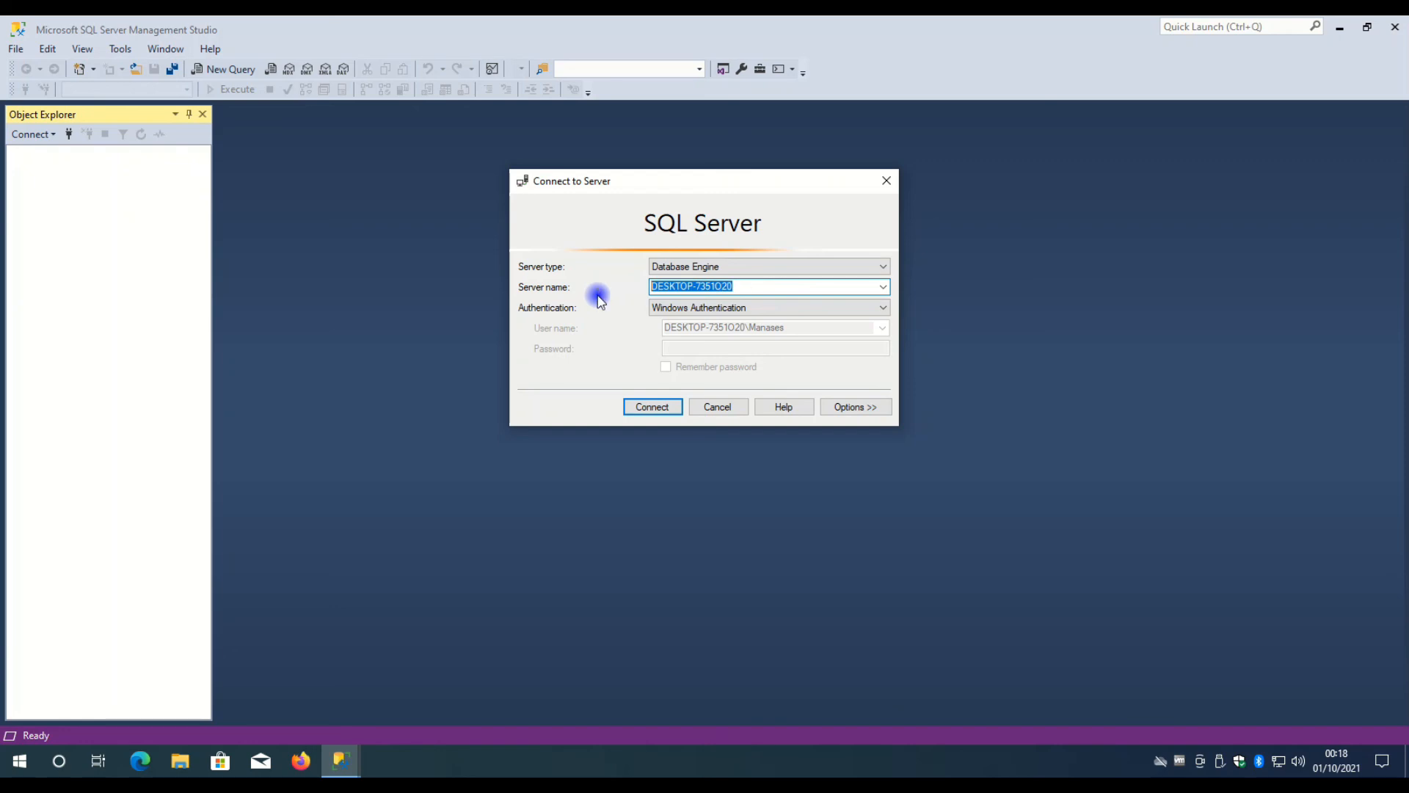
pyautogui.click(726, 288)
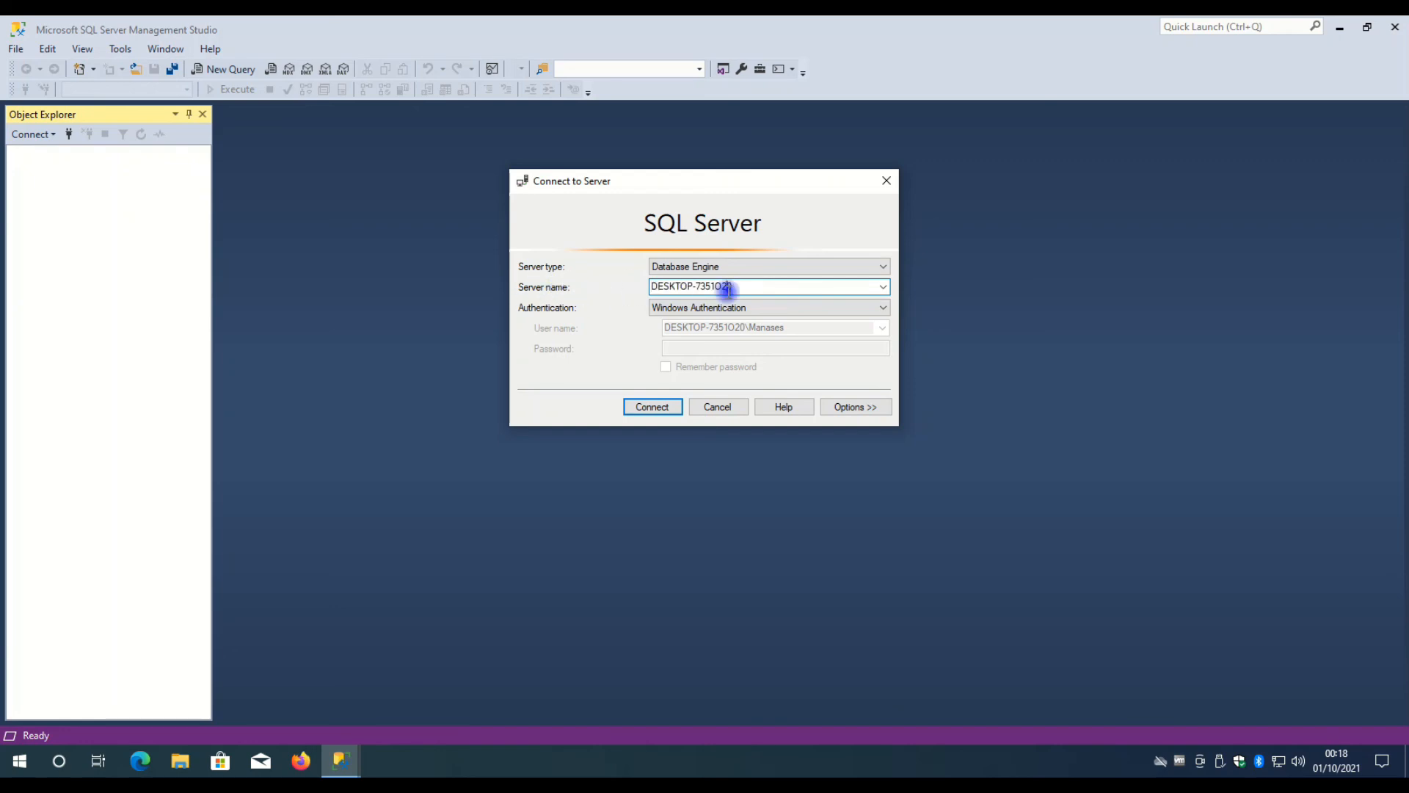
pyautogui.click(662, 408)
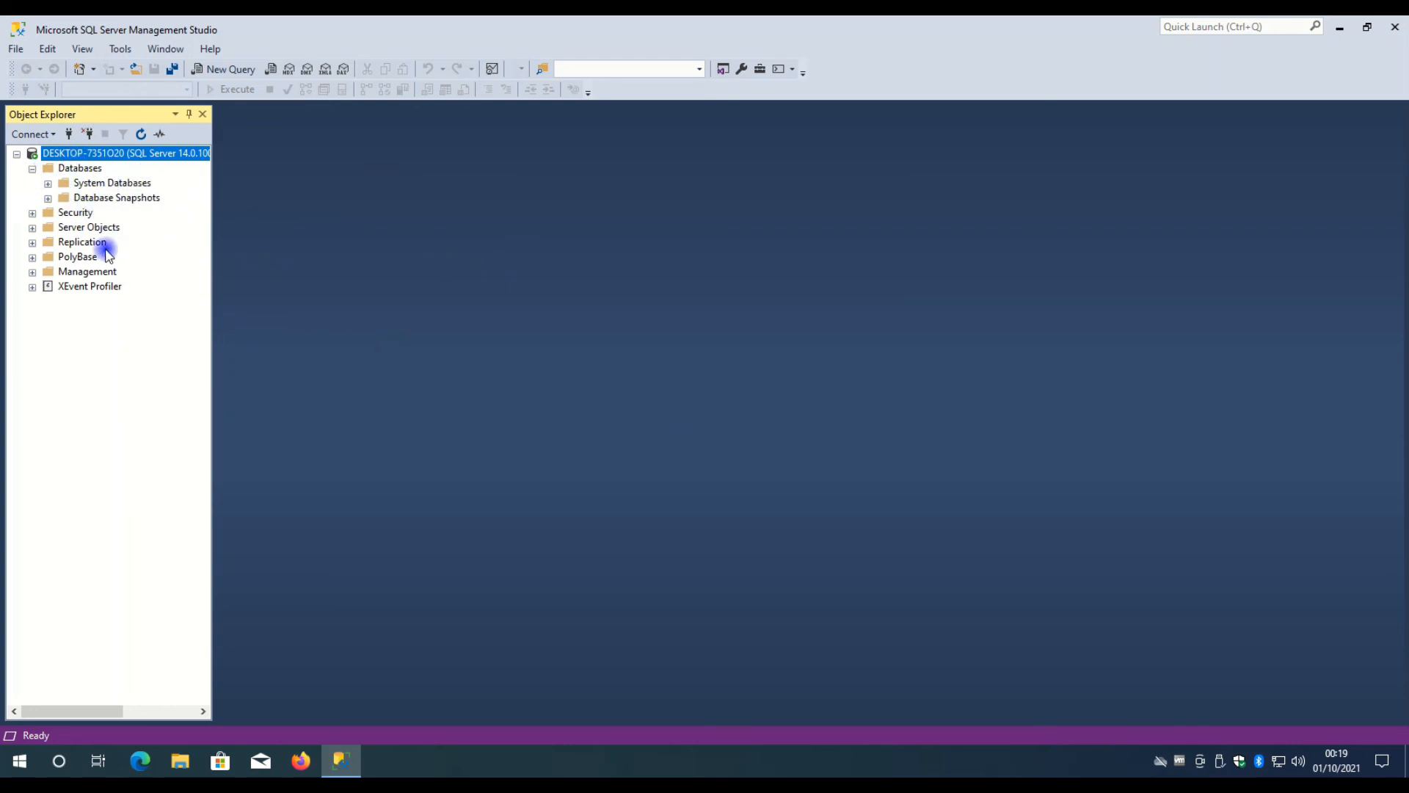
# Expand and collapse the System Databases folder of the connected server to inspect it.
pyautogui.click(48, 183)
pyautogui.click(47, 183)
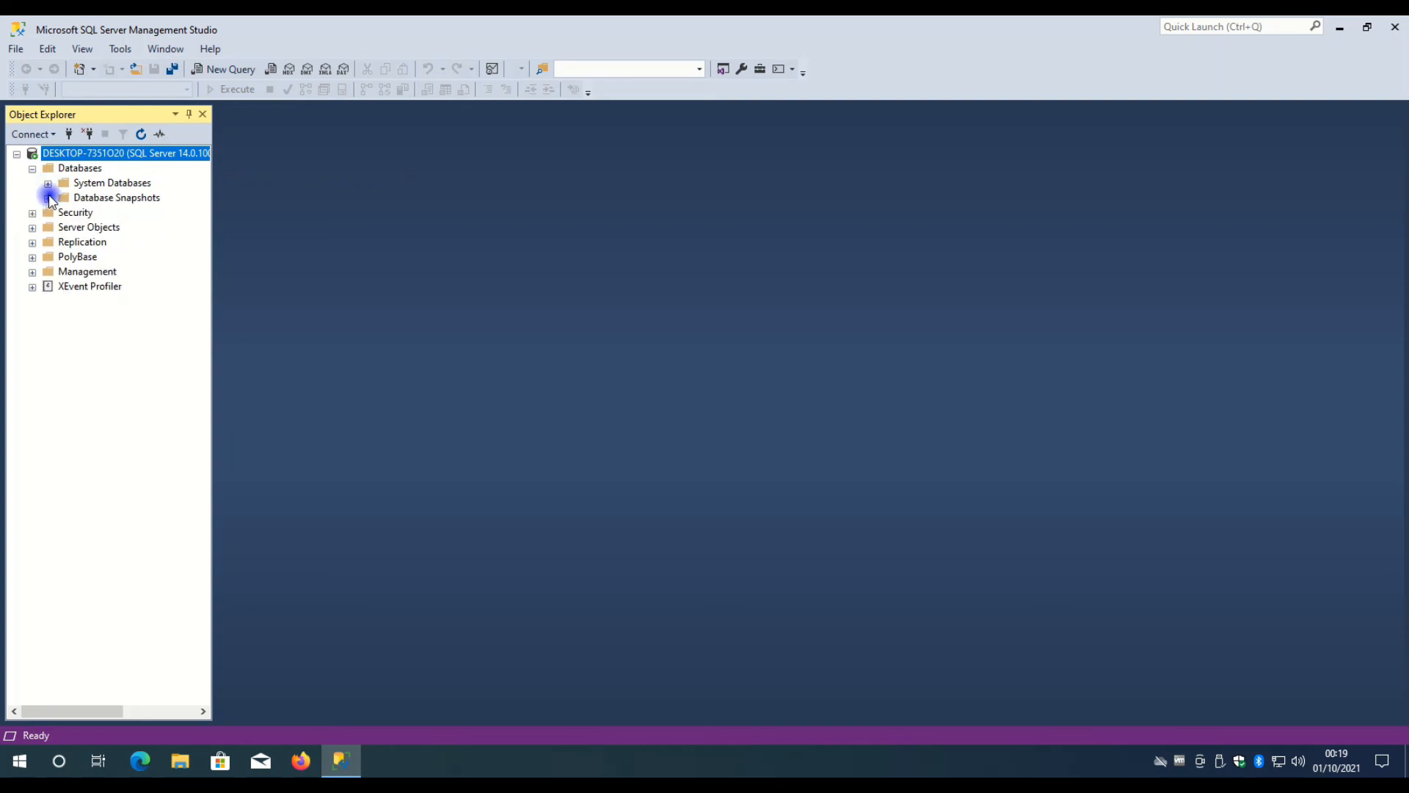